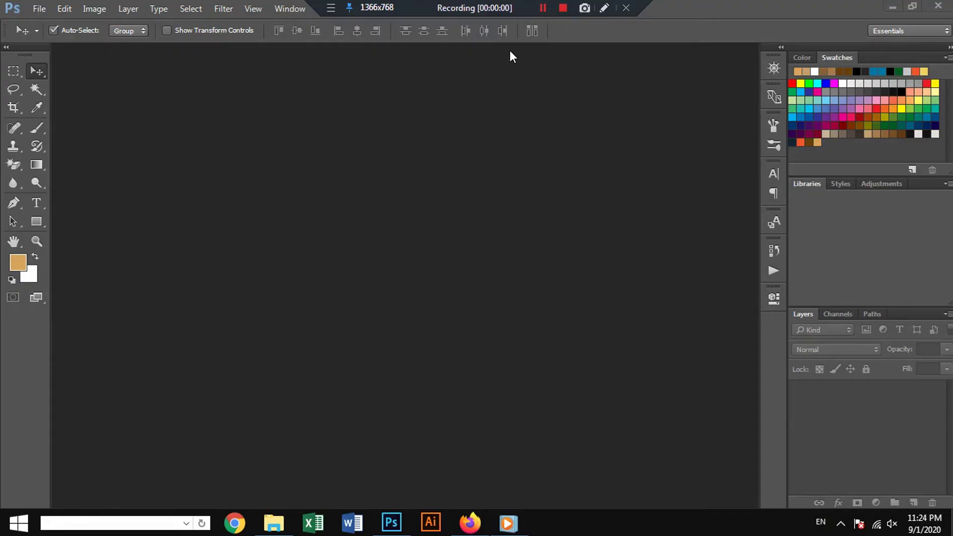
- Create a new document 850 px wide, 315 px high at 300 pixels/inch
left_click(39, 9)
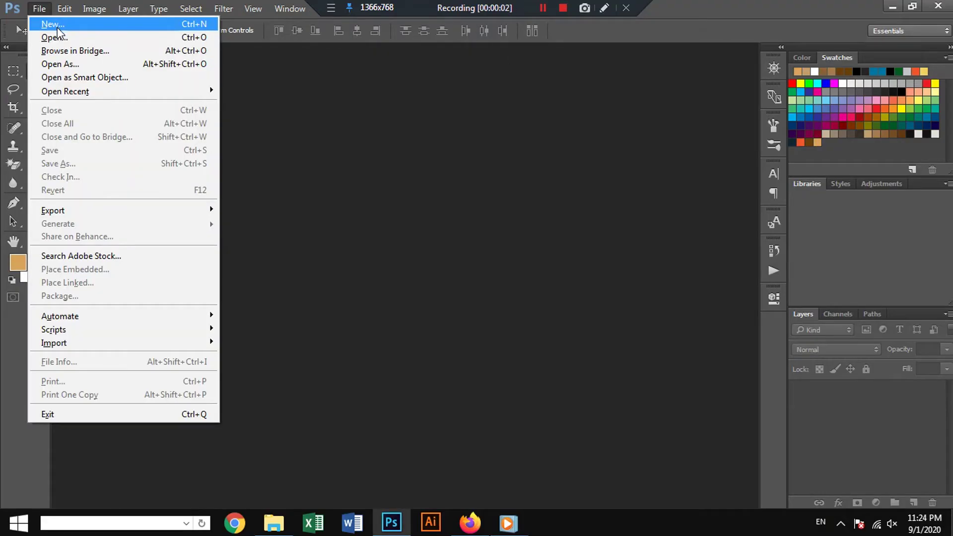
key("Escape")
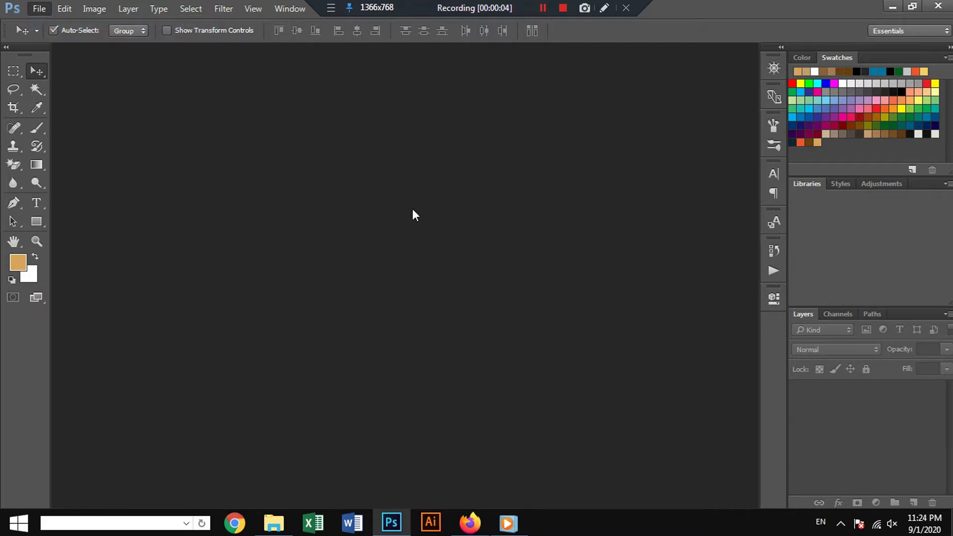
key("ctrl+n")
left_click(438, 144)
left_click_drag(438, 146, 356, 151)
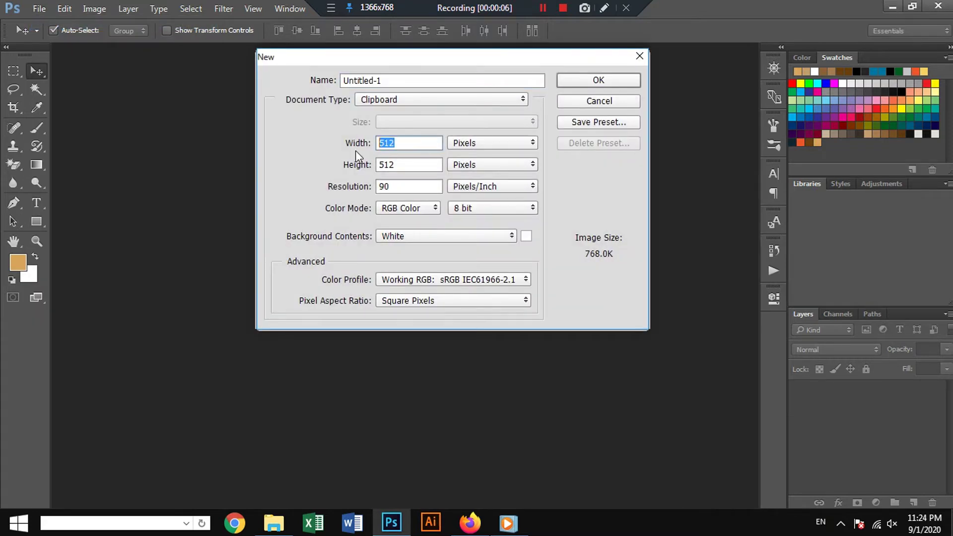
type("850")
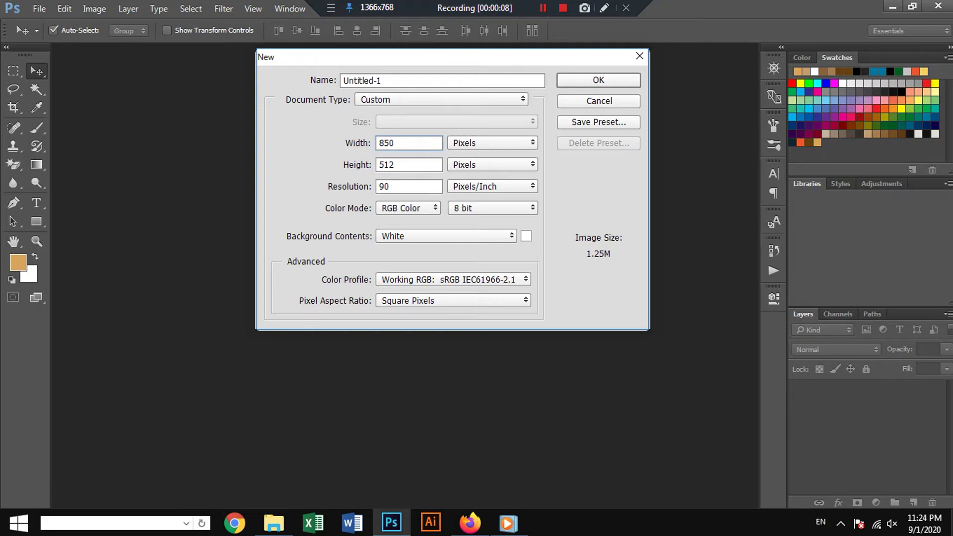
double_click(398, 165)
type("31")
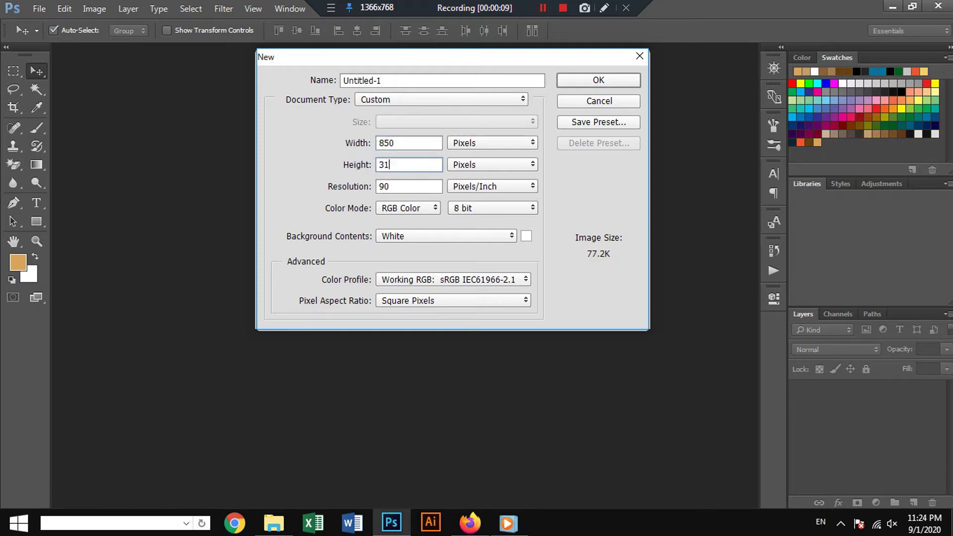
type("5")
left_click_drag(395, 187, 379, 189)
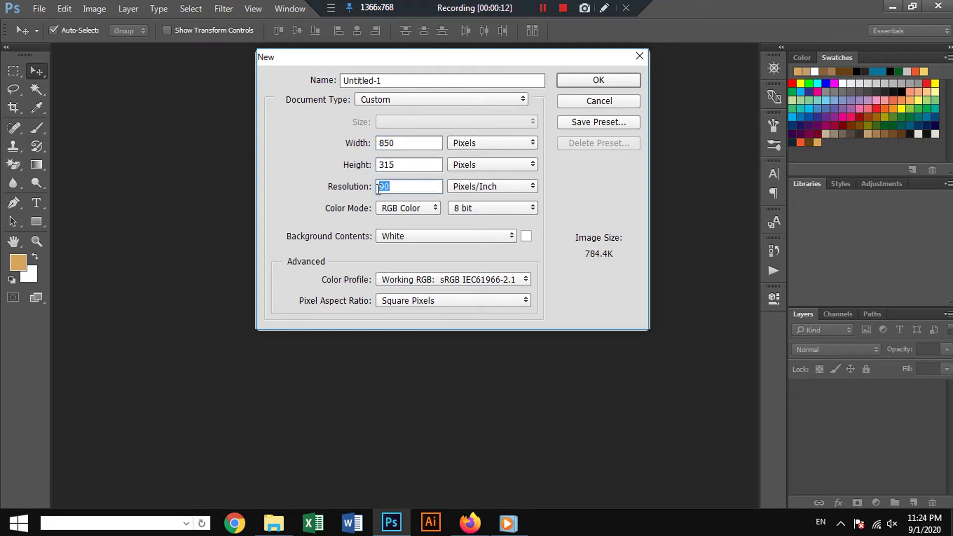
type("300")
left_click(612, 80)
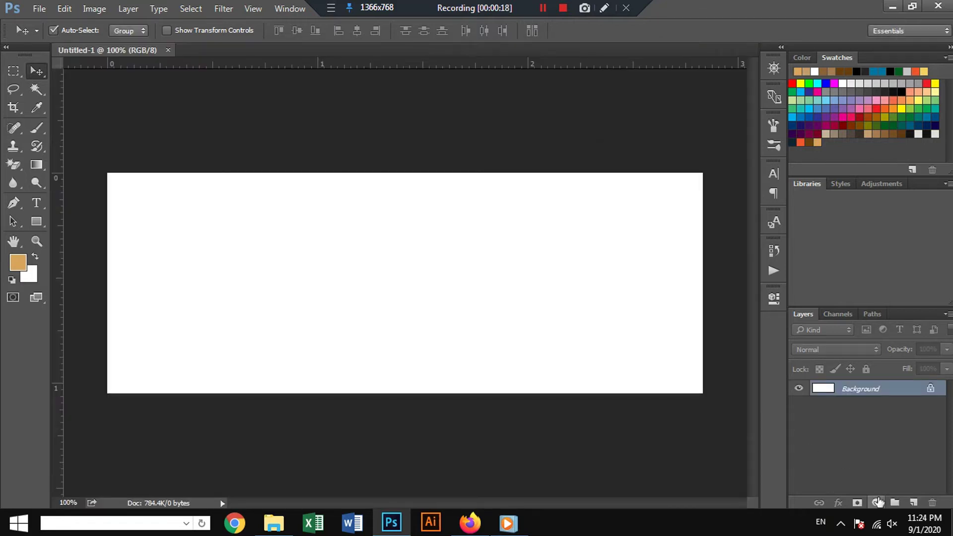
- Add a Gradient Fill layer using the Fire #5 gradient preset
left_click(878, 502)
left_click(887, 213)
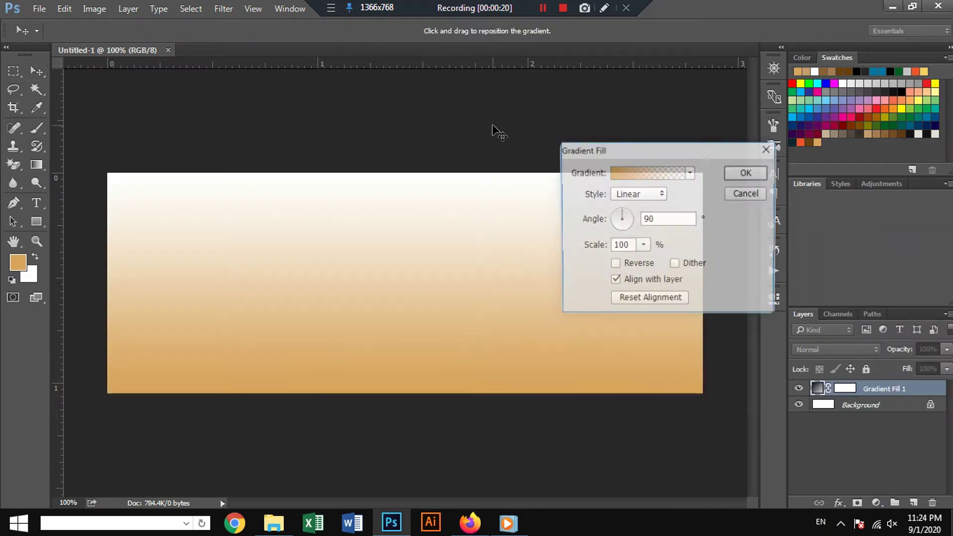
left_click(627, 172)
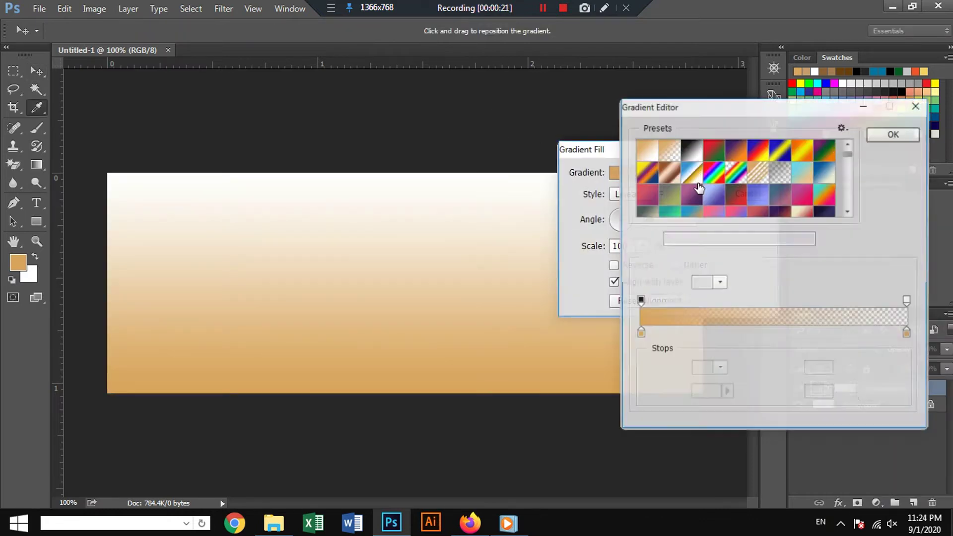
mouse_move(850, 158)
left_mouse_down()
mouse_move(850, 191)
mouse_move(847, 184)
left_mouse_up()
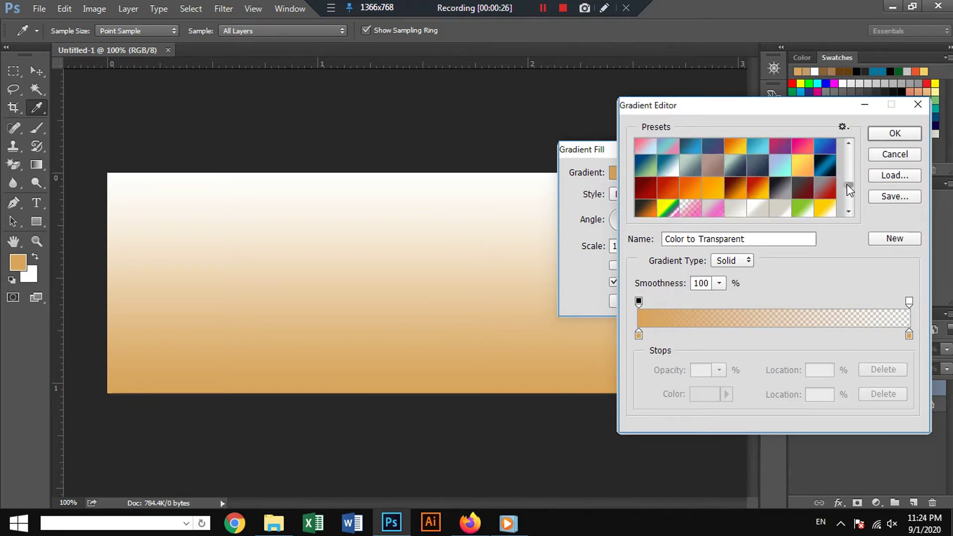
left_click(742, 189)
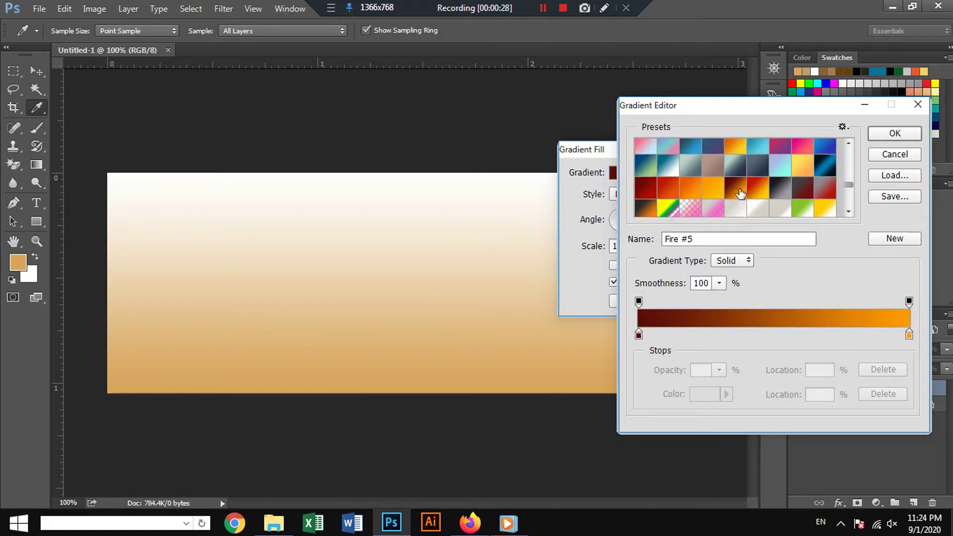
left_click(893, 136)
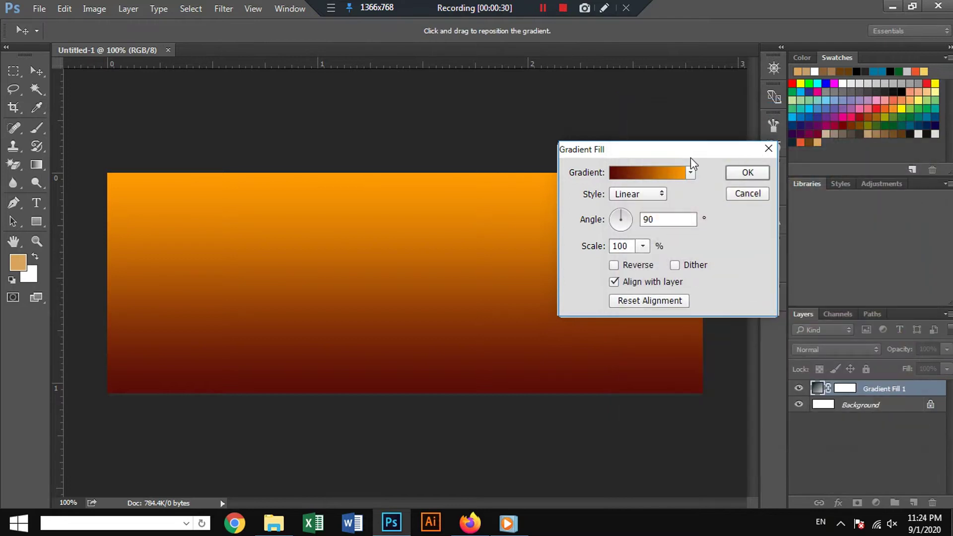
- Change the gradient's orange end stop to dark brown
left_click(682, 171)
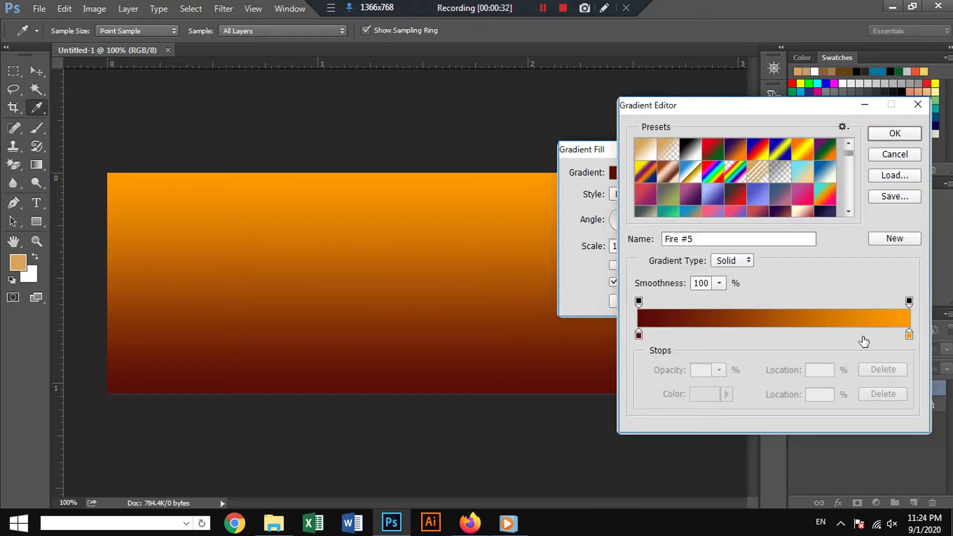
left_click_drag(820, 108, 660, 181)
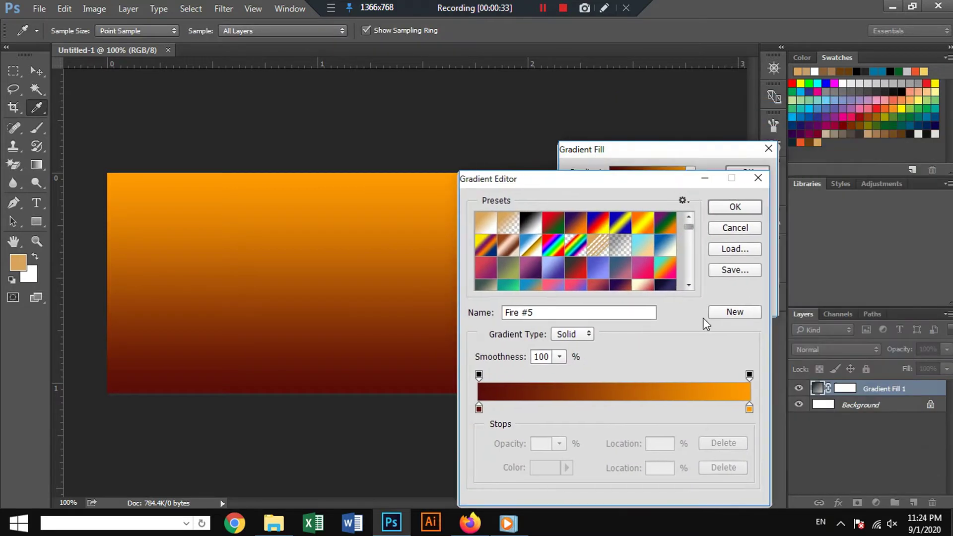
left_click(749, 410)
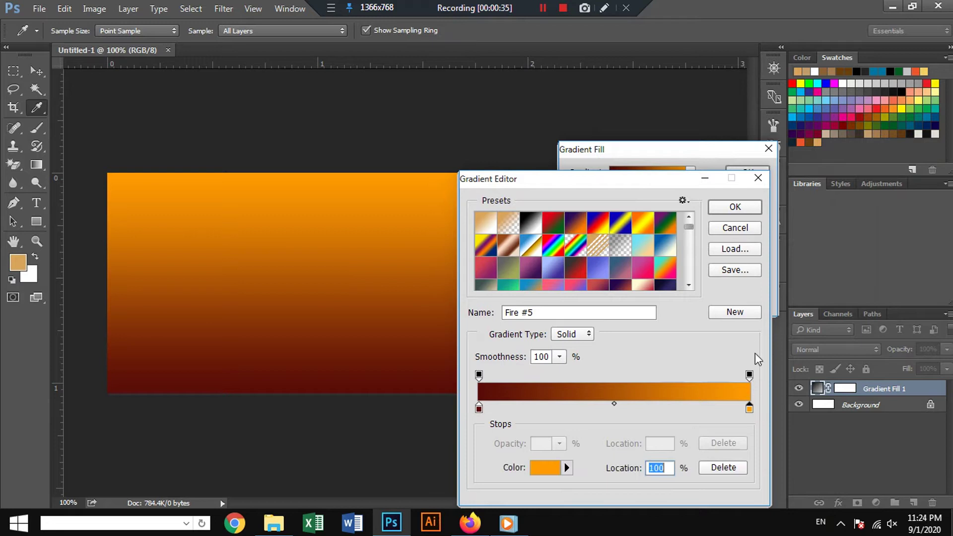
left_click(551, 469)
left_click(814, 136)
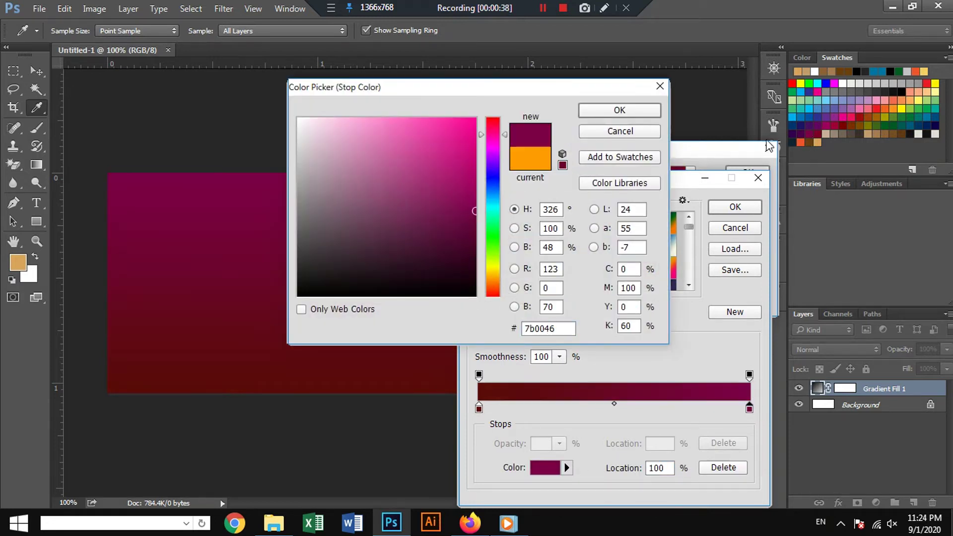
left_click(814, 138)
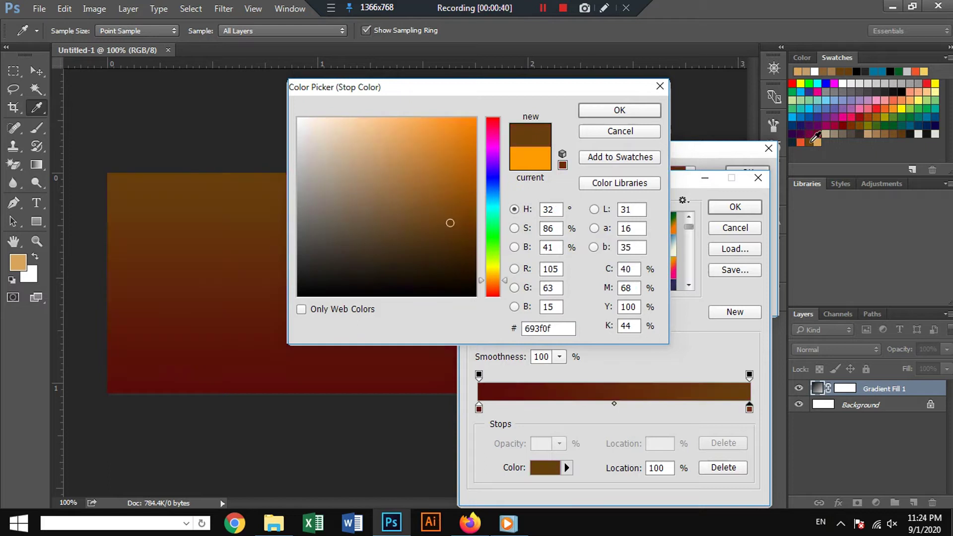
left_click(598, 110)
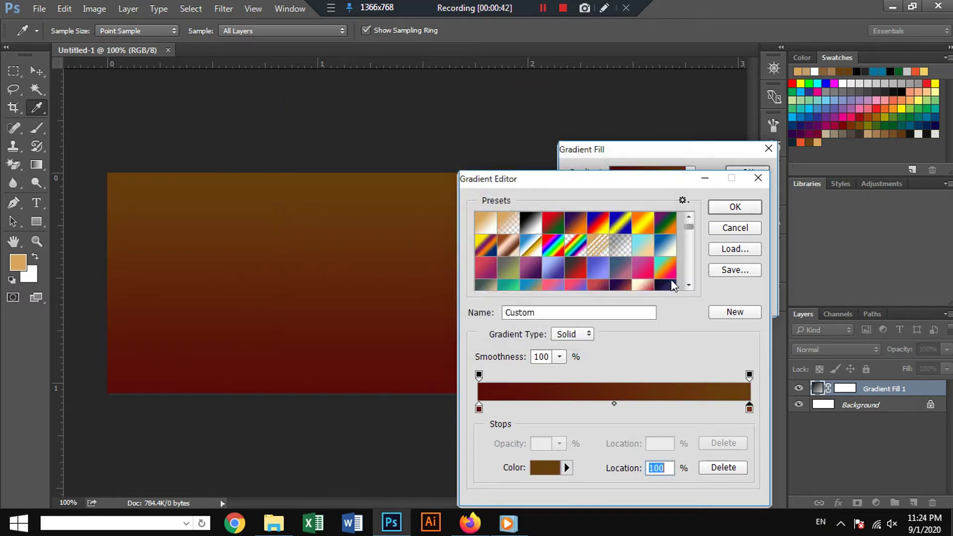
left_click(733, 208)
- Make the gradient Radial and Reversed at 1000% scale, and commit the fill layer
left_click(660, 194)
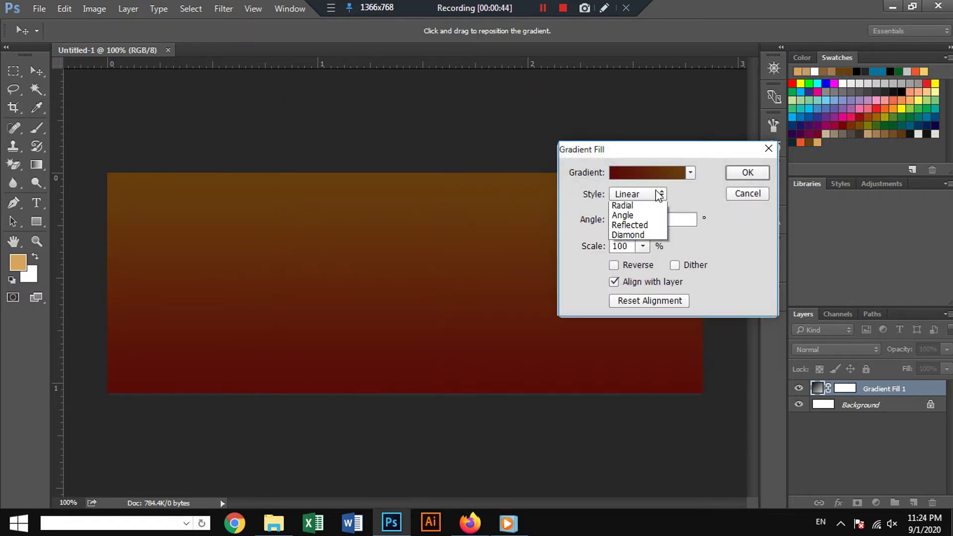
left_click(642, 218)
left_click(615, 265)
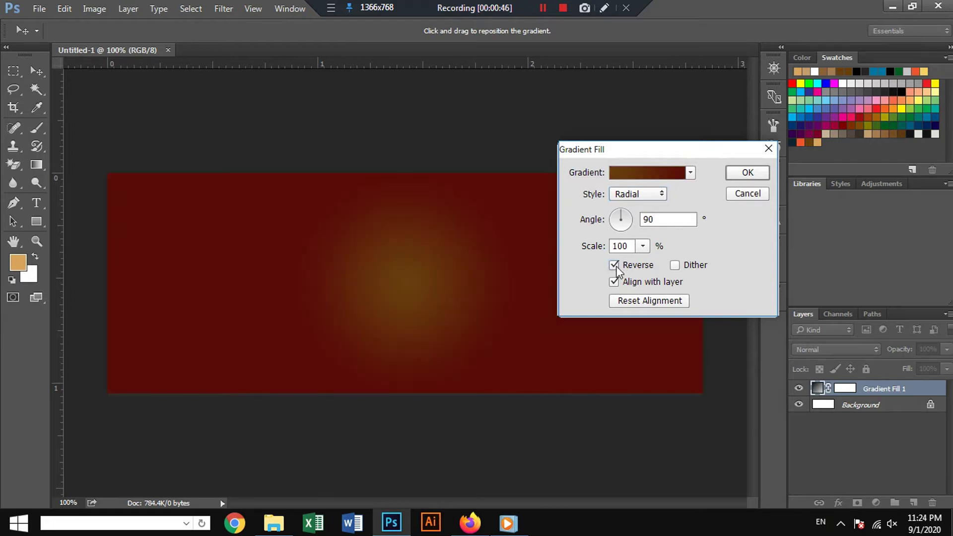
left_click(643, 246)
left_click_drag(642, 261, 700, 269)
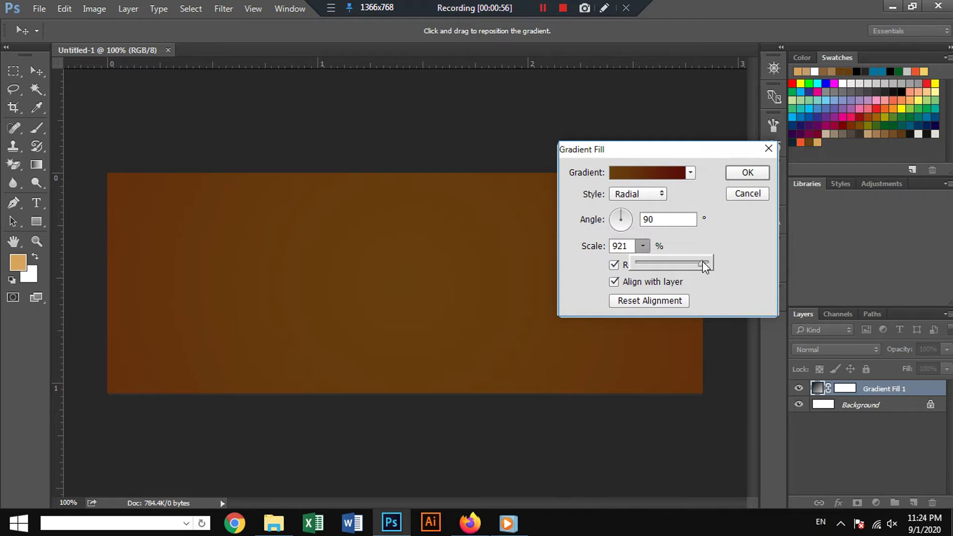
left_click_drag(704, 264, 708, 260)
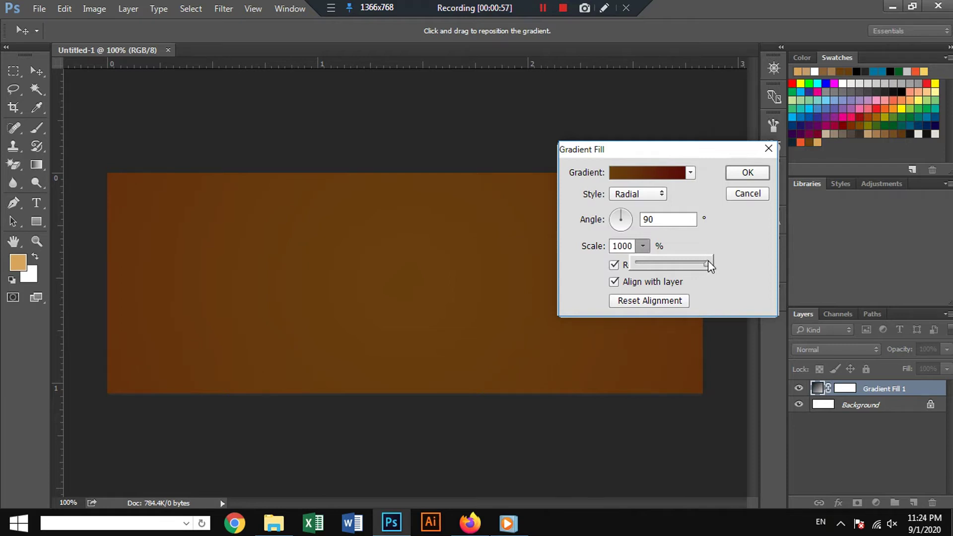
left_click(729, 184)
key("Return")
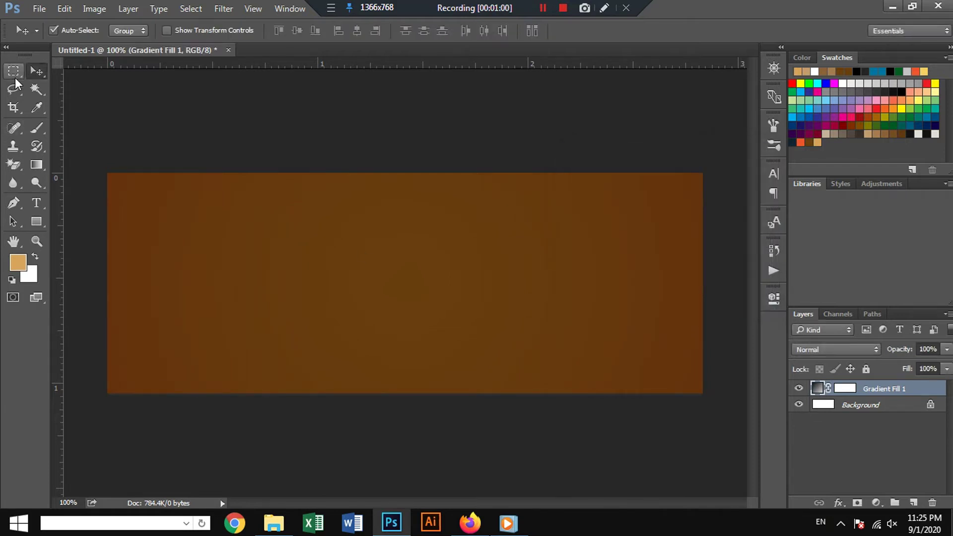
- Open the coffee photo 514509.jpg
left_click(39, 8)
left_click(50, 36)
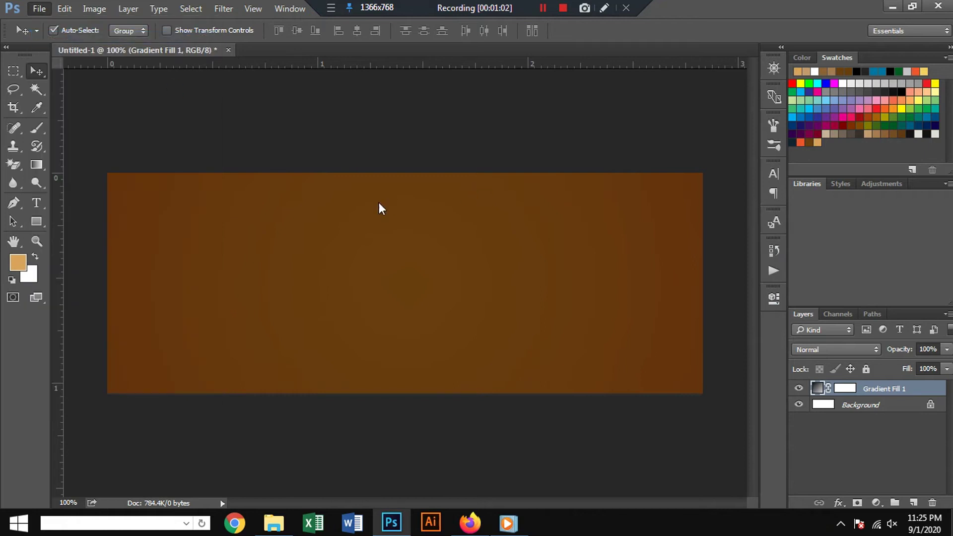
left_click(177, 149)
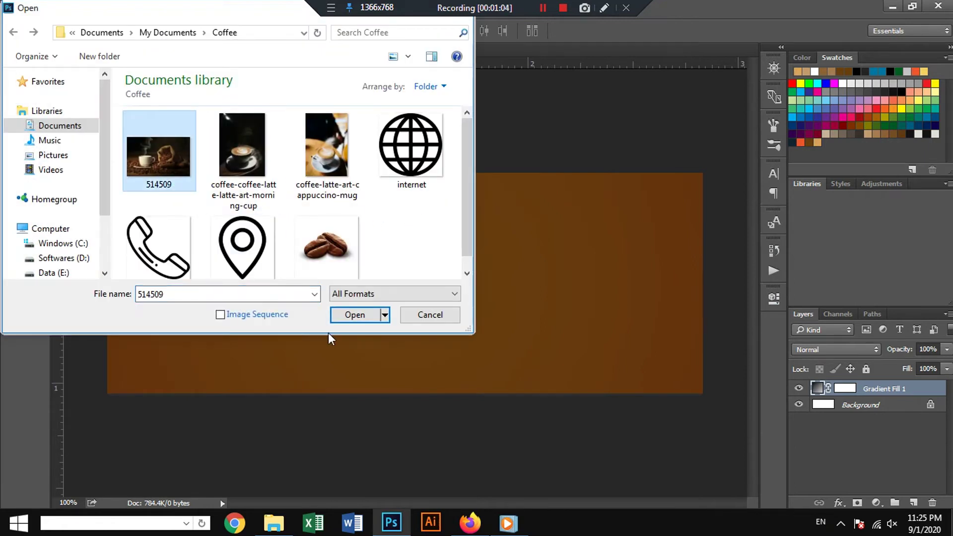
left_click(367, 317)
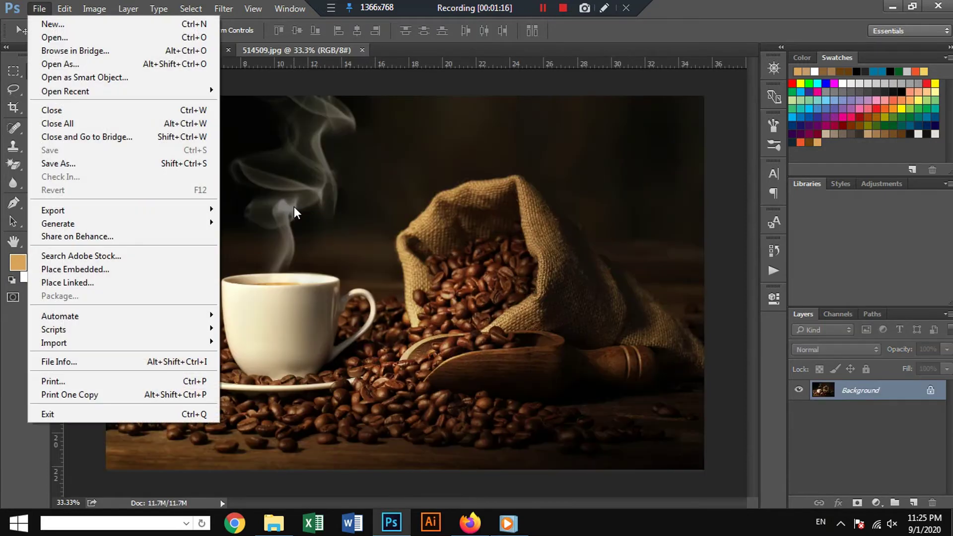
- Select the whole photo and copy it, then close it without saving
key("ctrl+a")
key("Delete")
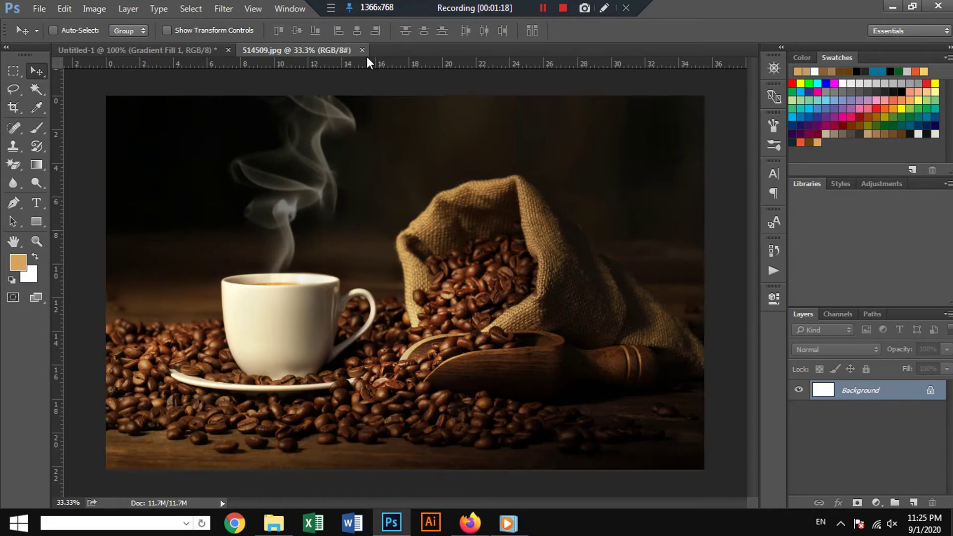
left_click(368, 49)
left_click(498, 207)
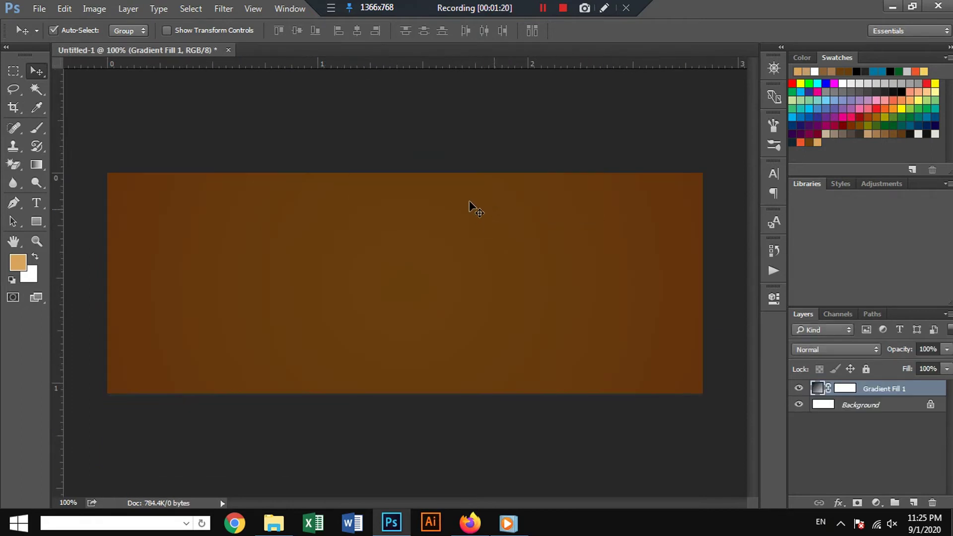
- Free Transform the pasted coffee photo to span the whole banner
key("ctrl+t")
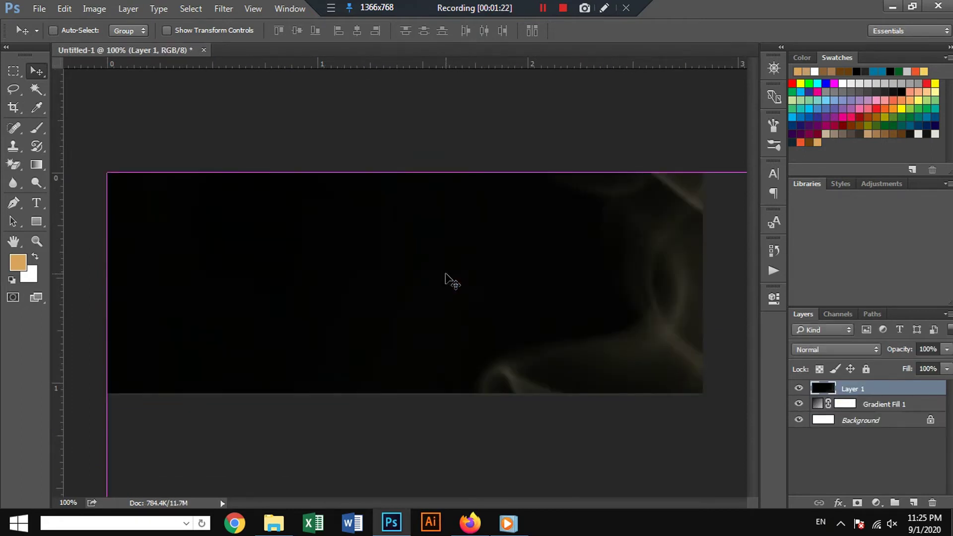
left_click_drag(106, 174, 408, 362)
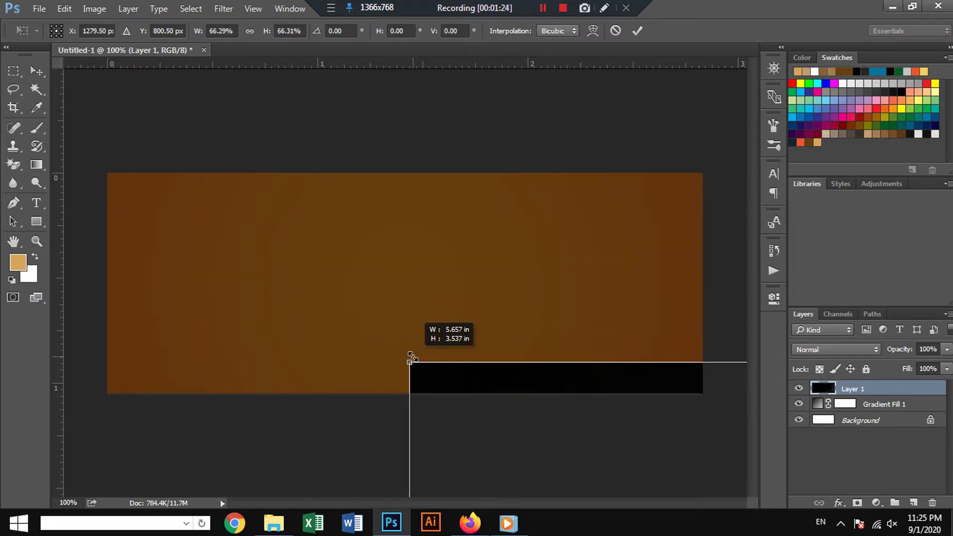
scroll(533, 420, "down", 4)
left_click_drag(521, 415, 261, 184)
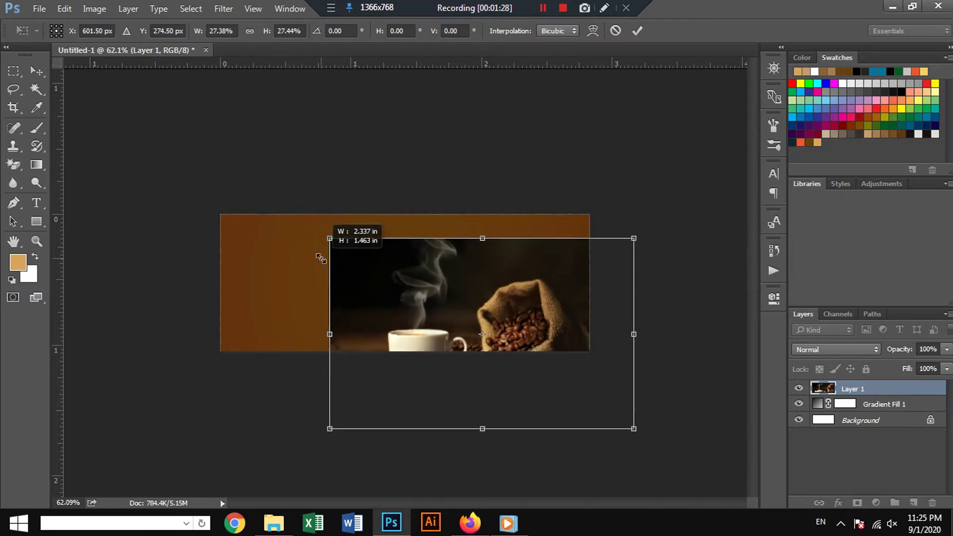
left_click_drag(108, 112, 307, 223)
left_click_drag(584, 318, 510, 283)
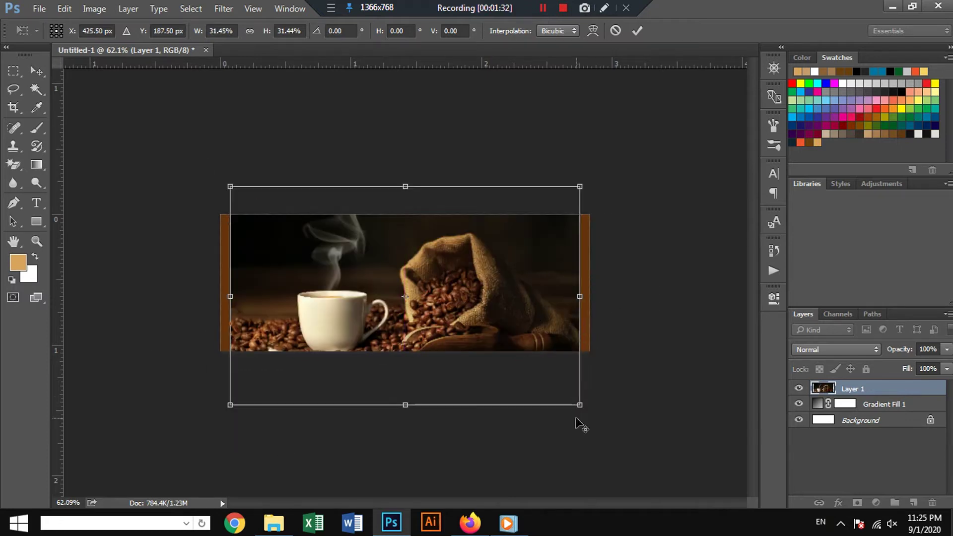
left_click_drag(579, 404, 589, 411)
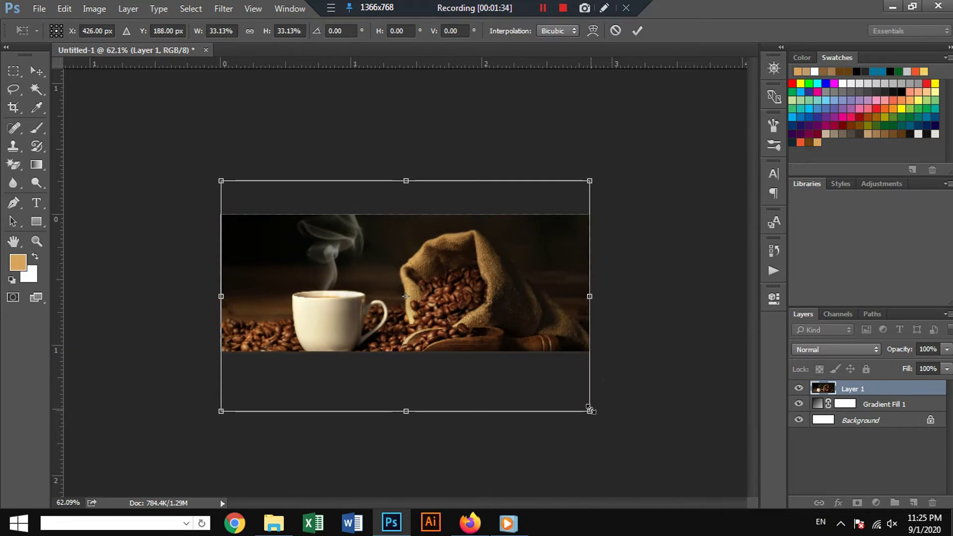
scroll(589, 410, "up", 1)
scroll(589, 404, "up", 1)
left_click_drag(527, 302, 526, 296)
left_click_drag(79, 297, 77, 297)
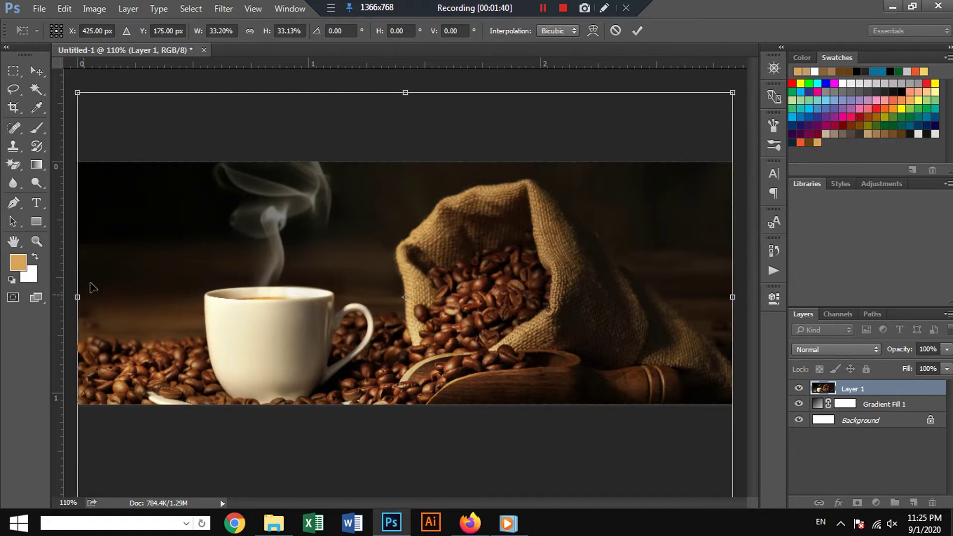
key("Return")
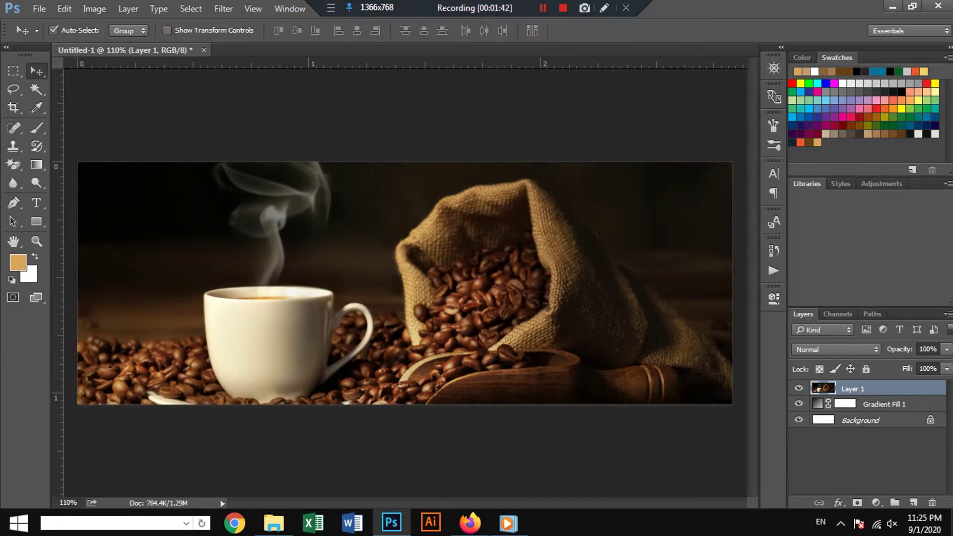
- Blend the coffee photo layer in Soft Light at 15% opacity
left_click(852, 350)
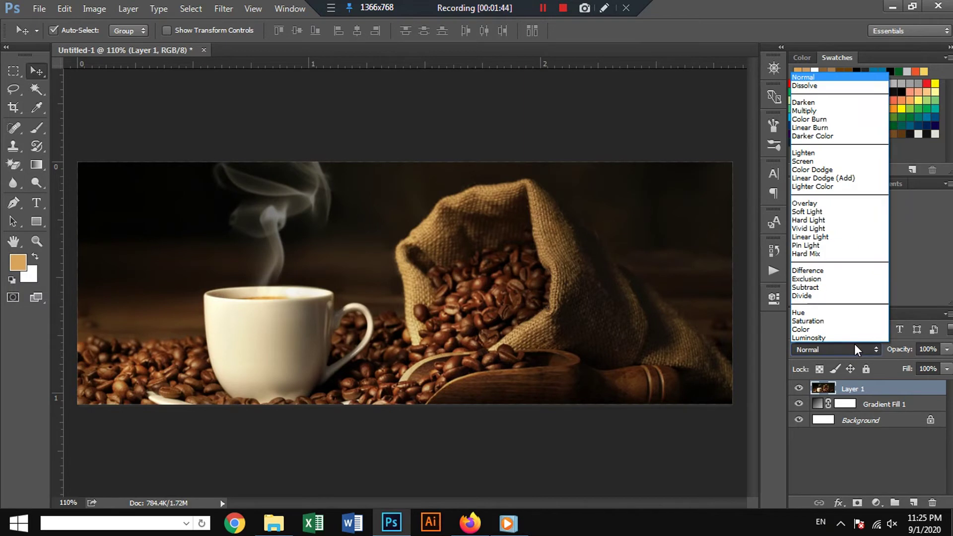
left_click(808, 209)
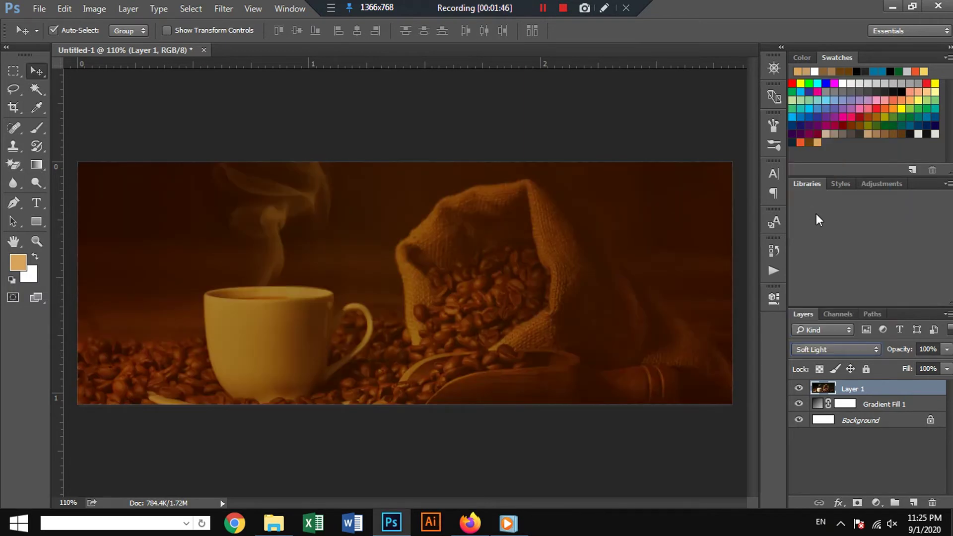
left_click(947, 350)
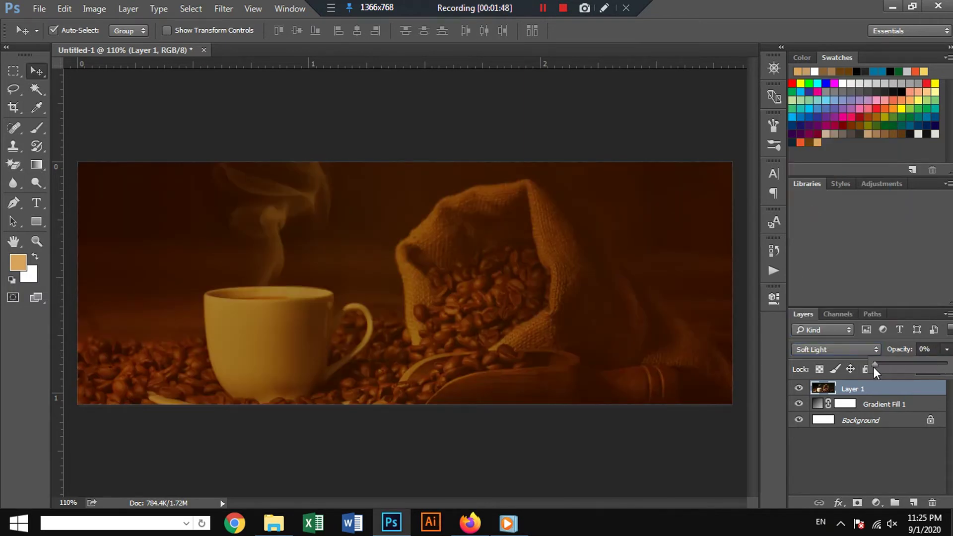
left_click_drag(875, 367, 885, 371)
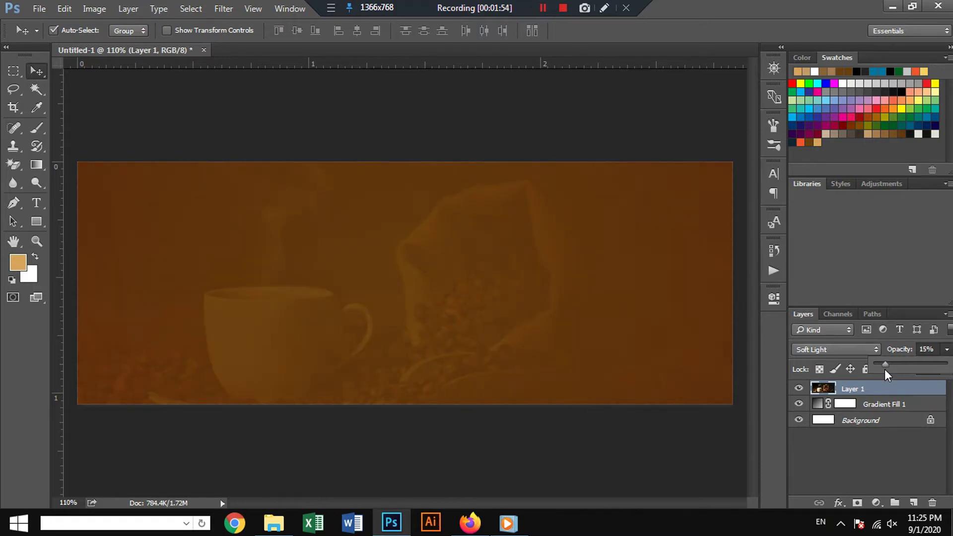
left_click(705, 95)
left_click(863, 392)
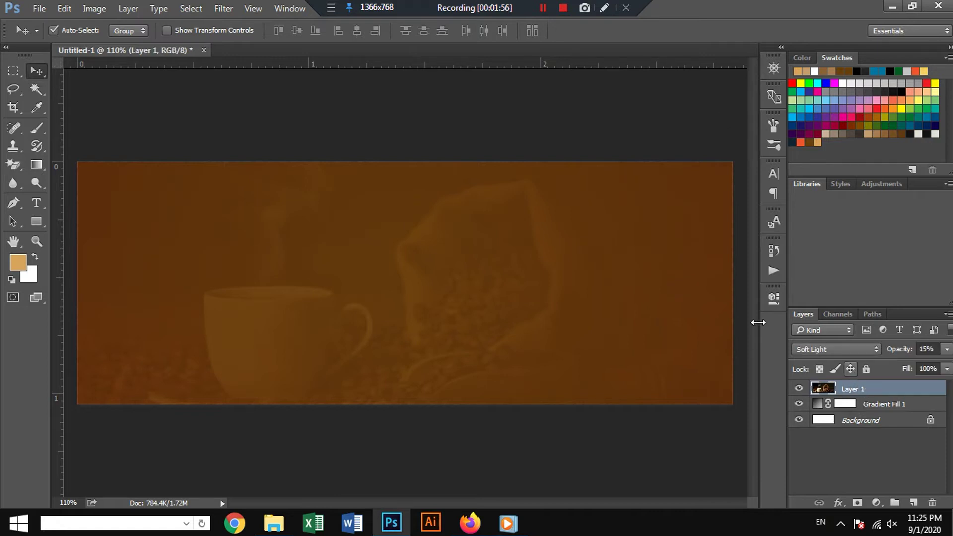
left_click(35, 222)
- Draw a rectangle right of centre with a white Stroke style, plus a small Rectangle 2
left_click_drag(427, 253, 570, 347)
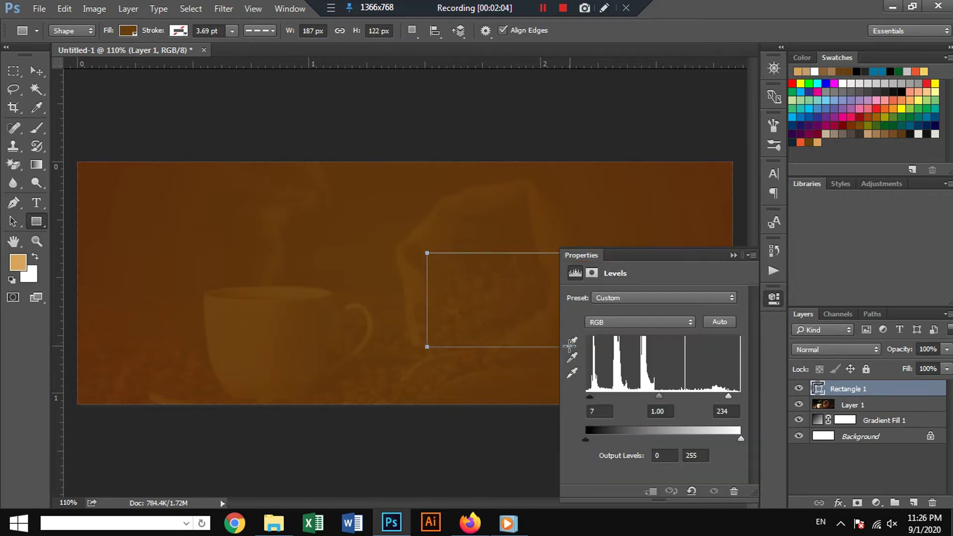
left_click(733, 254)
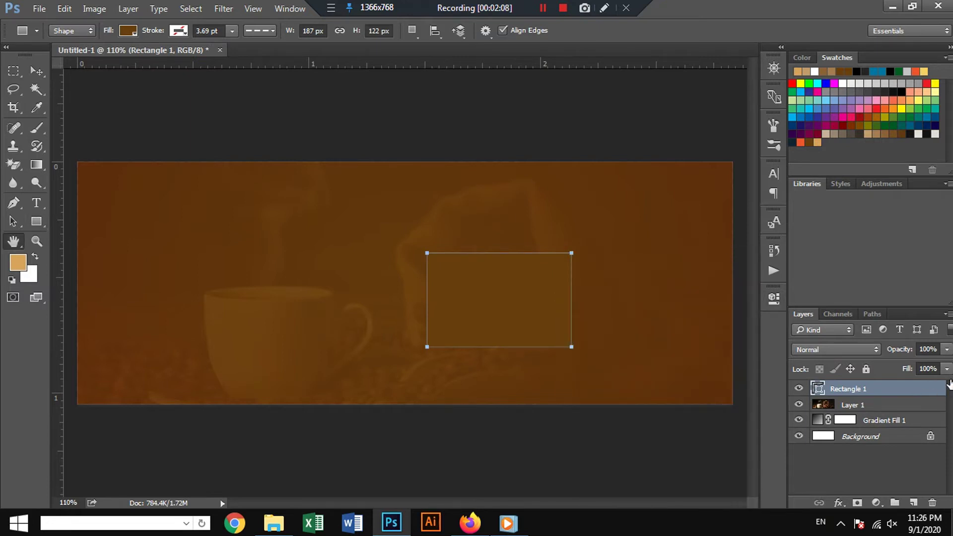
double_click(944, 388)
left_click(254, 178)
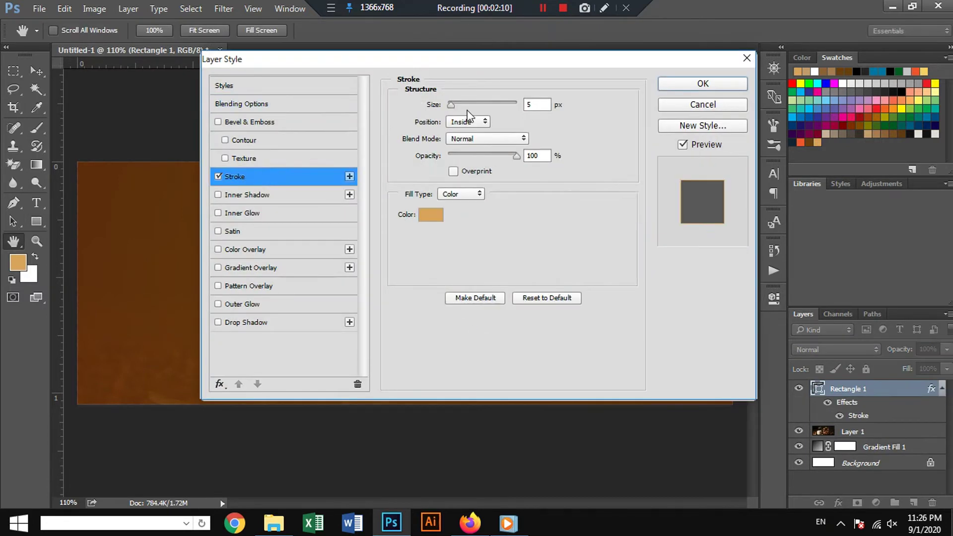
left_click(432, 212)
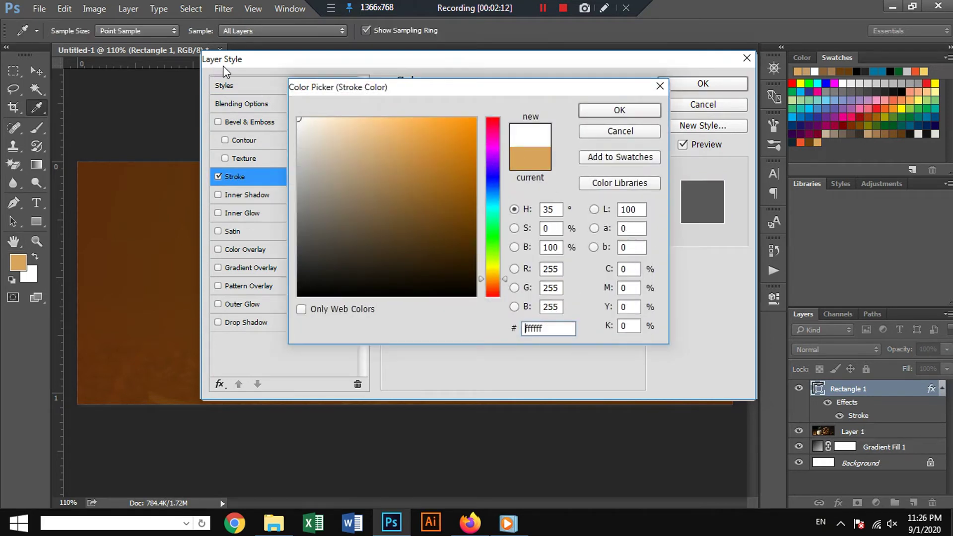
left_click(619, 111)
left_click(703, 84)
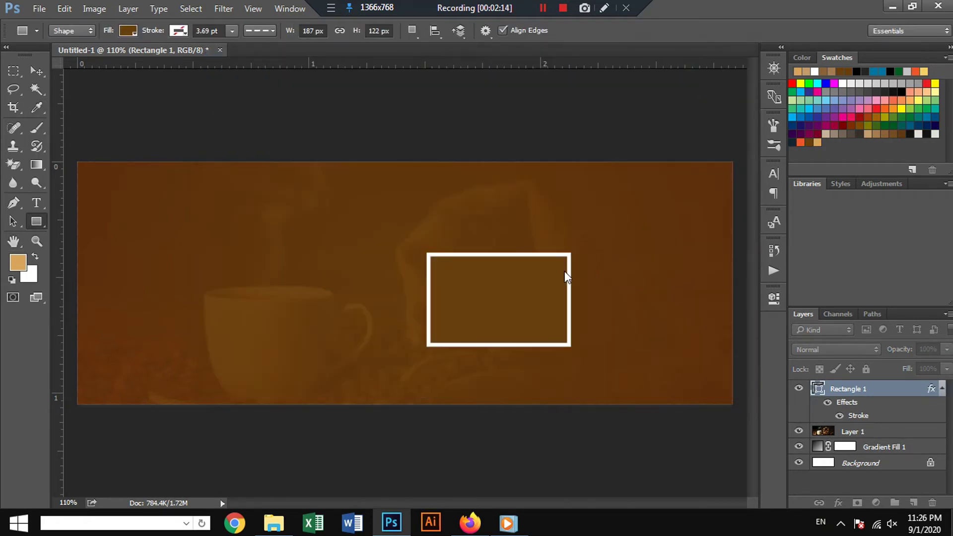
left_click_drag(527, 263, 527, 259)
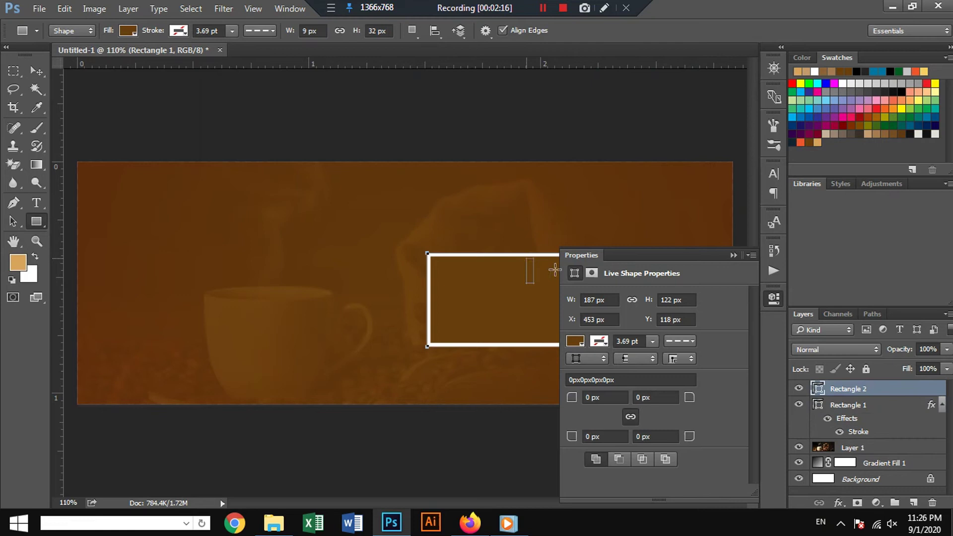
left_click(734, 255)
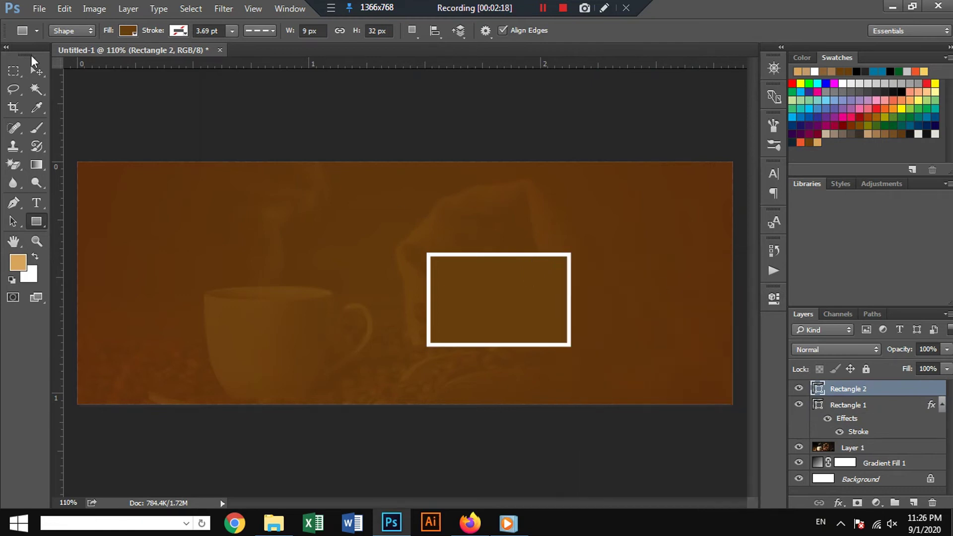
- Duplicate the outlined rectangle offset below-right and delete the stray Rectangle 2
left_click(36, 70)
mouse_move(526, 317)
left_mouse_down()
mouse_move(505, 288)
mouse_move(544, 315)
mouse_move(580, 324)
left_mouse_up()
left_click_drag(606, 325, 604, 327)
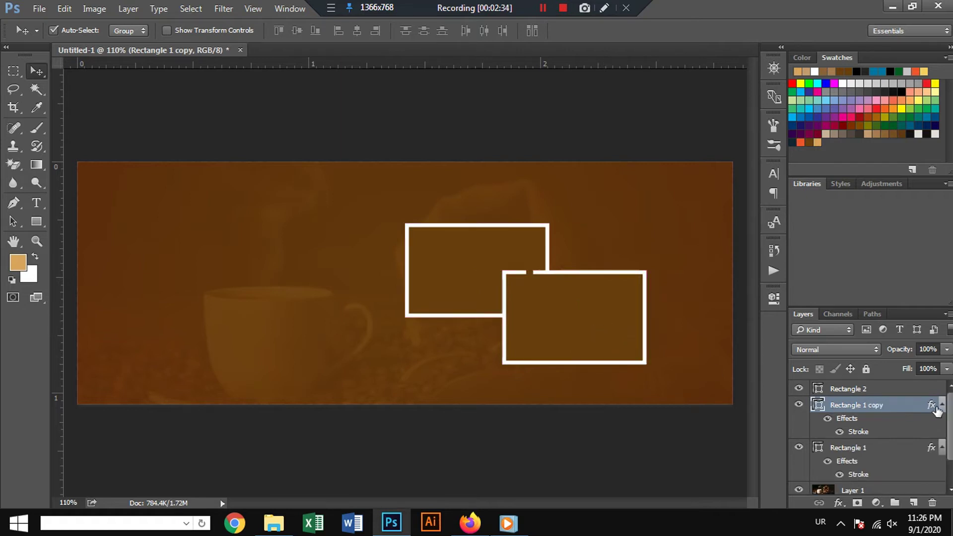
left_click(898, 389)
key("Delete")
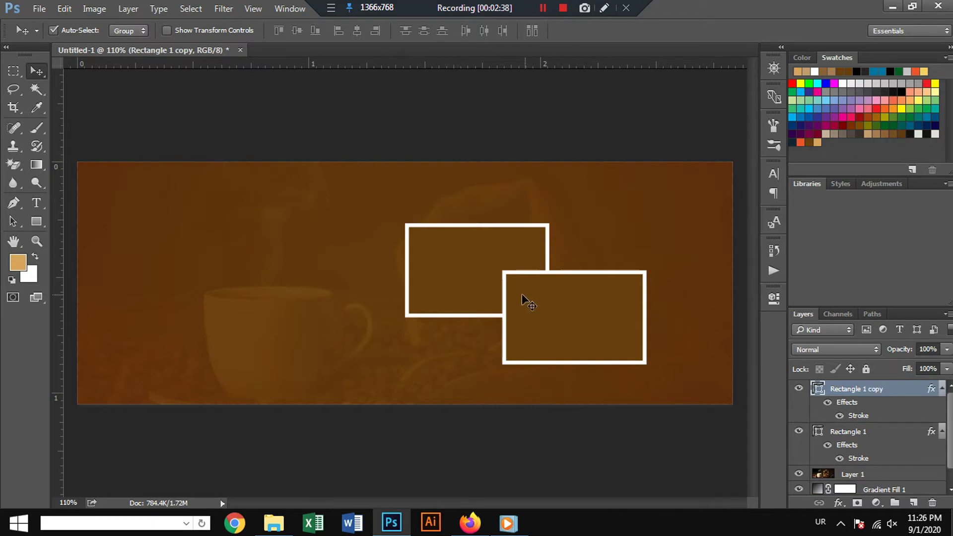
- Place the Rectangle 1 copy layer beneath Rectangle 1 and collapse their effect lists
left_click_drag(522, 293, 532, 295)
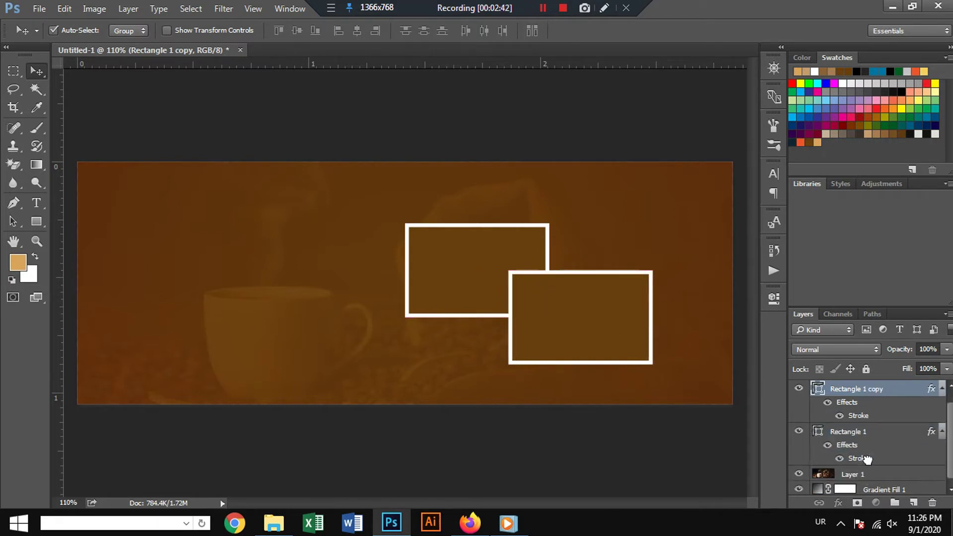
left_click_drag(865, 396, 869, 468)
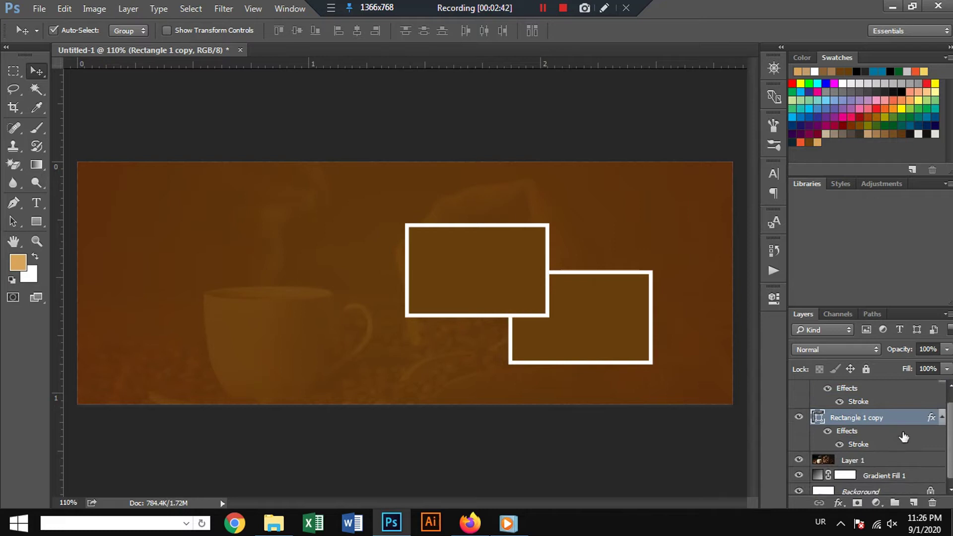
left_click(942, 388)
left_click(942, 433)
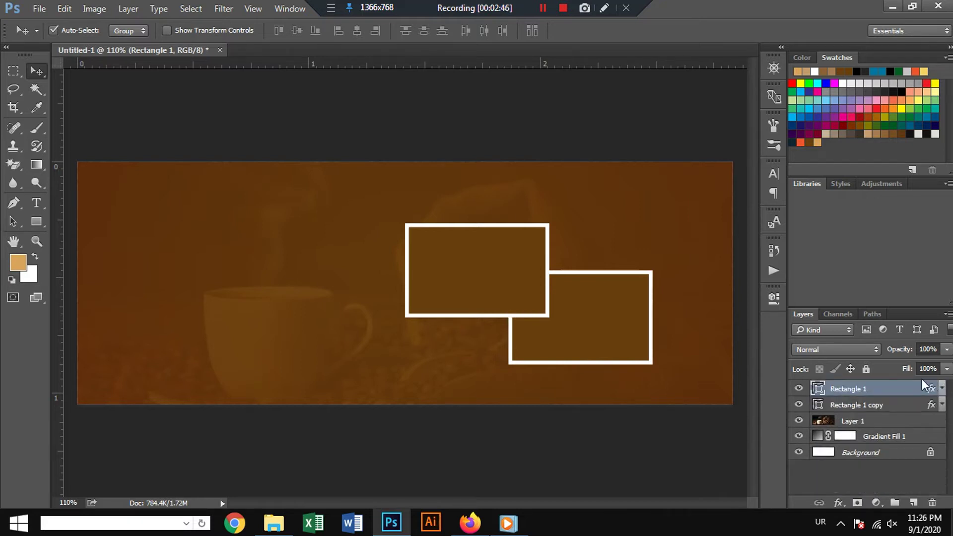
left_click(942, 388)
- Shift the copy slightly left and raise both rectangles together
left_click(603, 306)
left_click_drag(603, 307, 602, 305)
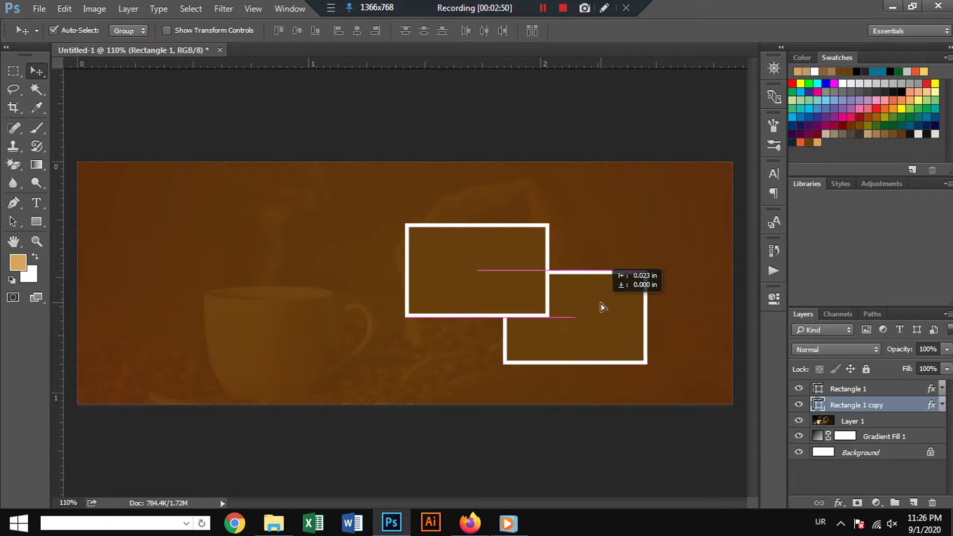
left_click_drag(601, 302, 601, 303)
left_click(499, 264, "shift")
left_click_drag(498, 264, 505, 261)
- Open the cappuccino mug and morning cup photos, discarding the cappuccino document
left_click(250, 184)
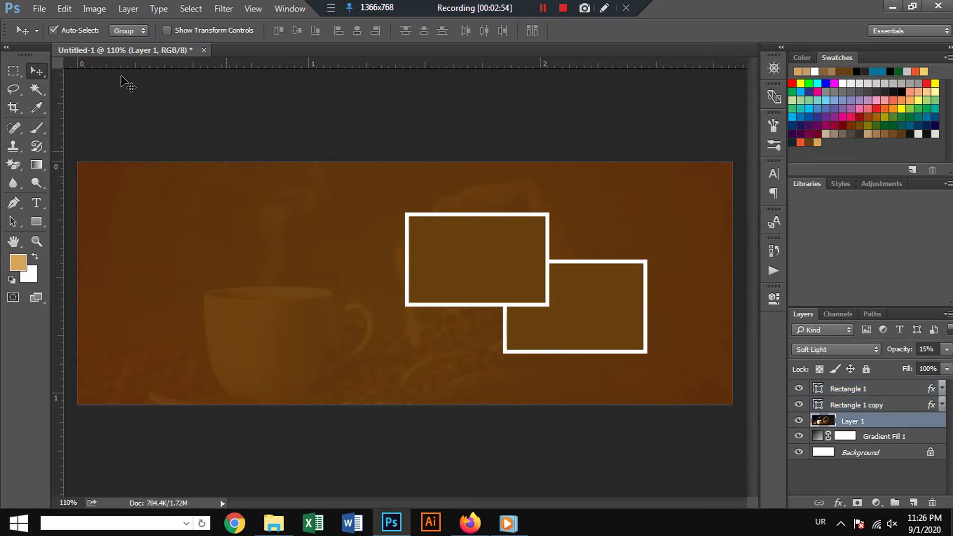
left_click(39, 7)
left_click(46, 31)
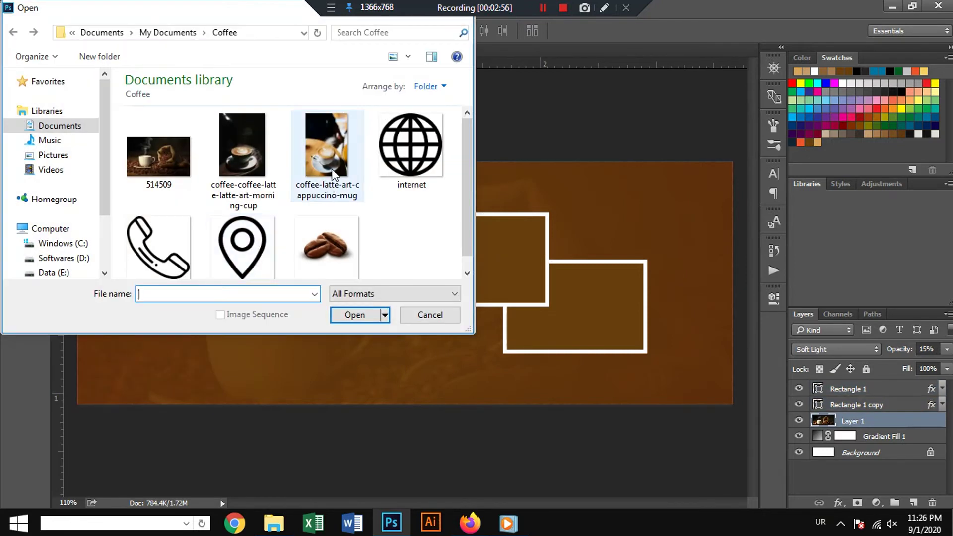
left_click(331, 173)
left_click(240, 154, "ctrl")
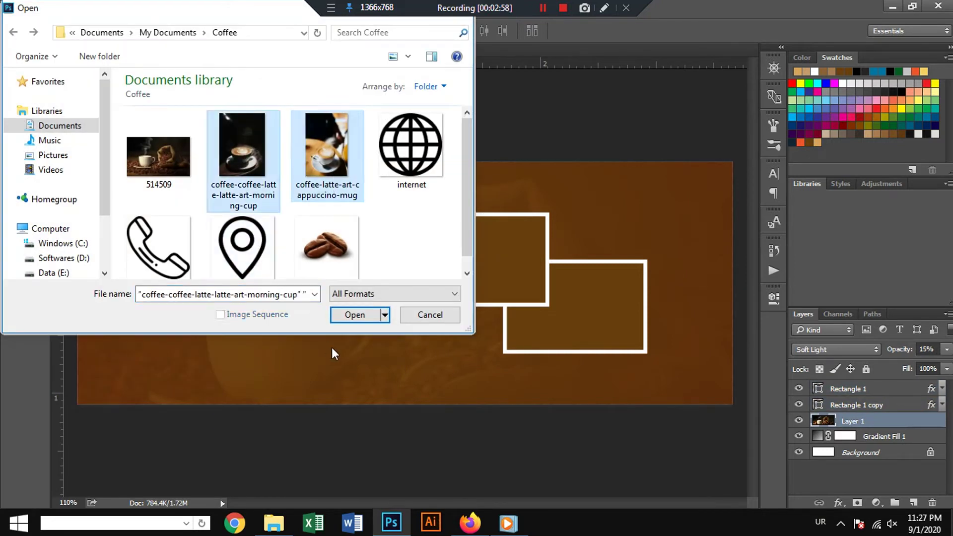
left_click(355, 320)
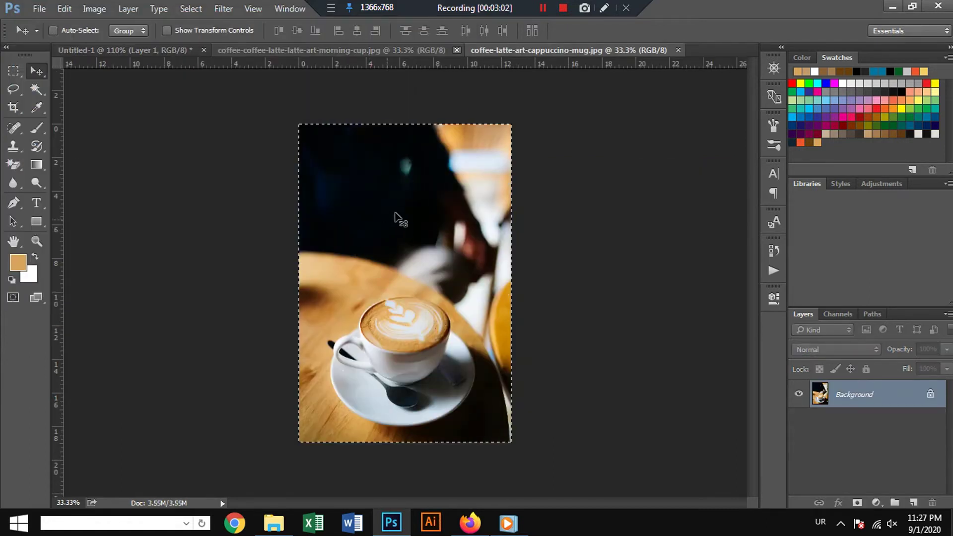
left_click(685, 50)
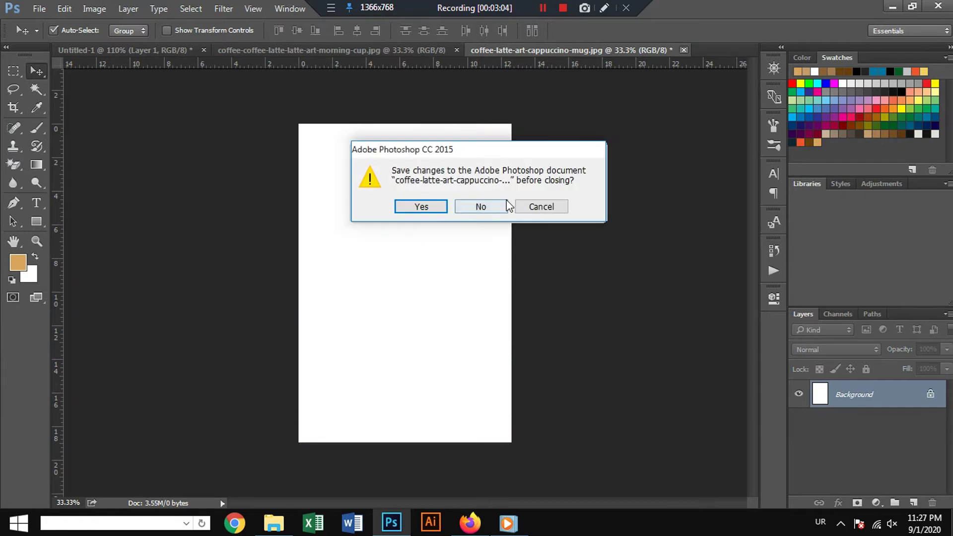
left_click(482, 207)
left_click(175, 53)
- Paste the latte photo above Rectangle 1, scaled down over the upper frame
left_click(517, 249)
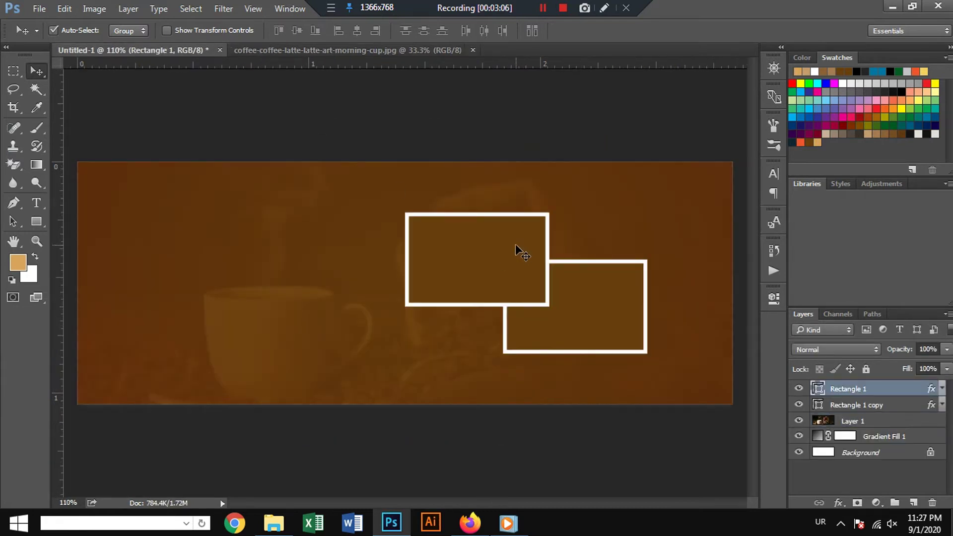
key("ctrl+v")
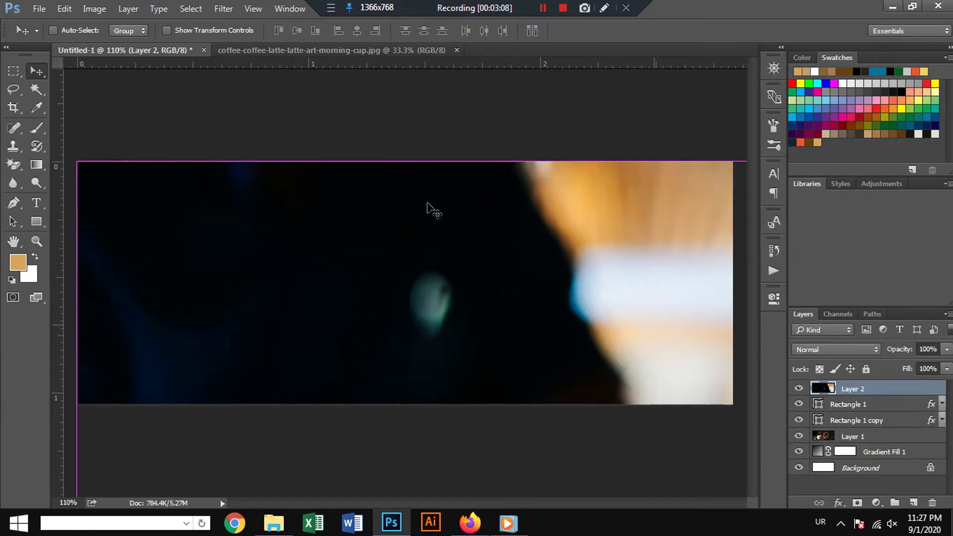
key("ctrl+t")
left_click_drag(77, 163, 435, 394)
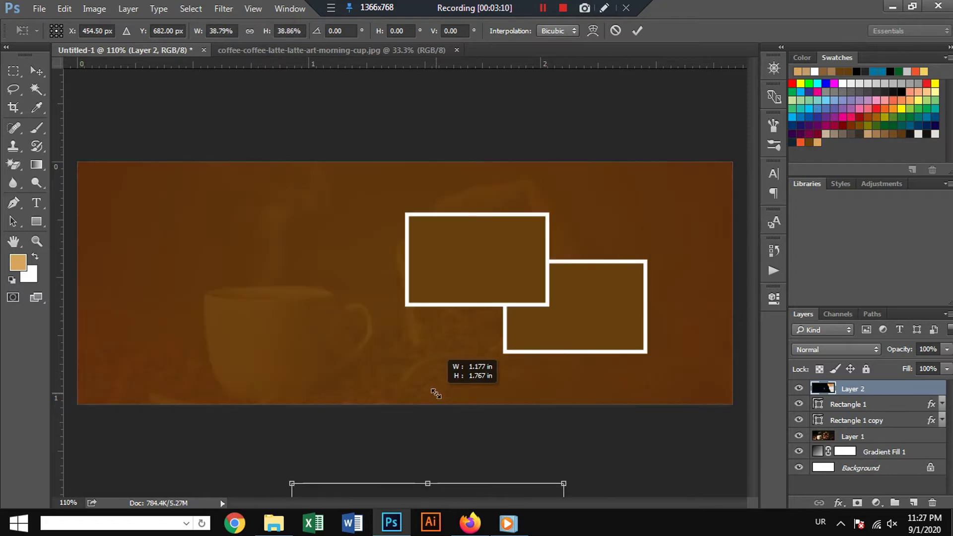
left_click_drag(478, 484, 492, 116)
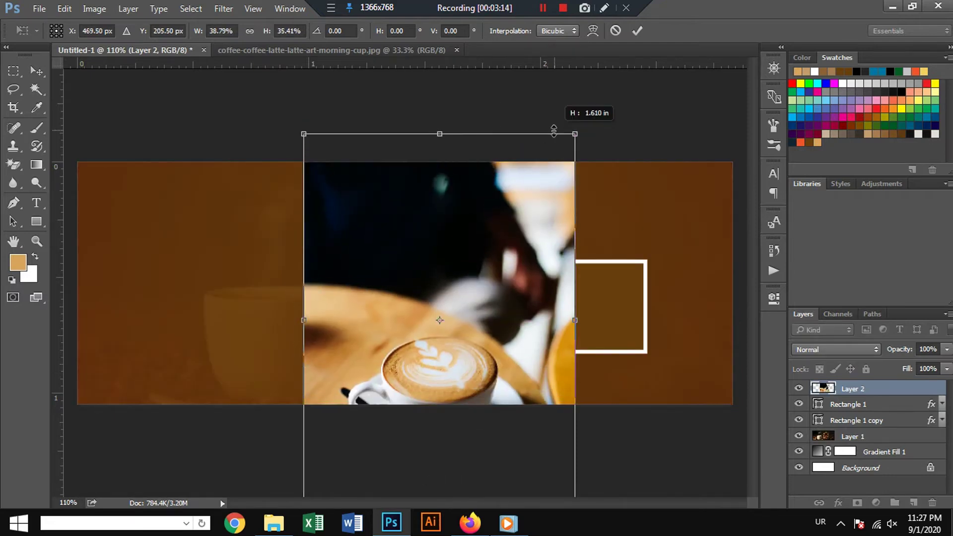
left_click_drag(576, 116, 513, 203)
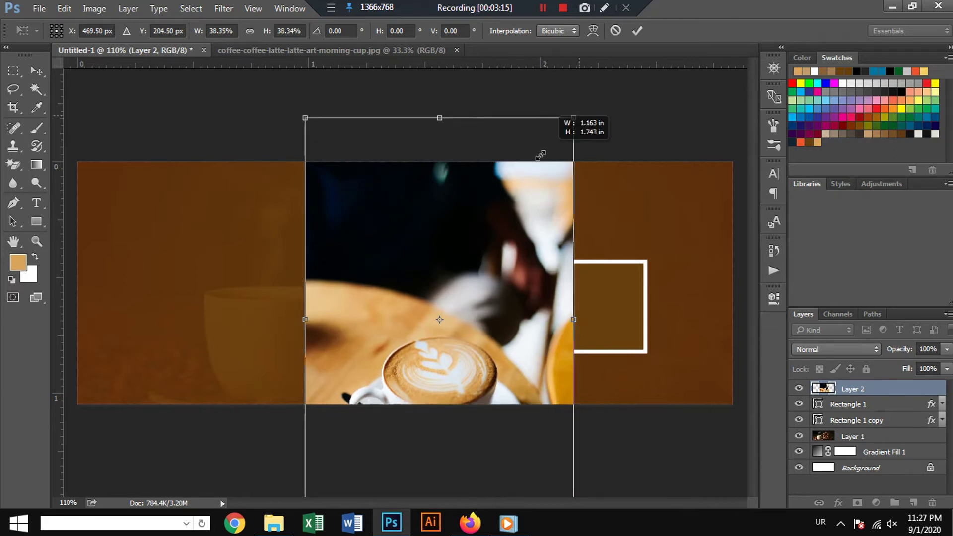
left_click_drag(496, 240, 537, 148)
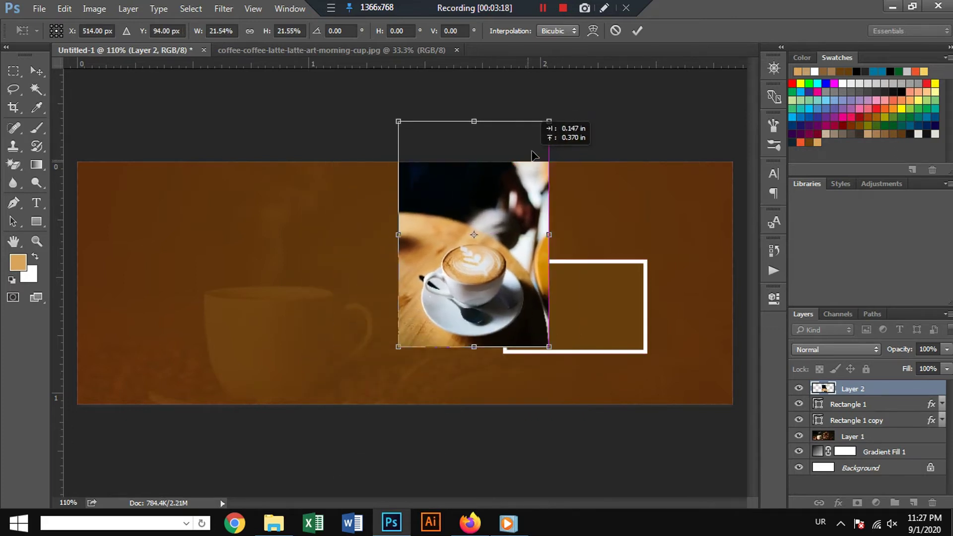
key("Return")
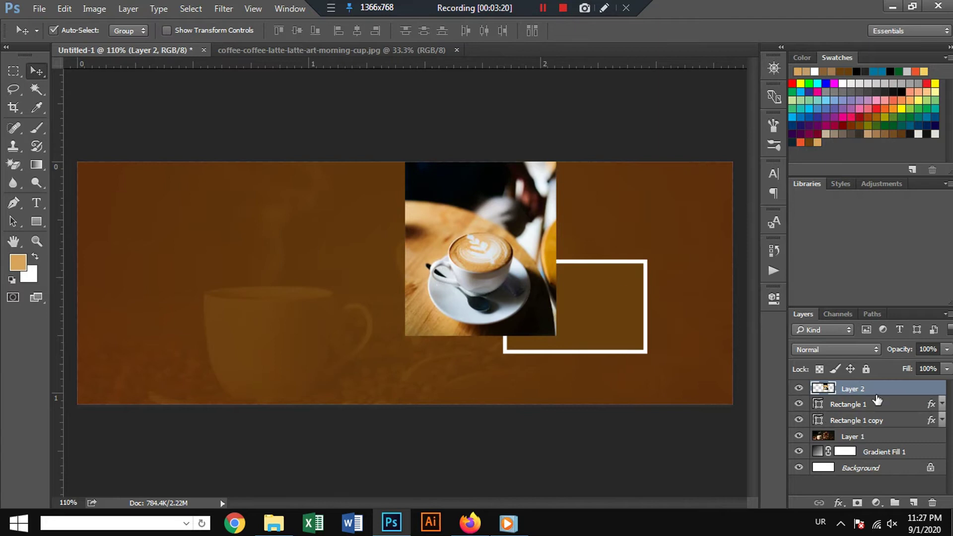
- Clip the latte photo into the upper frame and fine-tune its size and position
left_click(878, 391, "alt")
key("ctrl+t")
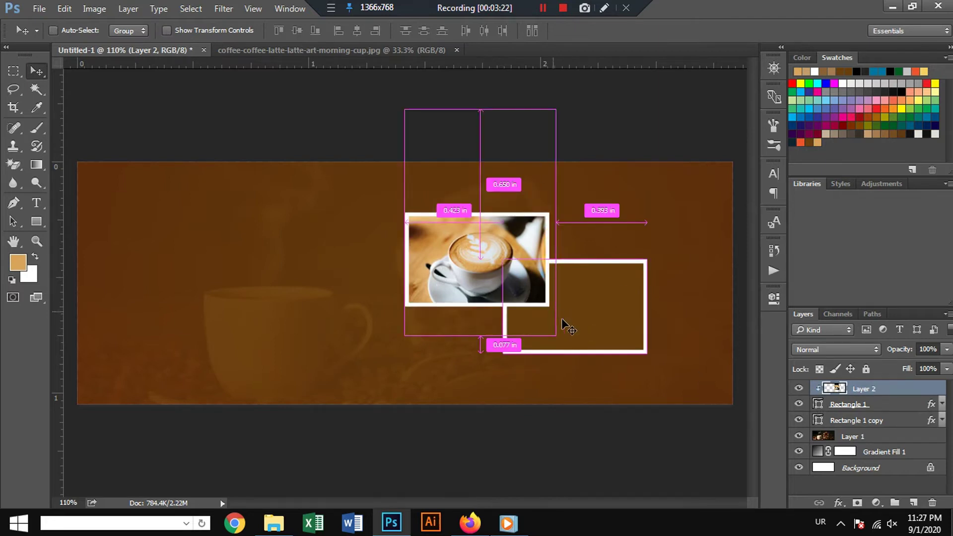
left_click_drag(532, 154, 530, 157)
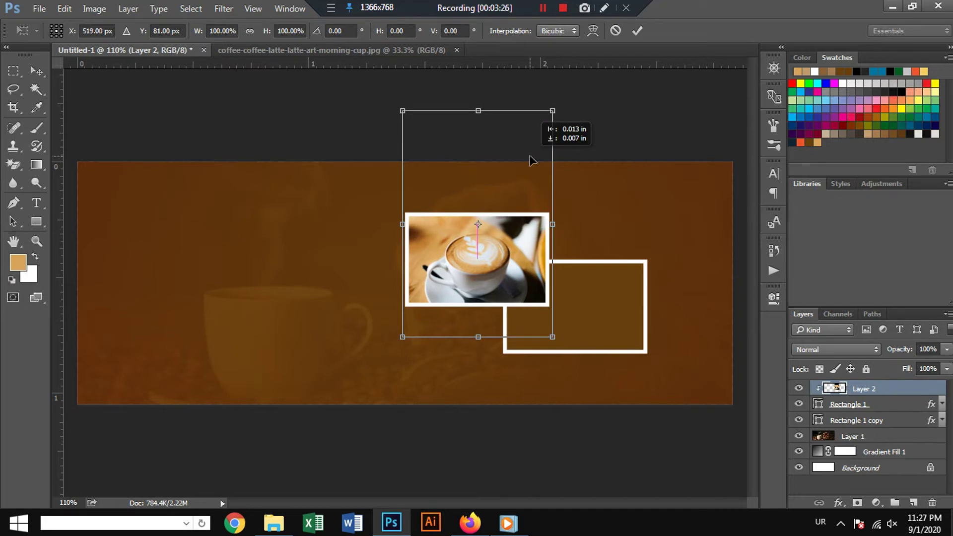
left_click_drag(548, 106, 526, 136)
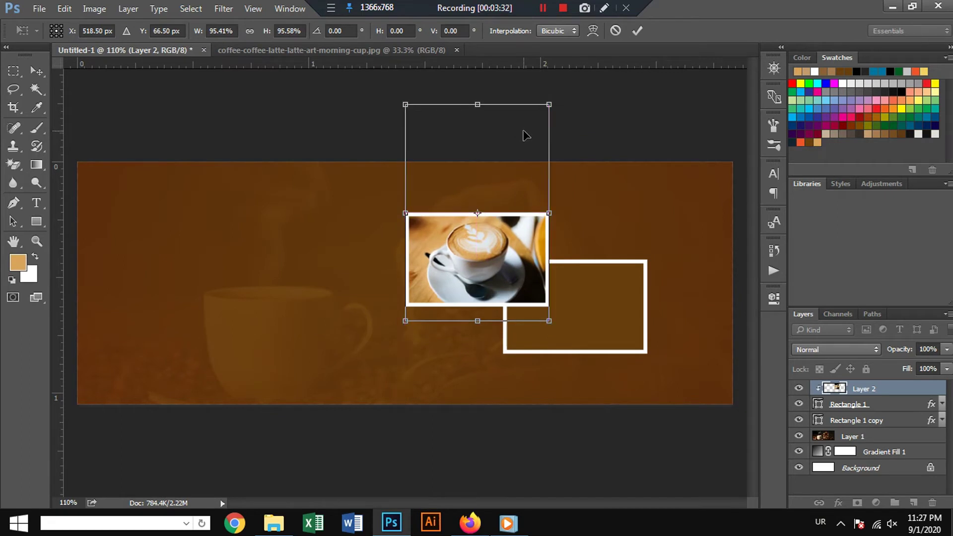
key("Return")
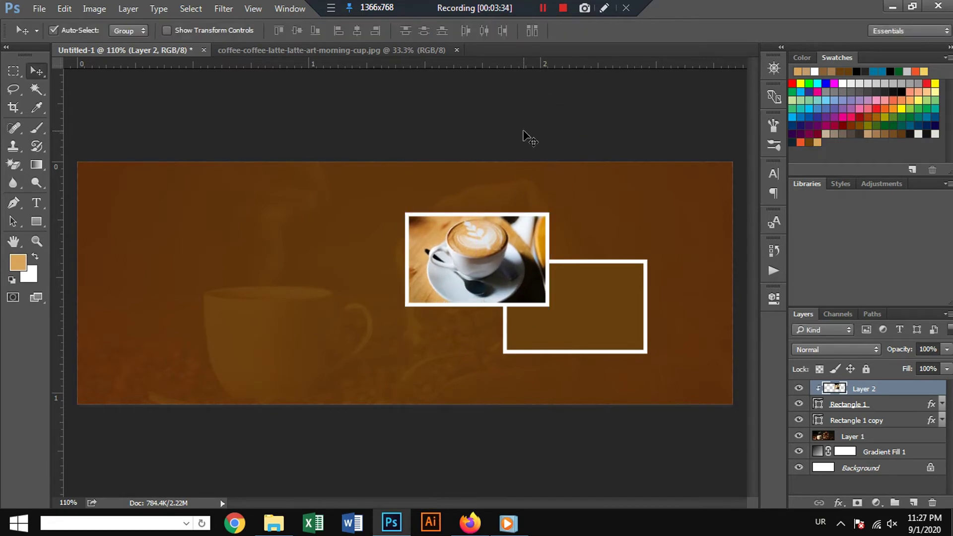
- Clear the source coffee image to white
left_click(369, 53)
key("ctrl+a")
key("BackSpace")
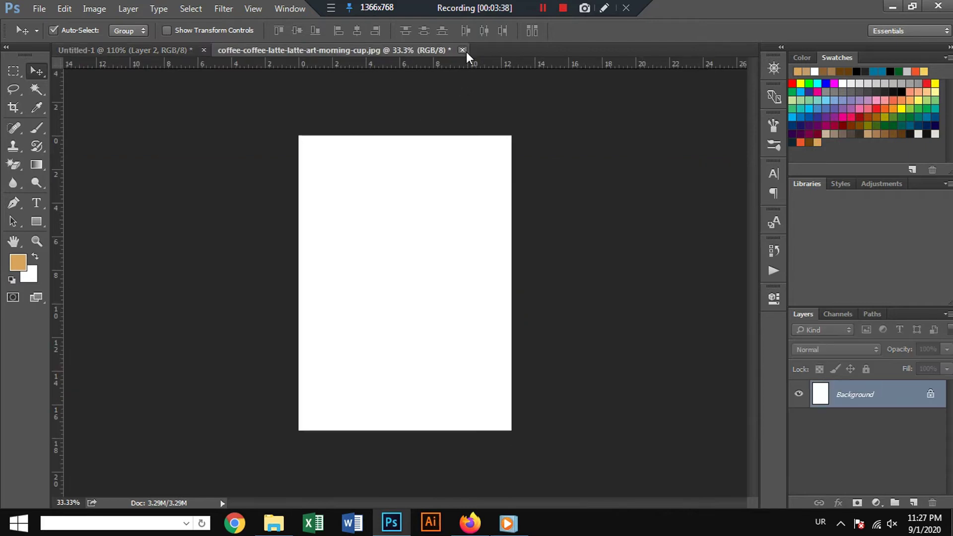
- Close the coffee image unsaved and paste the dark coffee photo, scaled over the lower frame
left_click(463, 49)
left_click(490, 209)
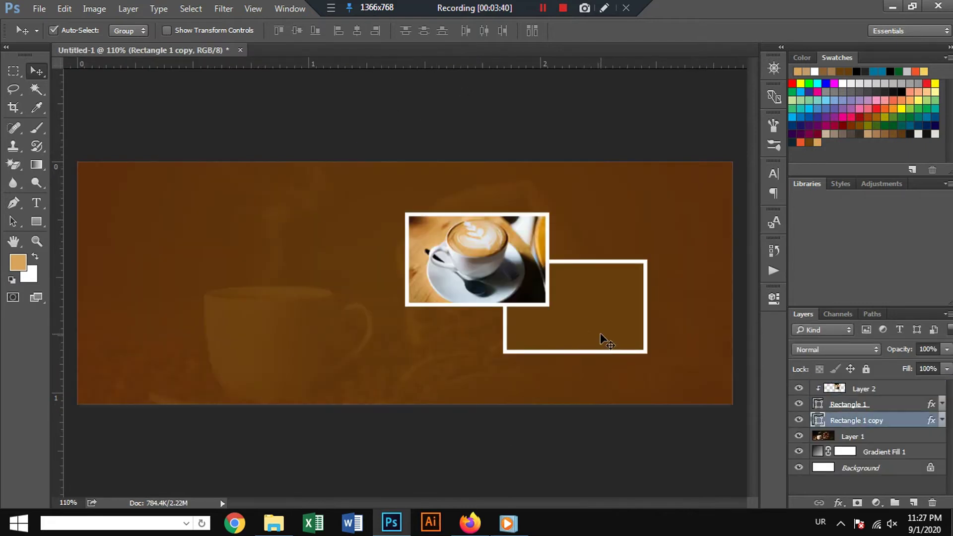
key("ctrl+v")
key("ctrl+t")
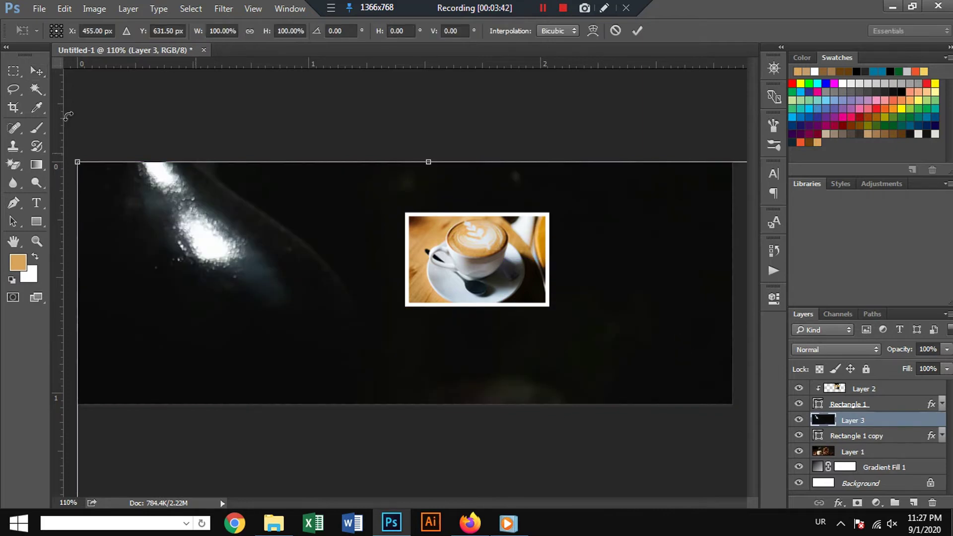
mouse_move(78, 162)
left_mouse_down()
mouse_move(468, 474)
mouse_move(542, 140)
left_mouse_up()
mouse_move(659, 96)
left_mouse_down()
mouse_move(565, 219)
mouse_move(640, 159)
left_mouse_up()
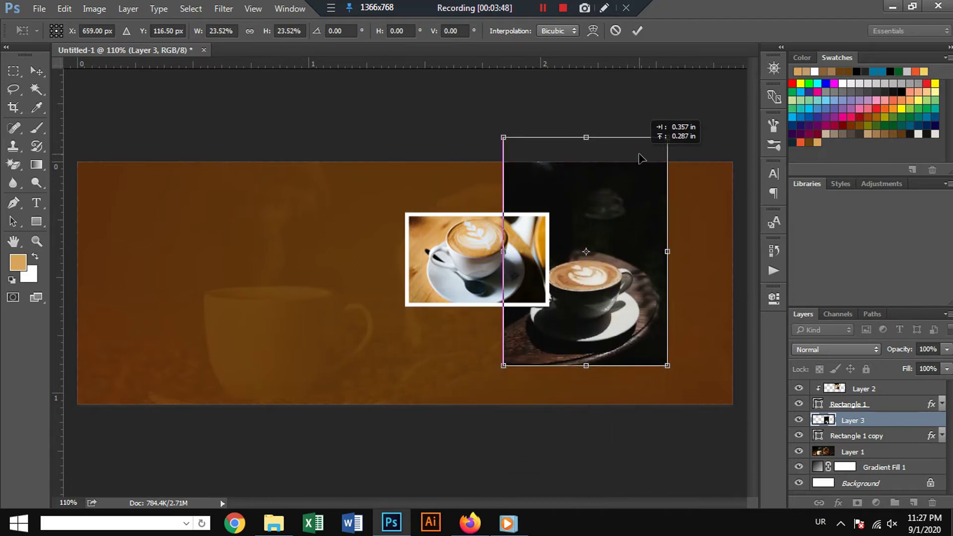
key("Return")
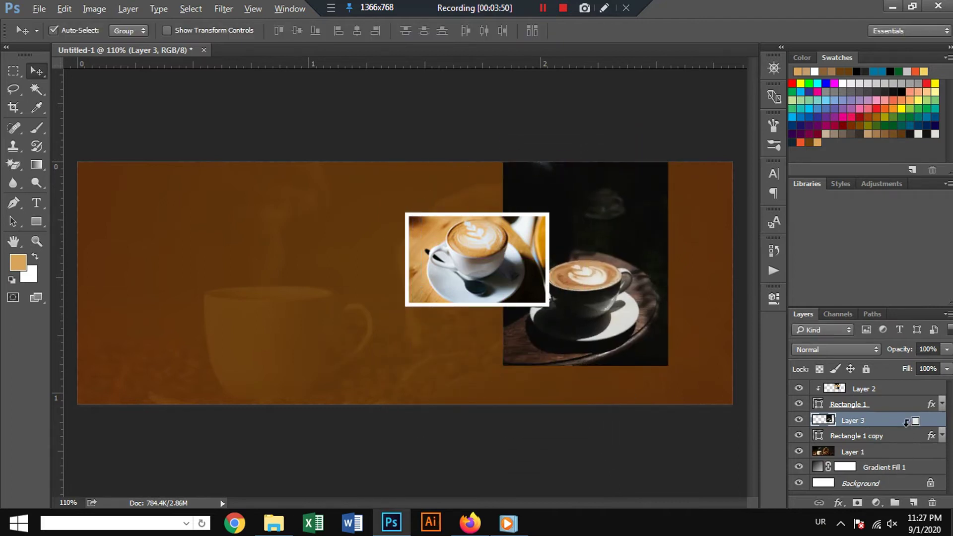
- Clip the dark photo into Rectangle 1 copy, aligning its top with the canvas top
left_click(907, 421, "alt")
key("ctrl+t")
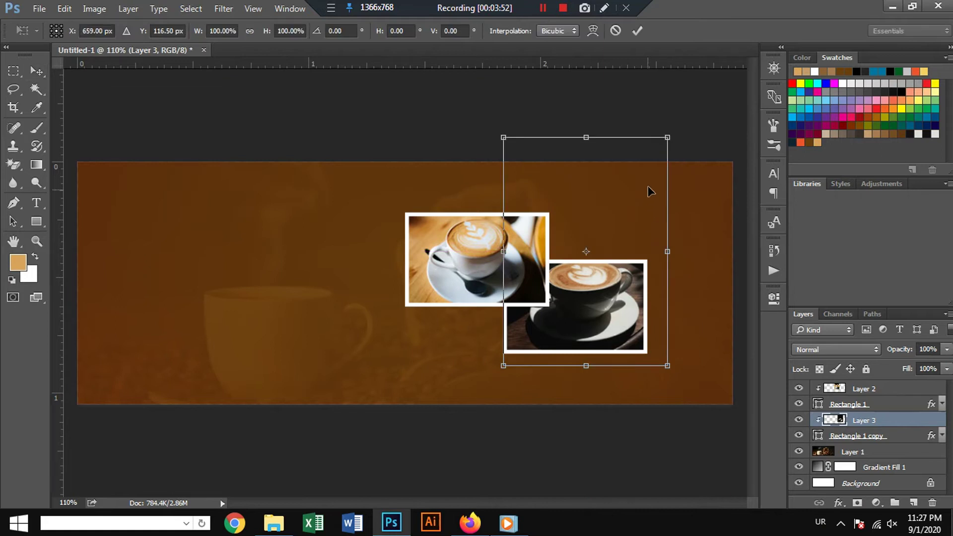
mouse_move(654, 161)
left_mouse_down()
mouse_move(644, 163)
mouse_move(645, 152)
mouse_move(628, 194)
left_mouse_up()
key("Down")
key("Down")
key("Down")
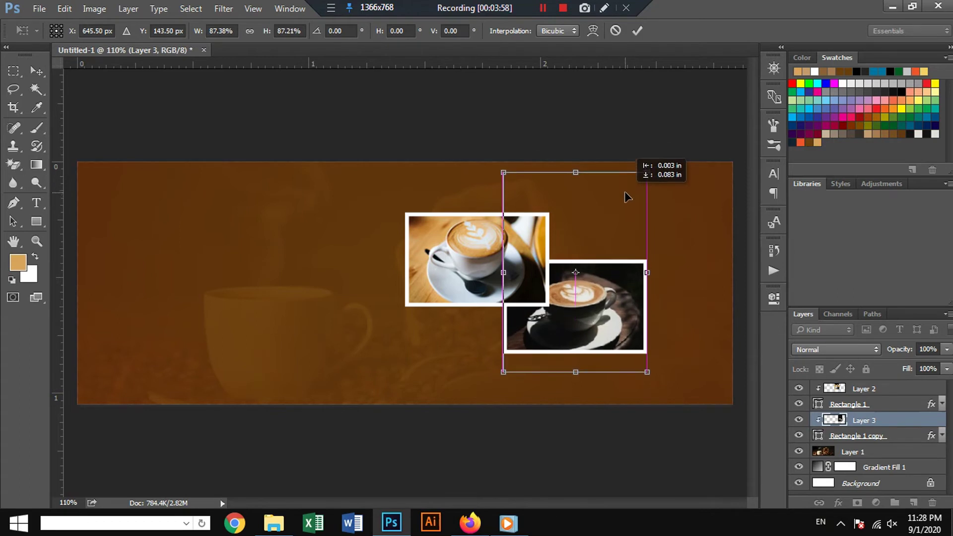
key("Down")
key("Down")
key("Down")
key("Up")
key("Up")
key("Up")
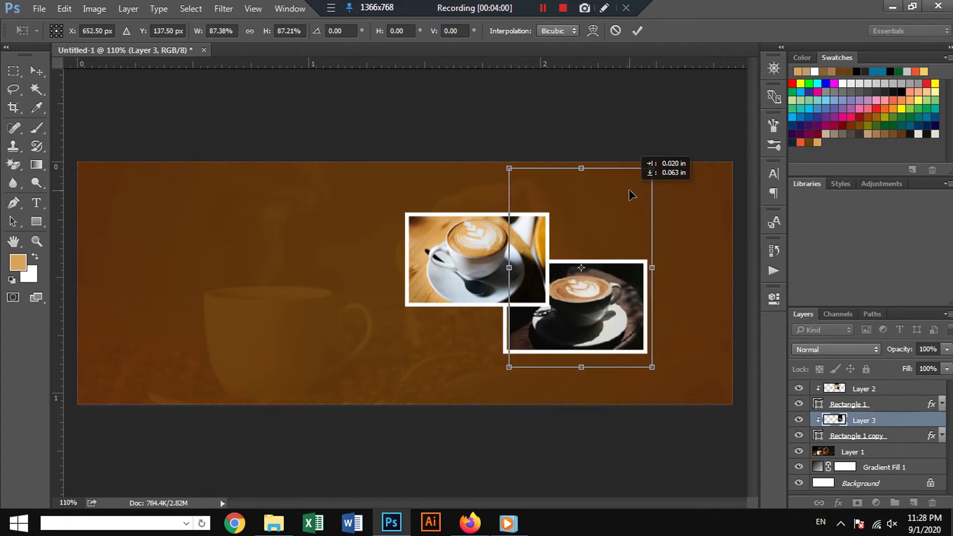
key("Up")
key("Up")
key("Up")
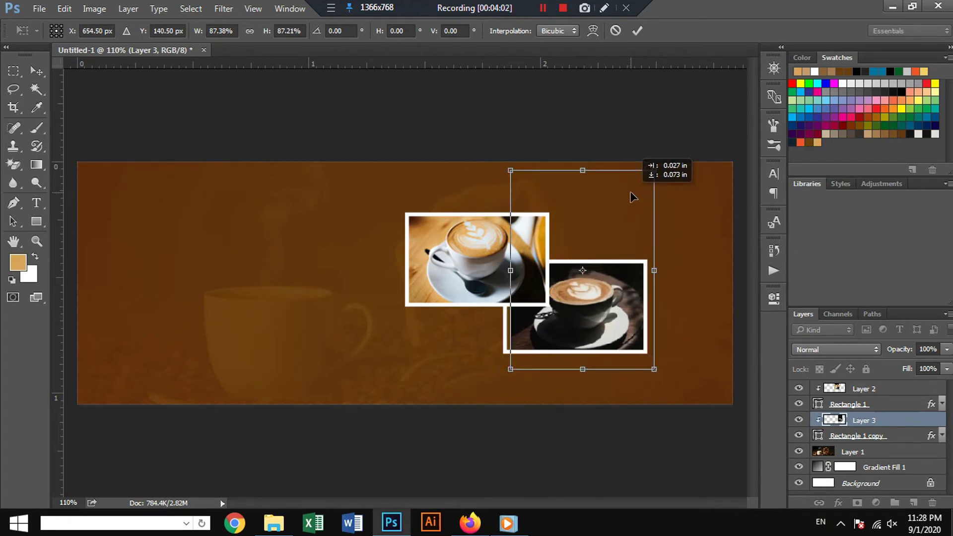
key("Return")
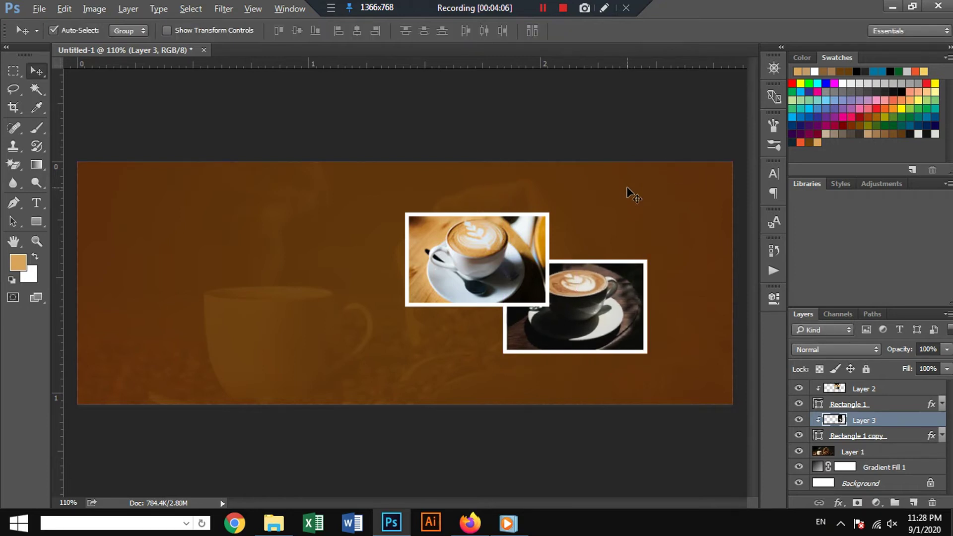
scroll(565, 278, "up", 3)
scroll(565, 278, "up", 3)
scroll(564, 278, "down", 1)
scroll(564, 278, "down", 1)
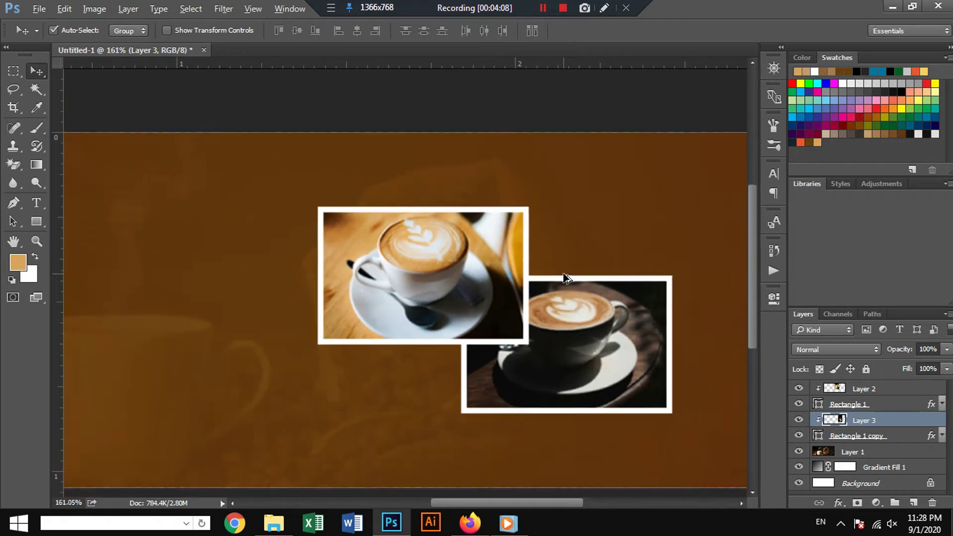
scroll(565, 278, "down", 2)
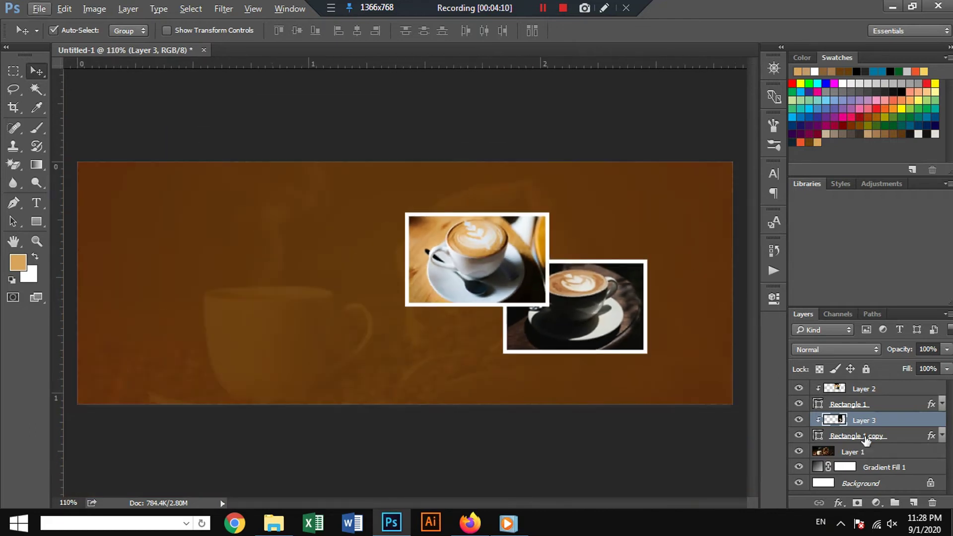
- Tilt both framed photo layers (Layer 2 through Rectangle 1 copy) about -9° and enlarge them slightly
left_click(866, 437)
left_click(874, 402, "shift")
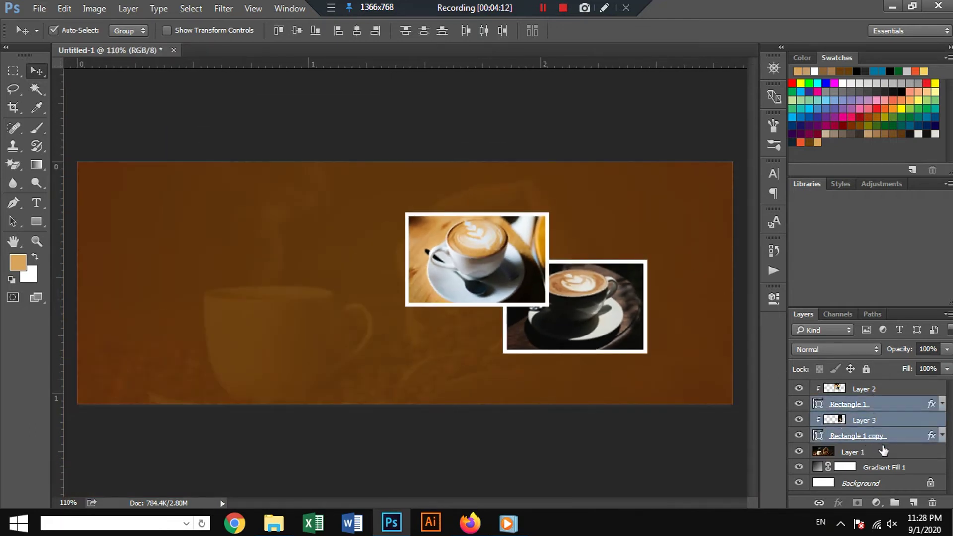
left_click(882, 428)
left_click(868, 389, "shift")
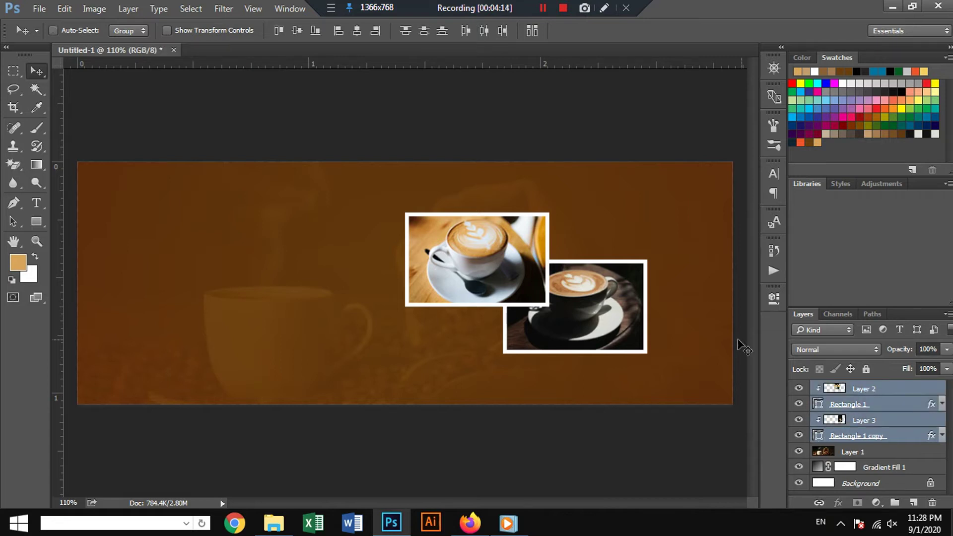
key("ctrl+t")
left_click_drag(693, 101, 665, 82)
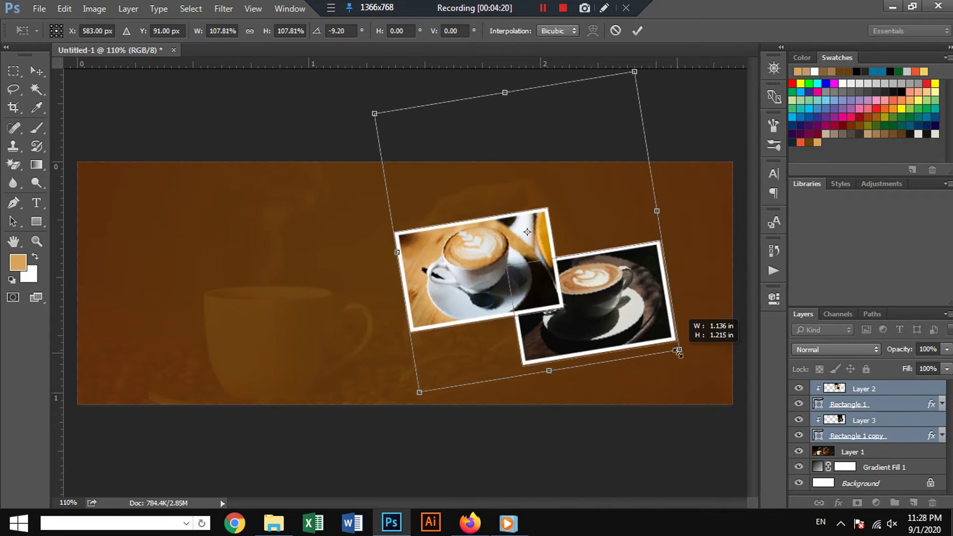
left_click_drag(667, 341, 680, 356)
key("Return")
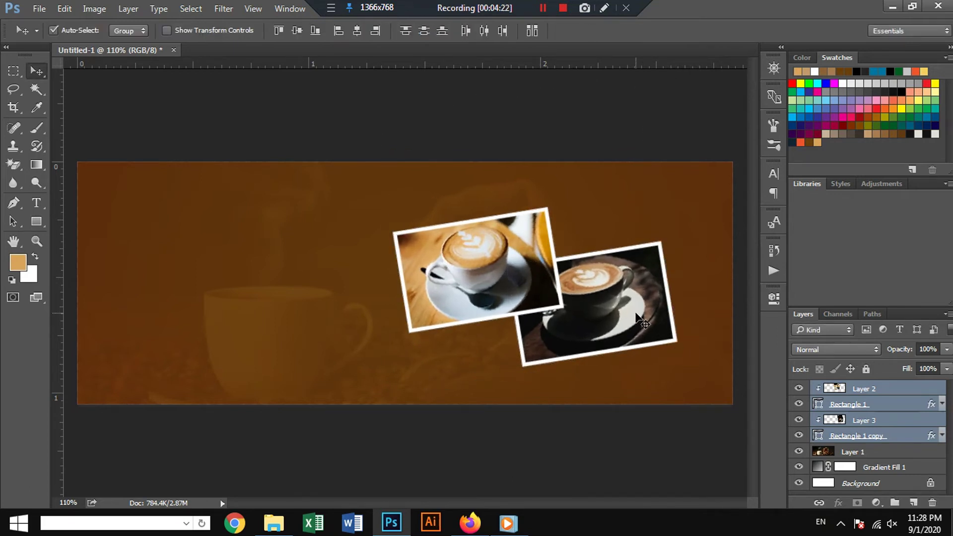
- Move the tilted photo pair into place right of the banner's centre
left_click_drag(635, 312, 652, 313)
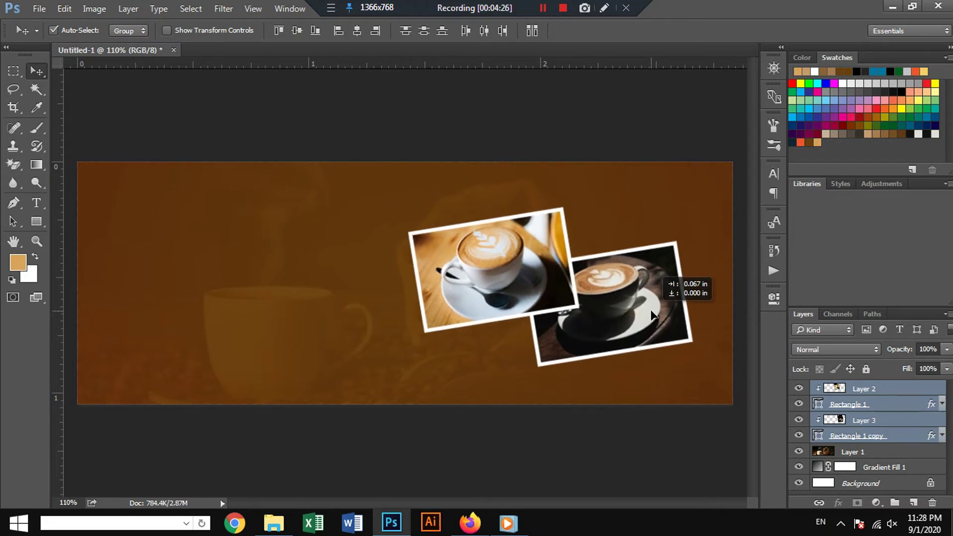
left_click_drag(652, 313, 647, 308)
left_click(600, 130)
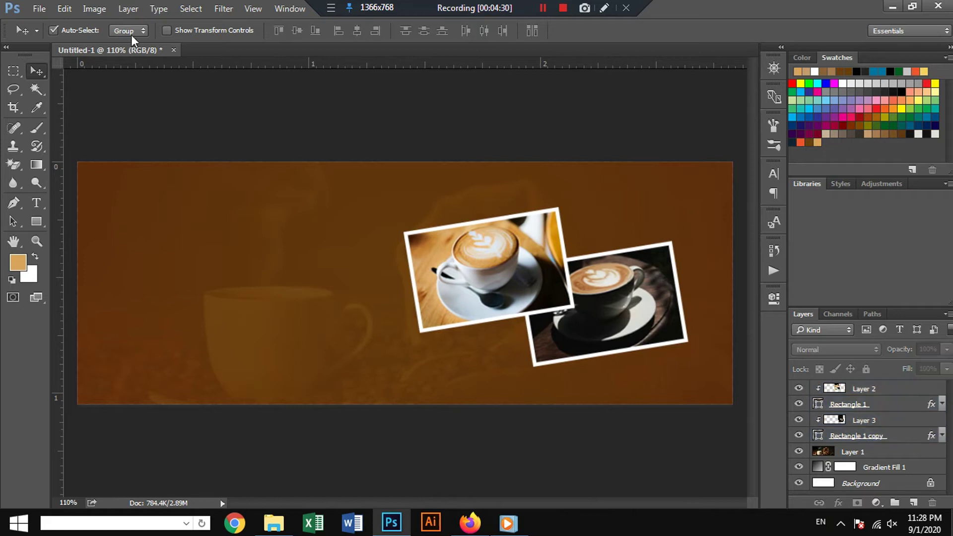
- Open the coffee-bean image file
left_click(42, 9)
left_click(45, 36)
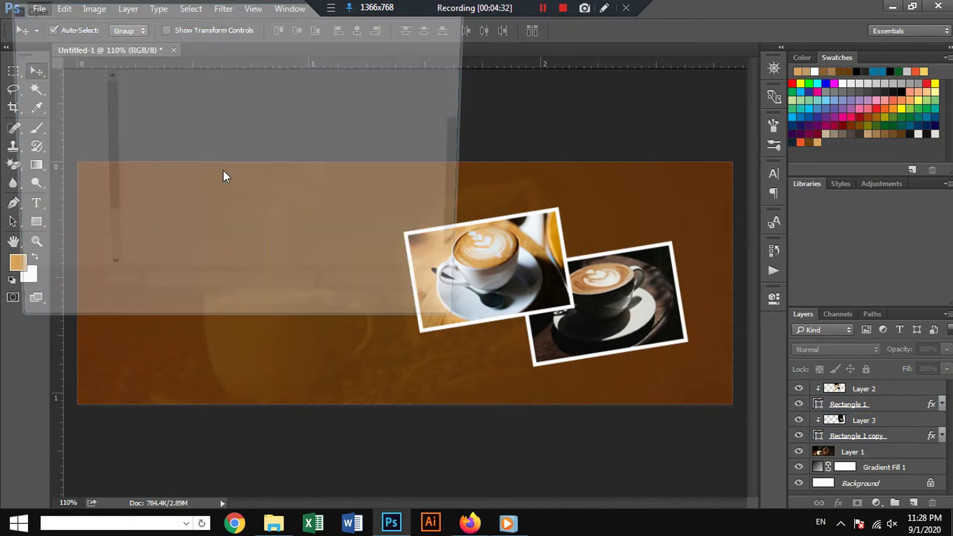
left_click(325, 253)
left_click(354, 315)
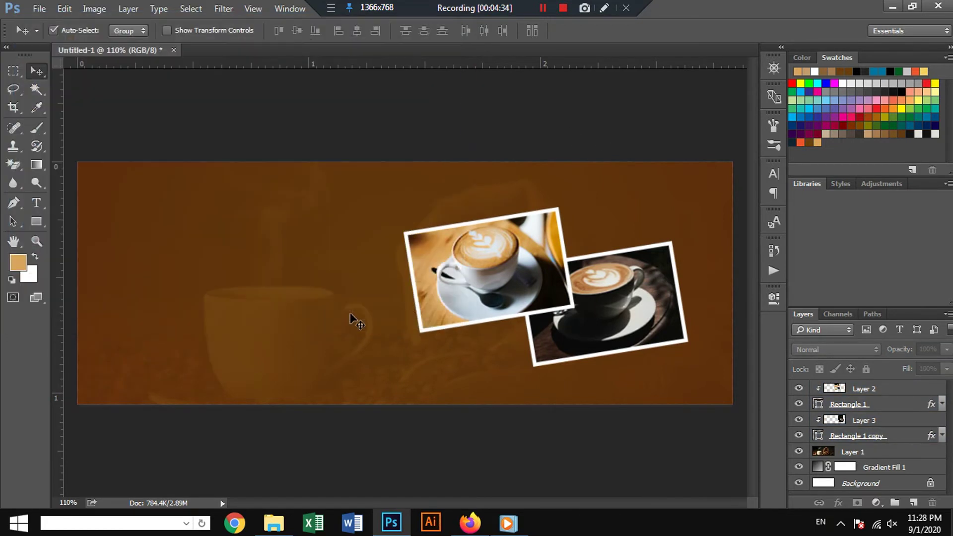
- Cut the coffee beans, close their image without saving, and paste them into the banner
key("ctrl+x")
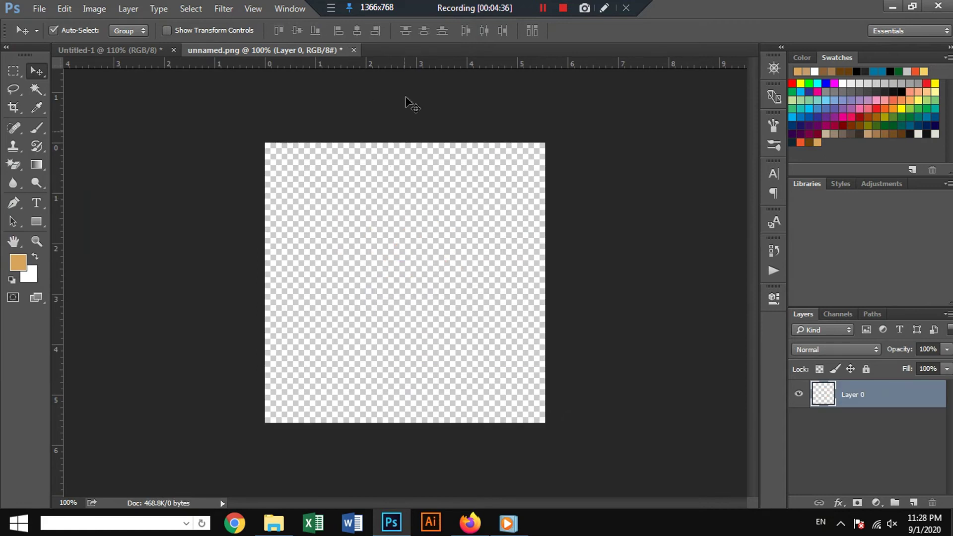
left_click(356, 50)
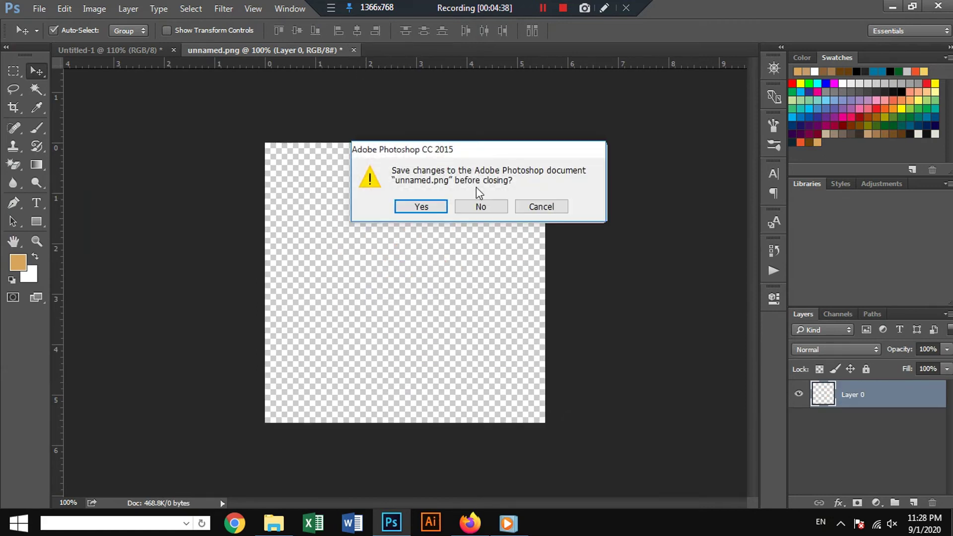
left_click(487, 205)
key("ctrl+v")
- Shrink the coffee beans to about 30% and set them where the two photos meet
key("ctrl+t")
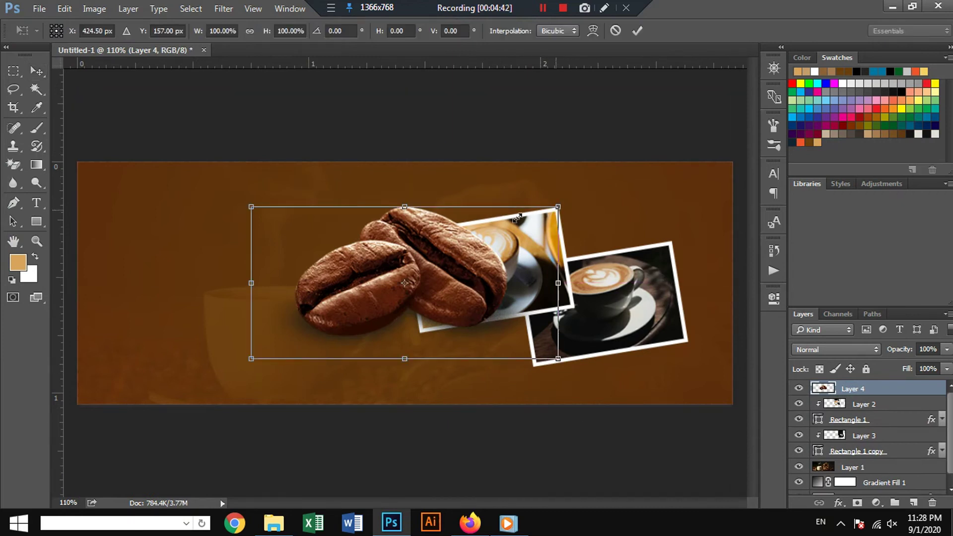
left_click_drag(518, 217, 471, 260)
mouse_move(495, 291)
left_mouse_down()
mouse_move(554, 322)
mouse_move(541, 320)
left_mouse_up()
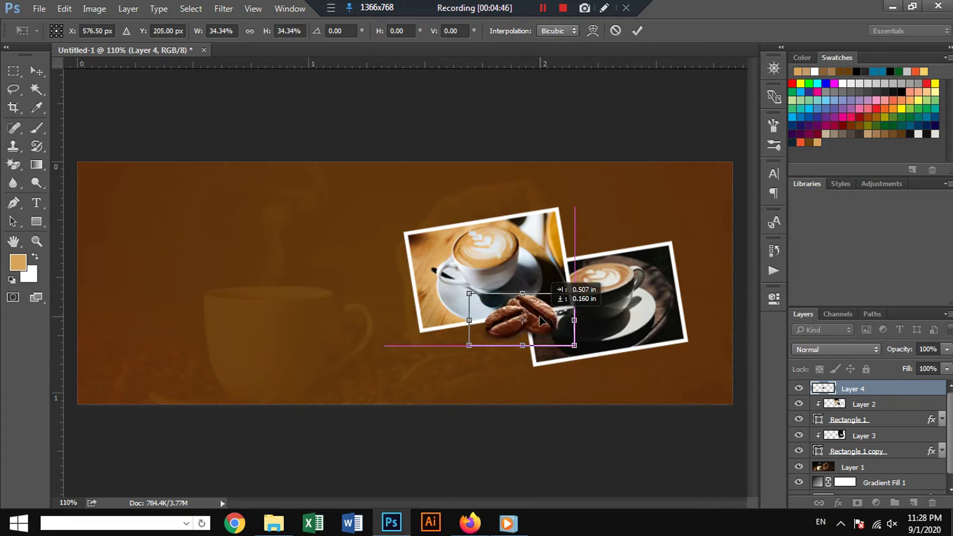
left_click_drag(541, 321, 546, 318)
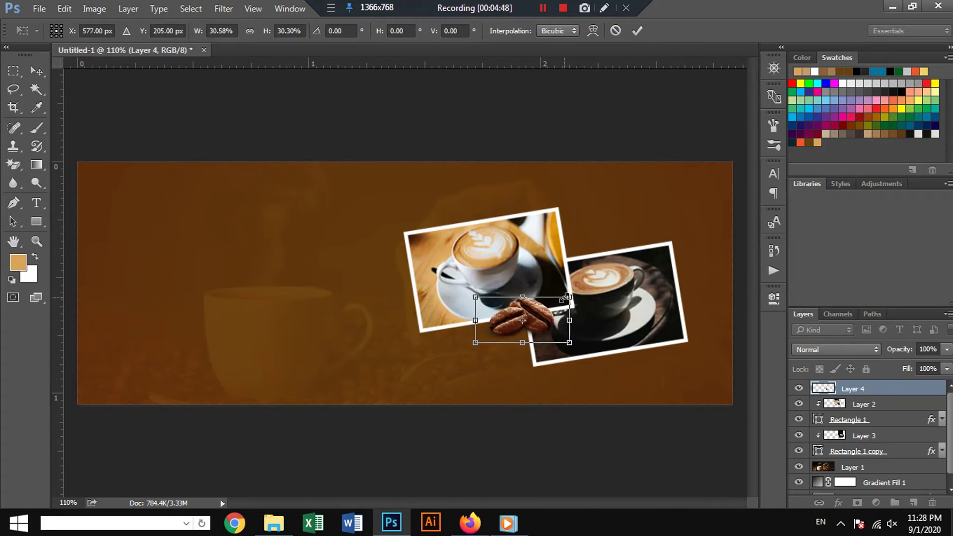
key("Return")
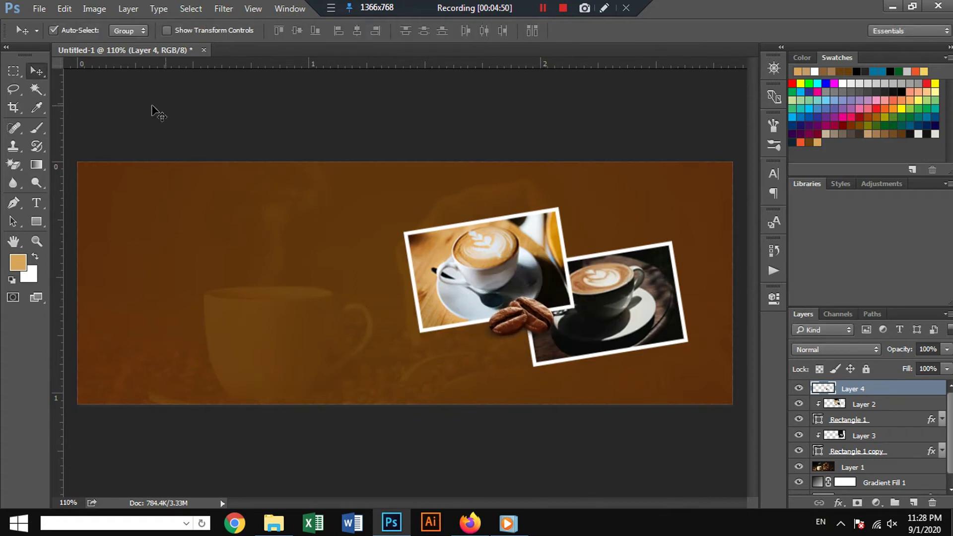
- Add a script headline text line on the banner's left side
left_click(37, 203)
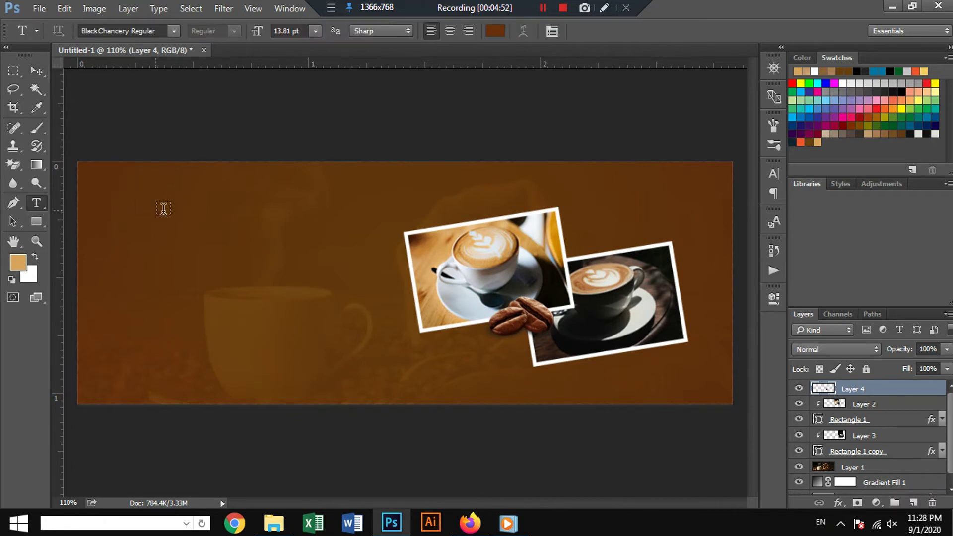
left_click(191, 244)
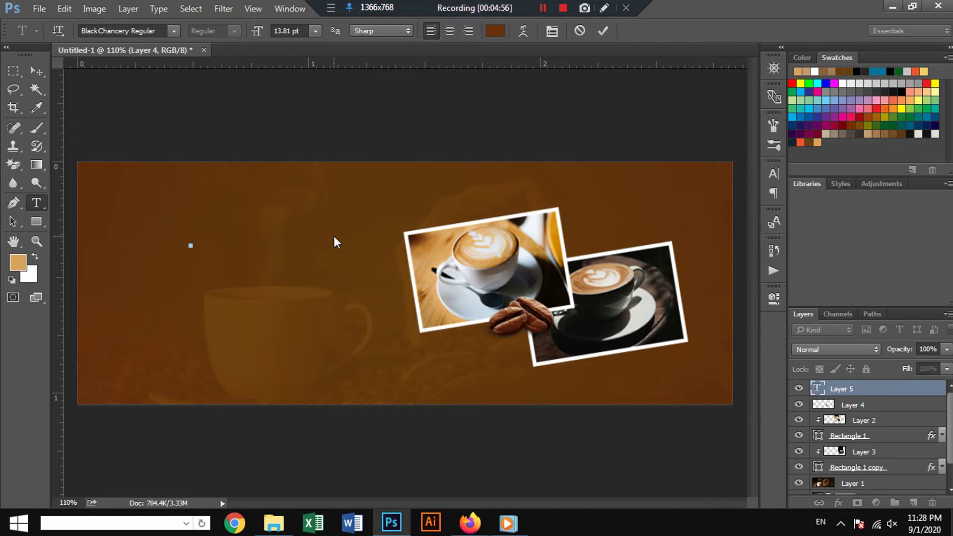
type("C")
key("BackSpace")
left_click(509, 523)
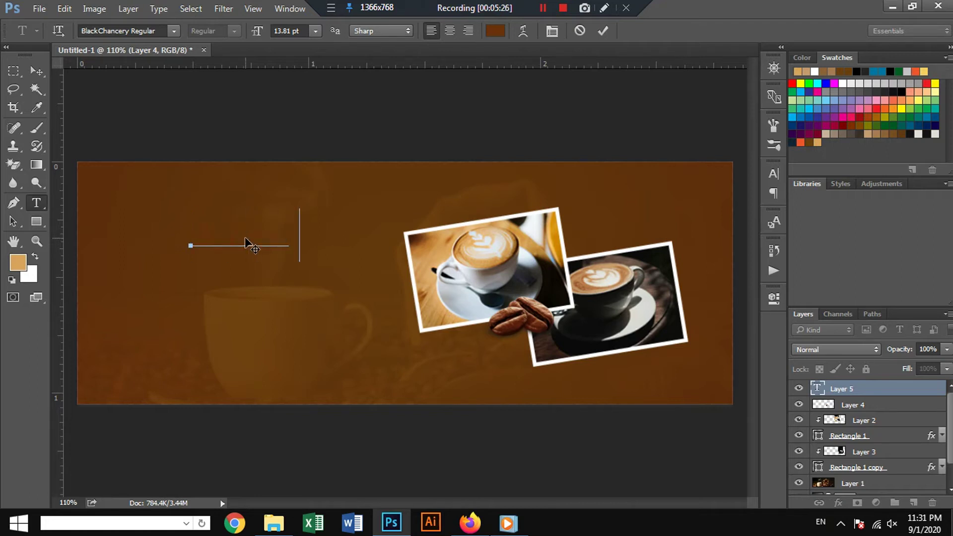
key("BackSpace")
key("BackSpace")
key("BackSpace")
type("ffee")
type(" Sh")
- Make the headline text white (ffffff)
key("ctrl+a")
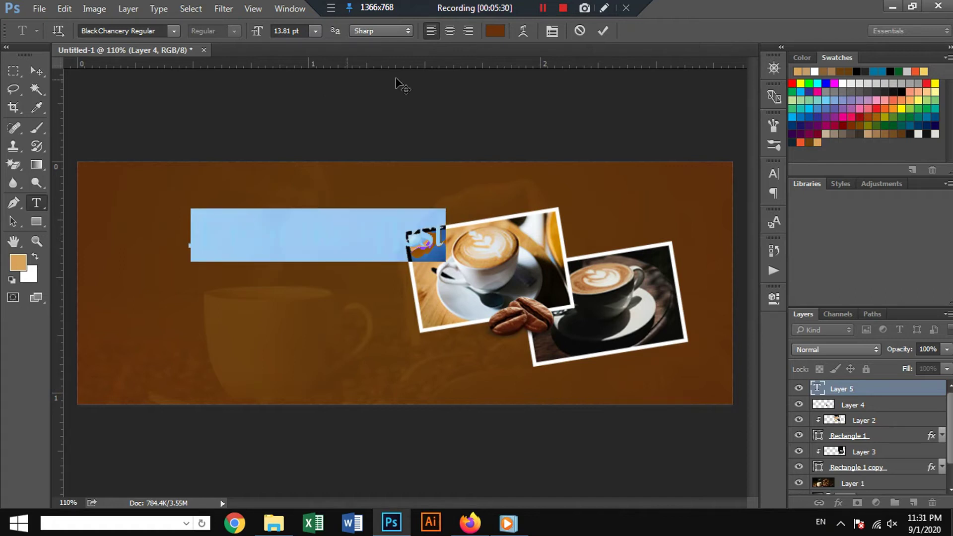
left_click(495, 33)
type("ffffff")
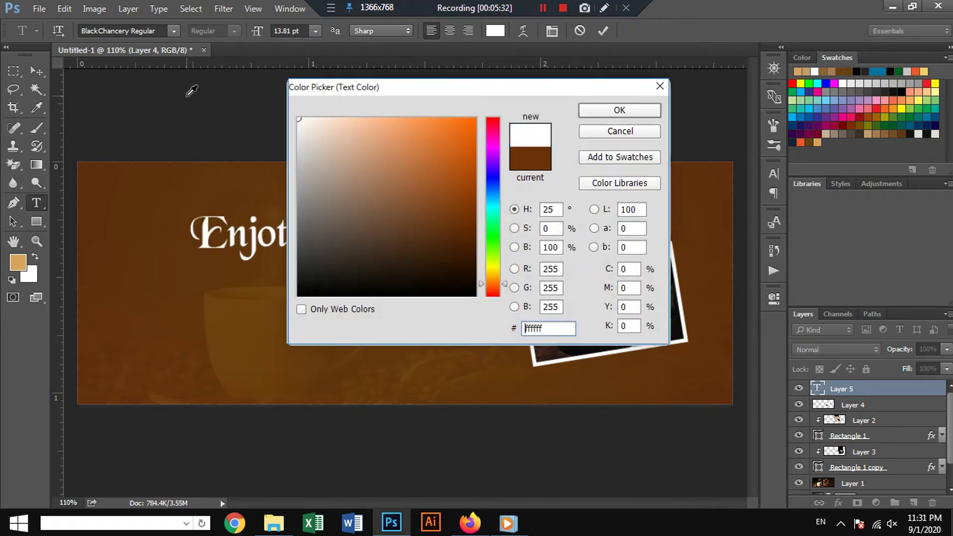
left_click(619, 109)
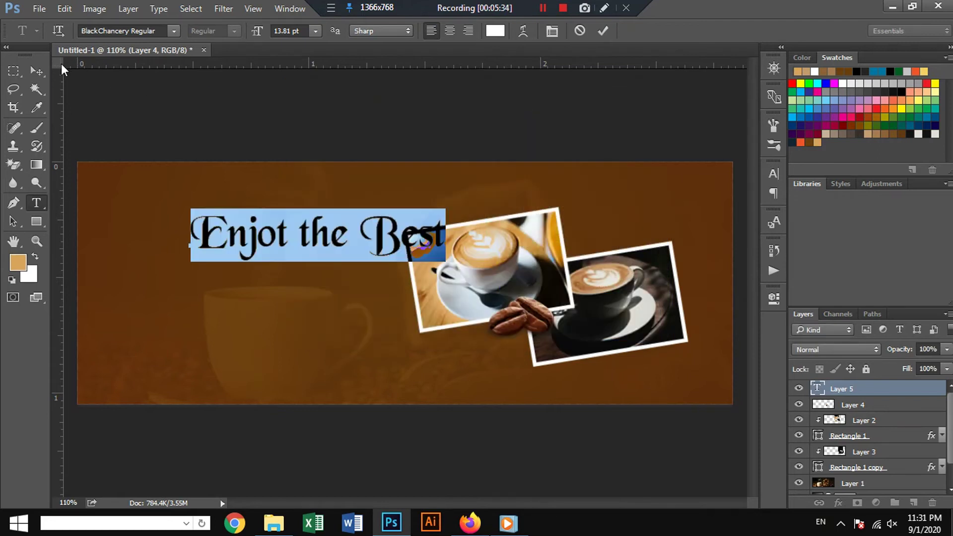
key("ctrl+Return")
- Scale the headline to about 80% and nudge it into the top-left corner
key("ctrl+t")
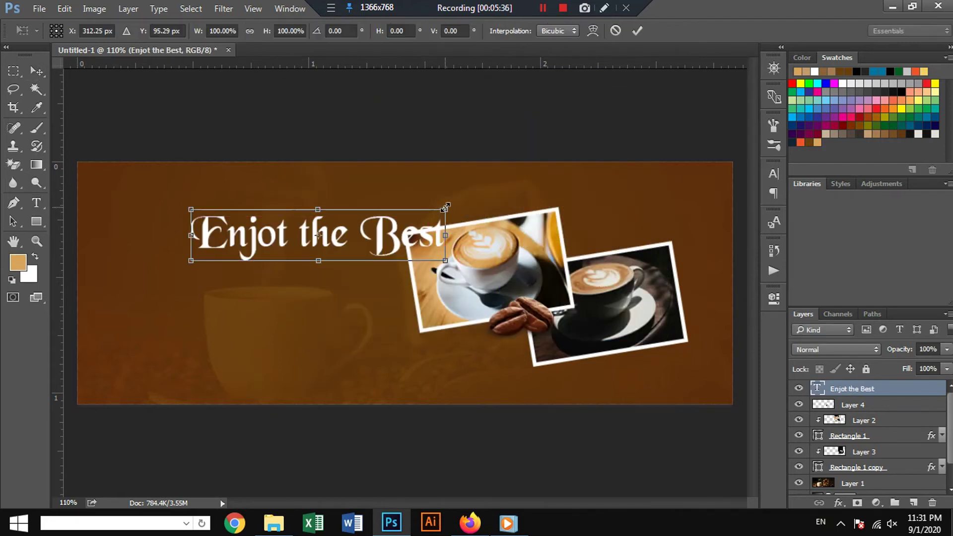
mouse_move(442, 211)
left_mouse_down()
mouse_move(332, 212)
mouse_move(267, 195)
left_mouse_up()
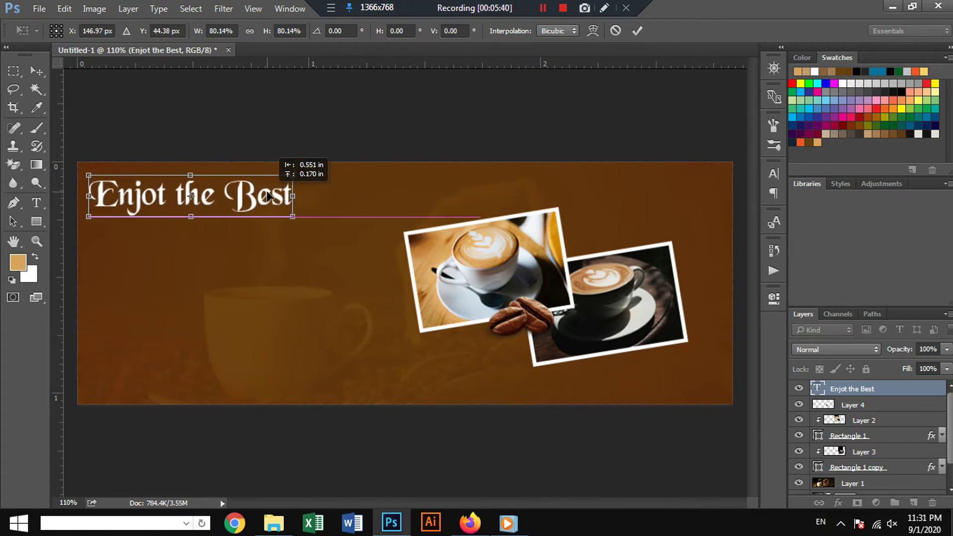
key("Return")
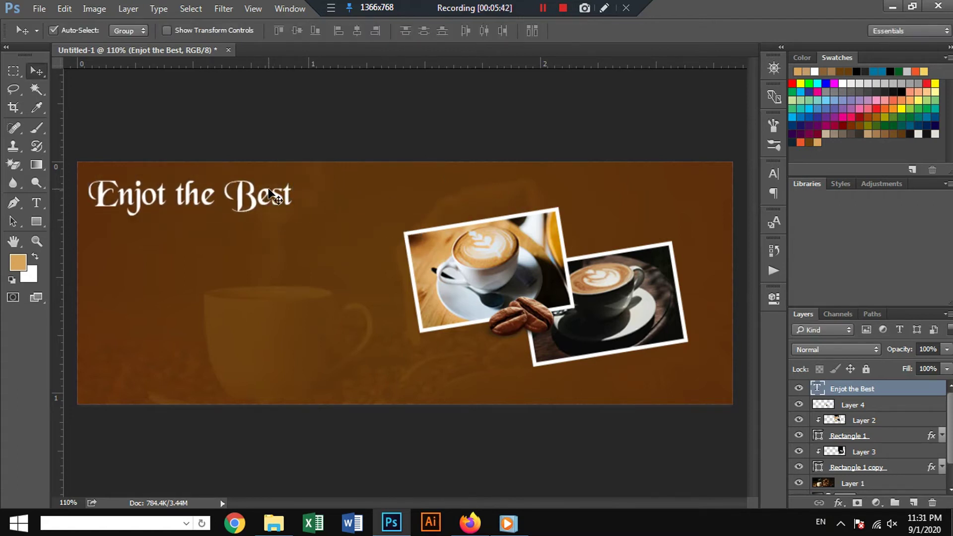
key("Up")
key("Up")
key("Up")
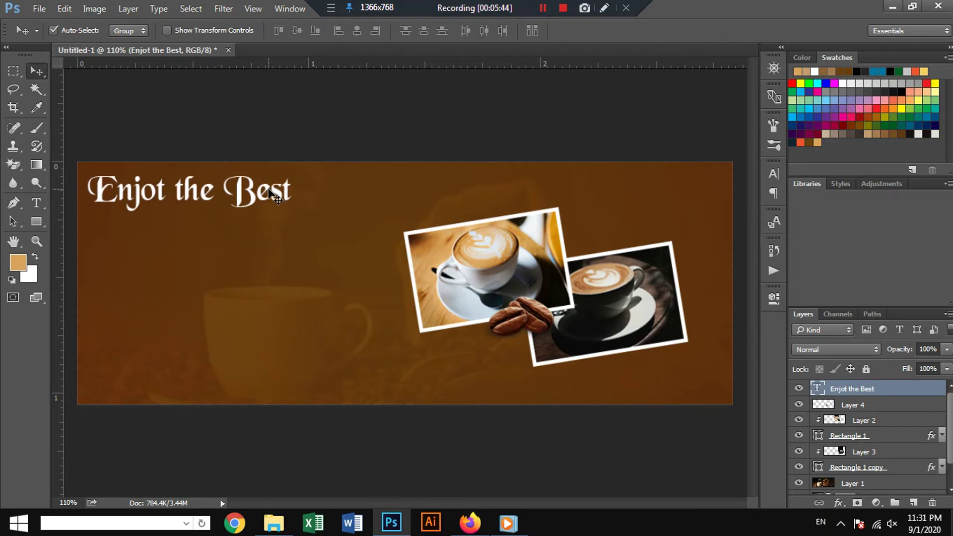
- Duplicate the headline below itself and retype the copy as 'Coffee in the City'
left_click_drag(256, 194, 255, 228)
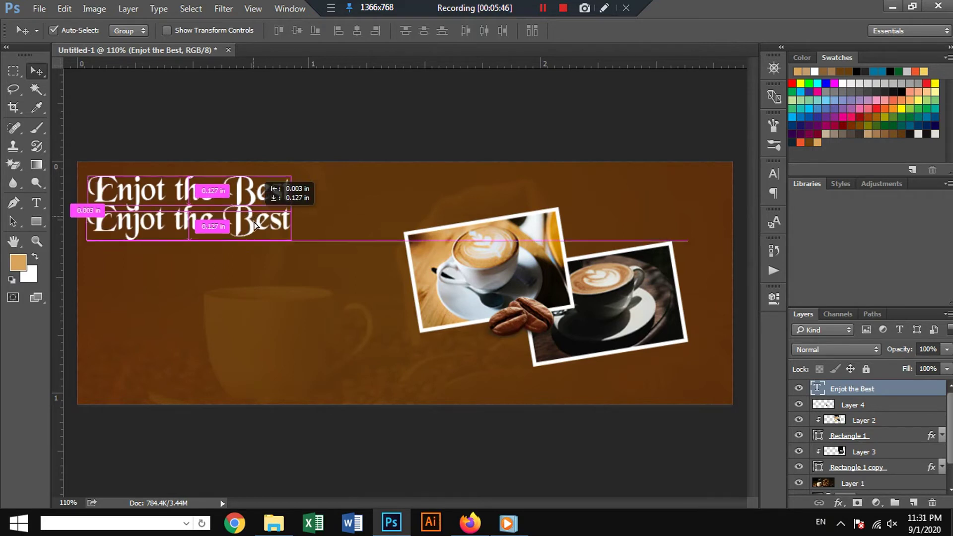
left_click(34, 203)
triple_click(140, 225)
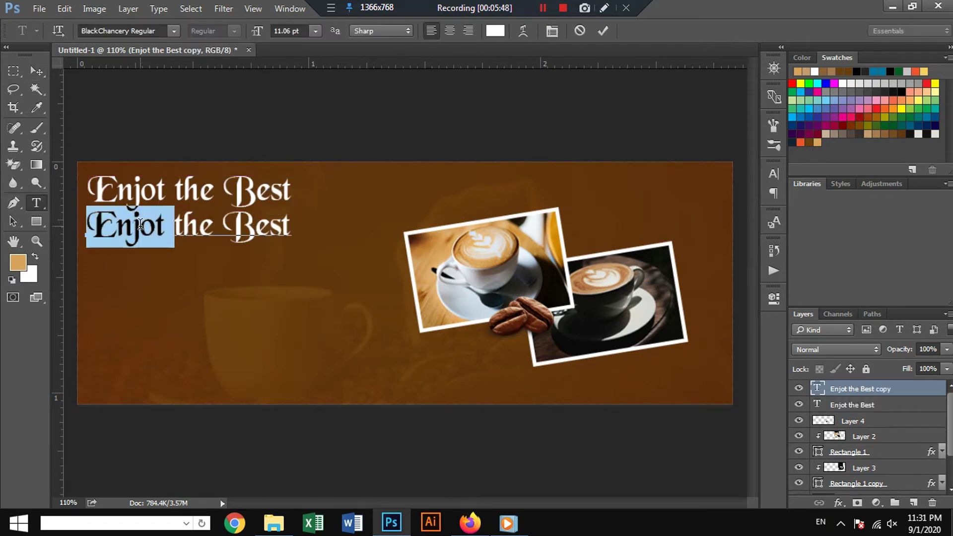
type("C")
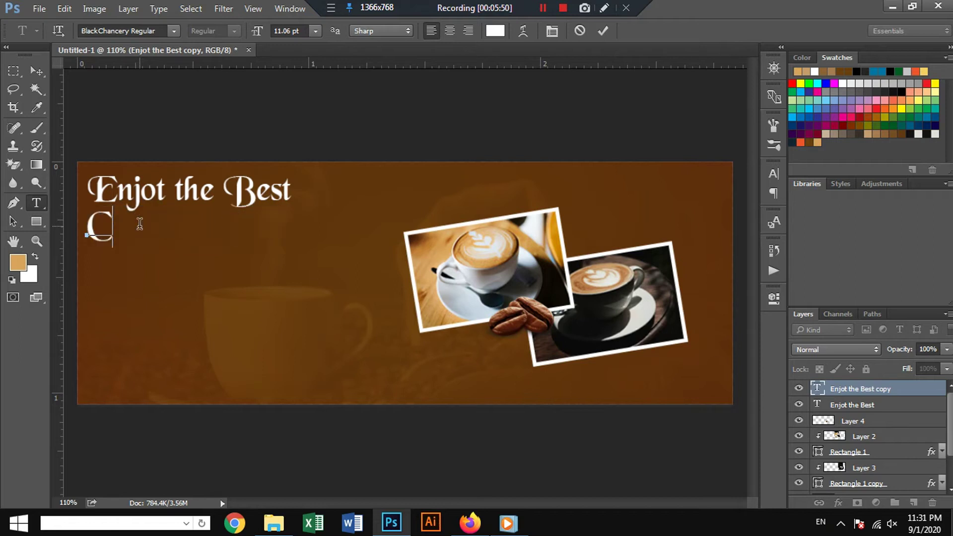
type("offee ")
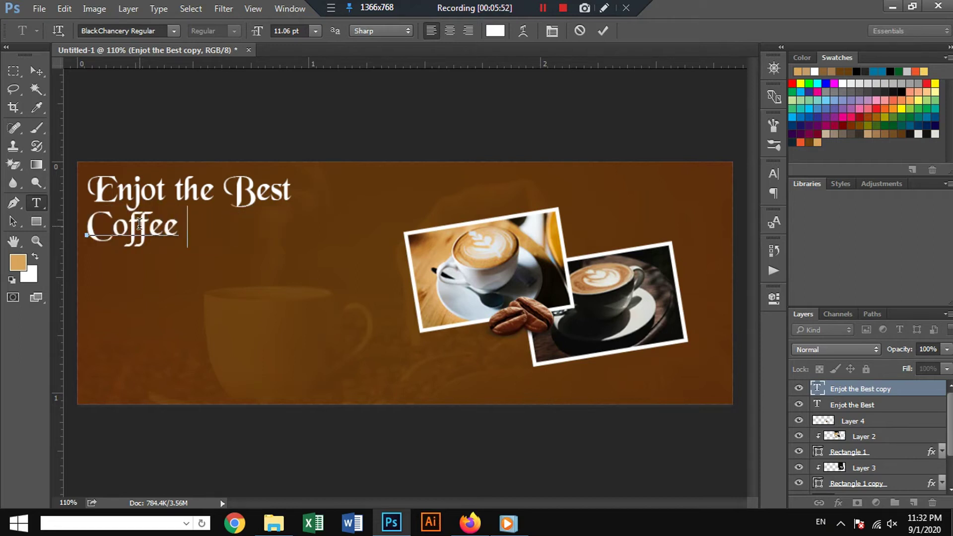
type("in the")
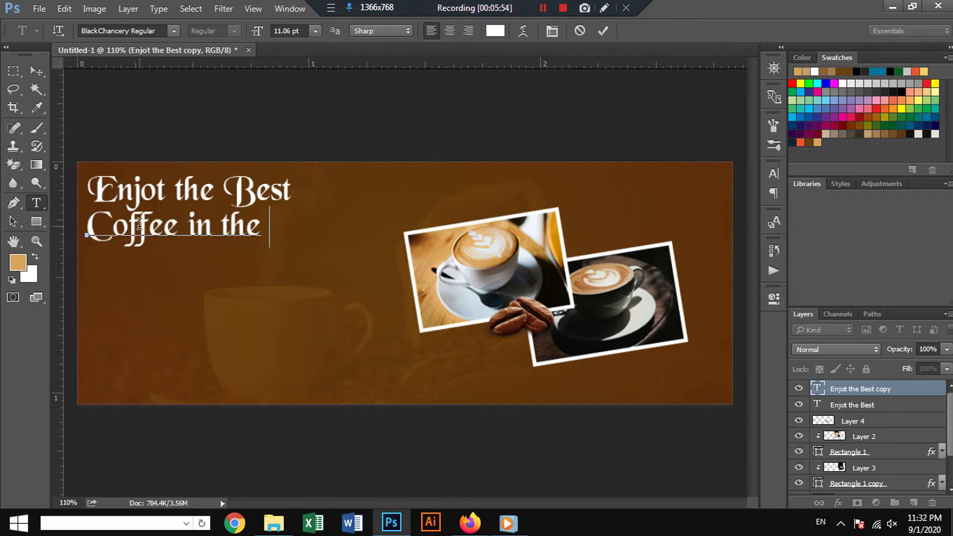
type(" CIty")
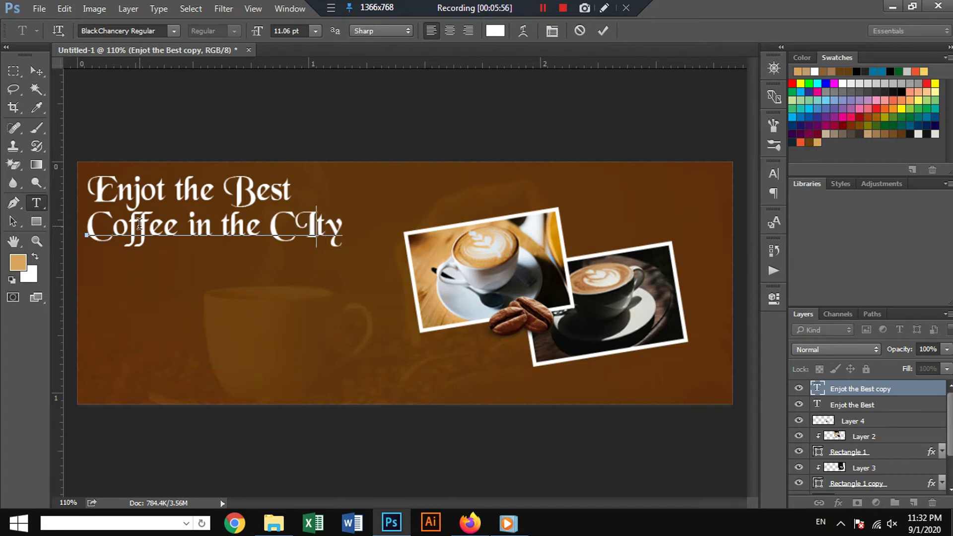
key("Delete")
type("i")
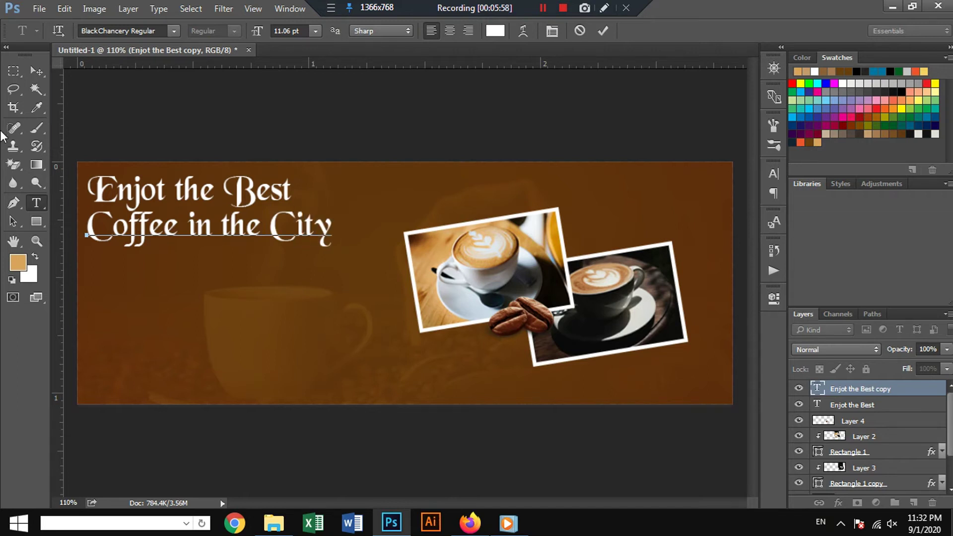
left_click(31, 74)
- Correct 'Enjot' to 'Enjoy' and align 'Coffee in the City' beneath the first line
left_click(37, 202)
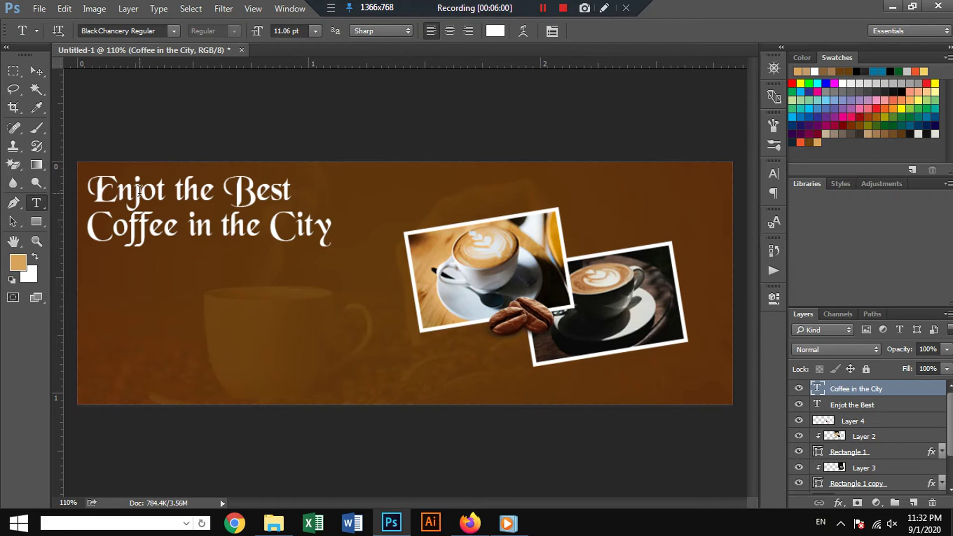
left_click_drag(141, 191, 135, 191)
key("Right")
key("Right")
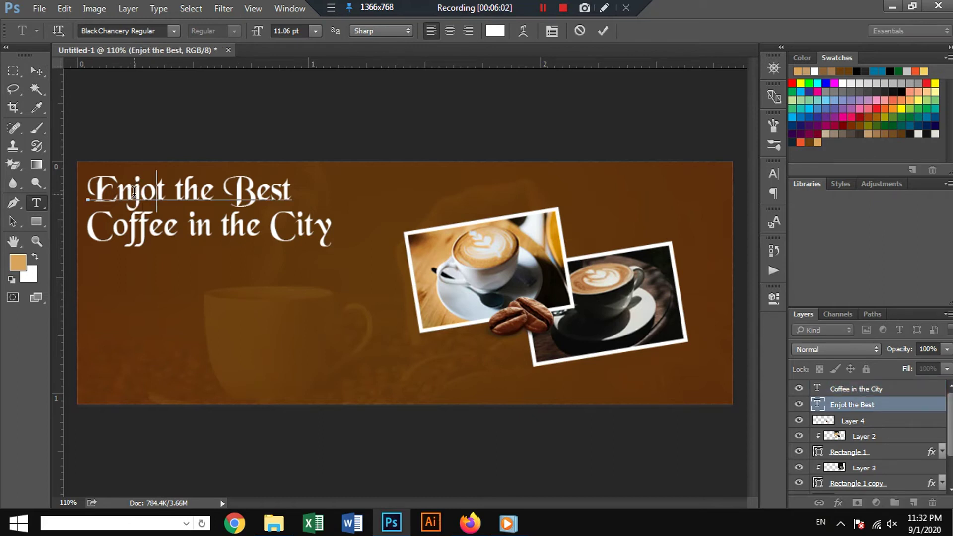
key("Delete")
type("y")
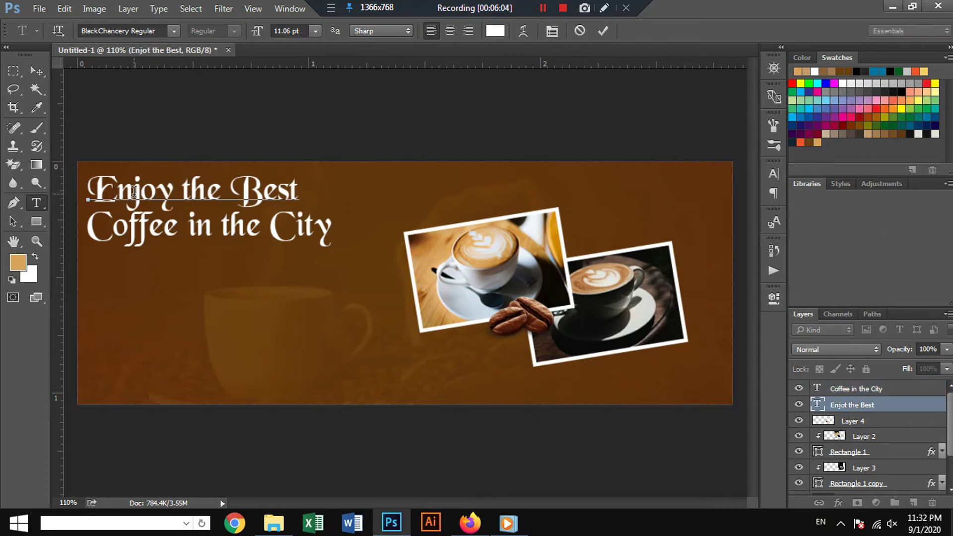
left_click(39, 70)
left_click(241, 233)
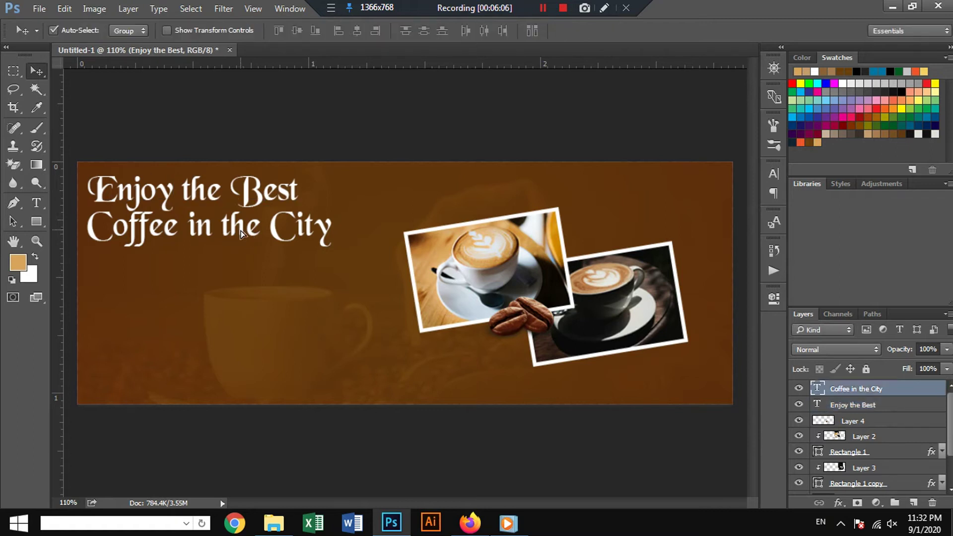
left_click_drag(242, 233, 253, 229)
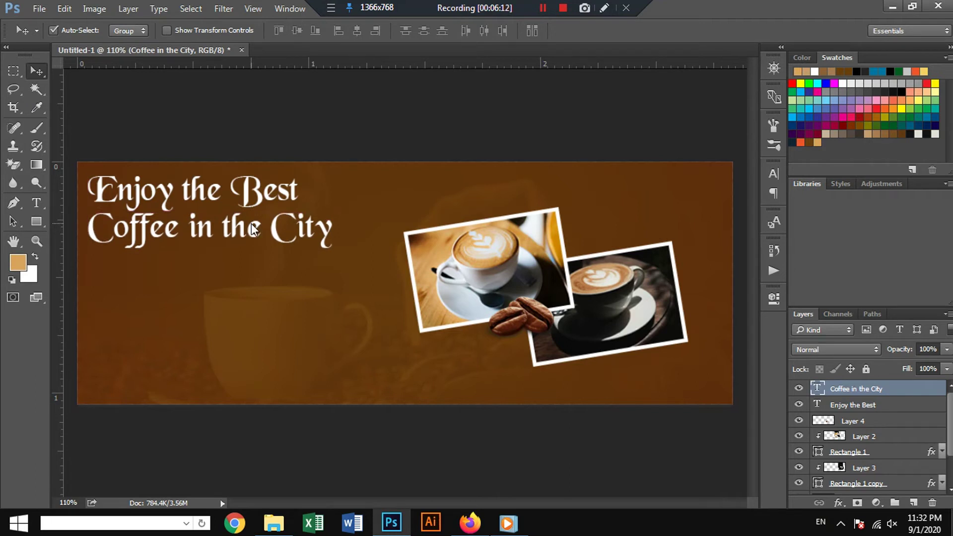
- Colour the word 'Coffee' tan (d8a35a)
left_click(35, 202)
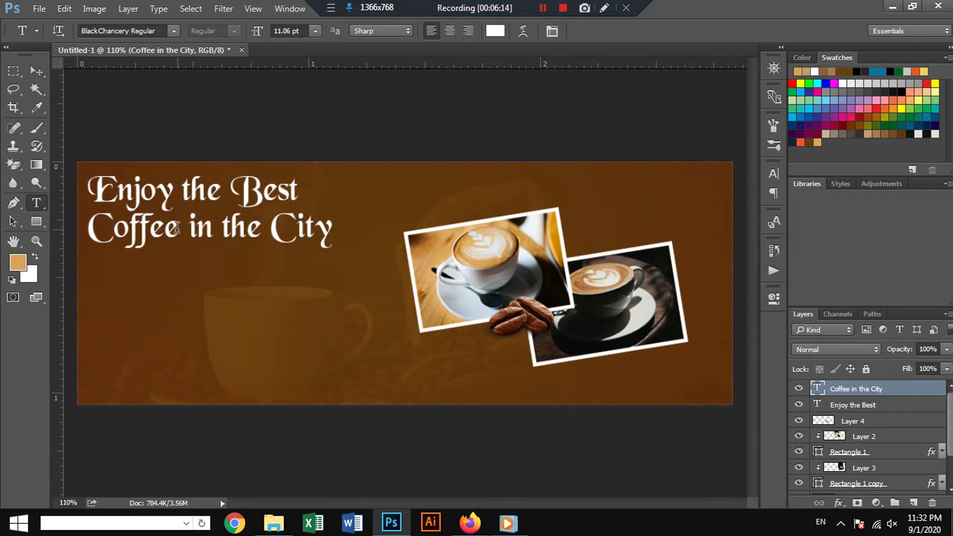
double_click(133, 228)
left_click(495, 31)
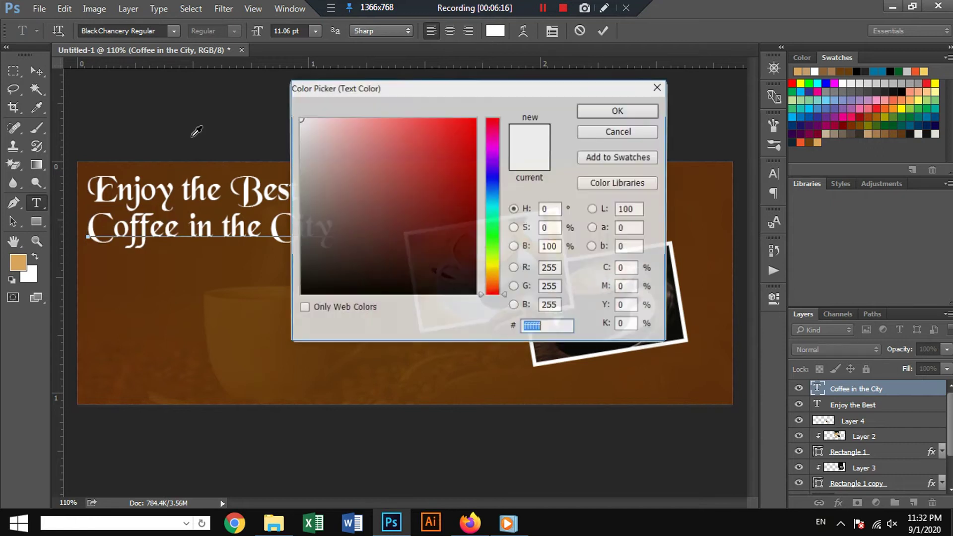
left_click(25, 262)
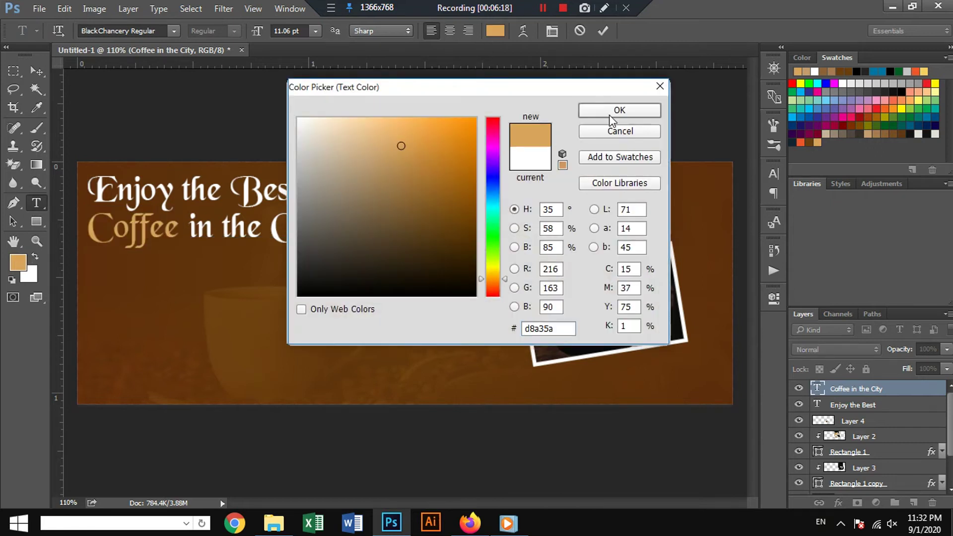
left_click(609, 110)
left_click(36, 71)
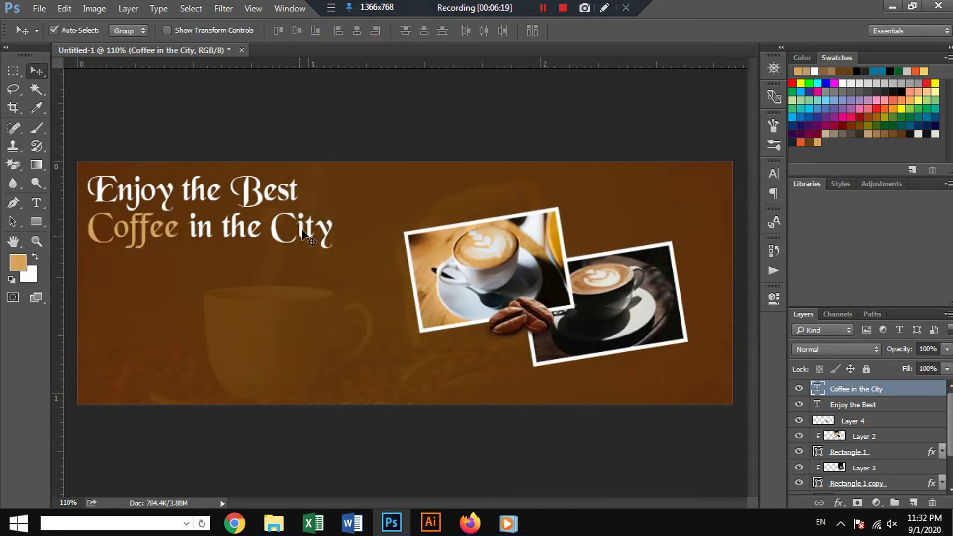
- Scale both headline lines down to about 90% and shift them up-left
left_click(278, 194, "shift")
key("ctrl+t")
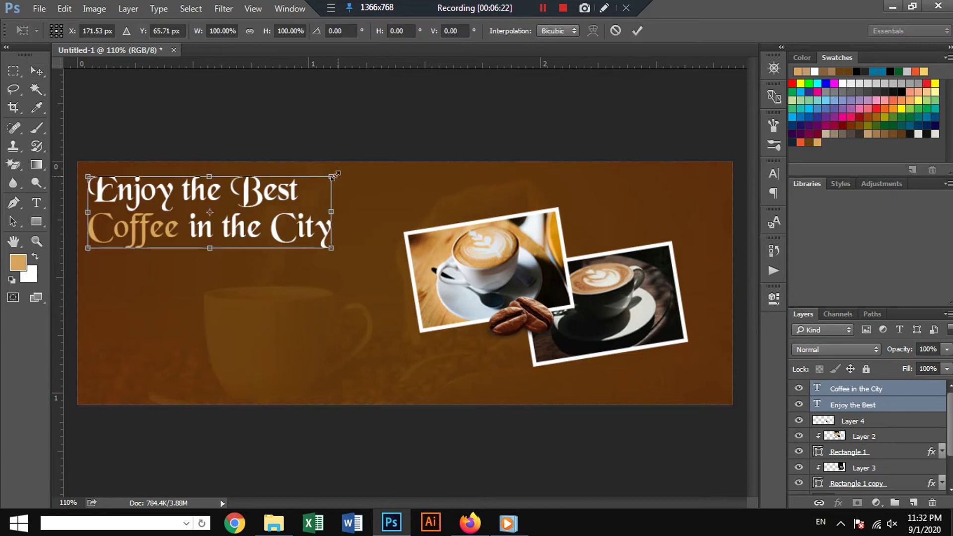
left_click_drag(336, 174, 319, 180)
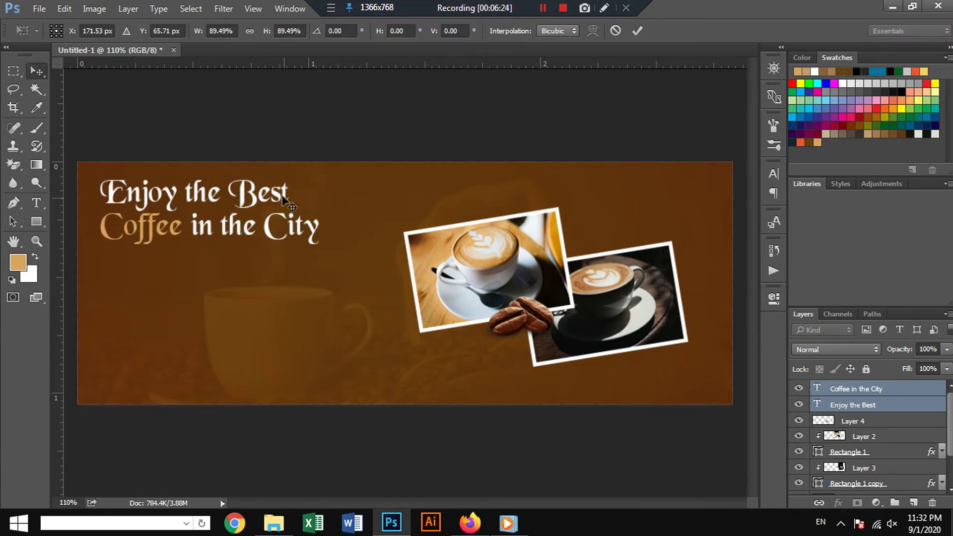
key("Return")
left_click_drag(243, 193, 231, 188)
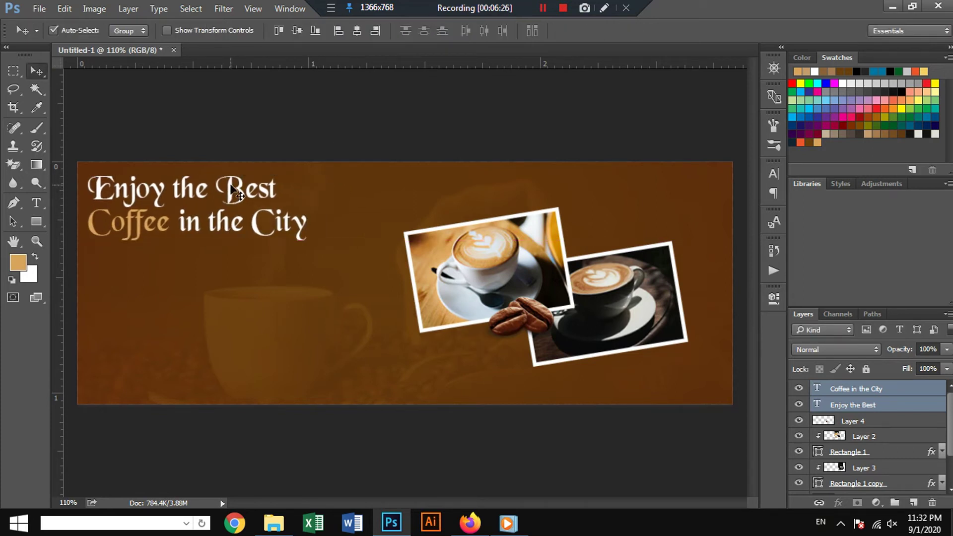
- Draw an upright rectangle at the banner's lower left
left_click(308, 132)
left_click(38, 222)
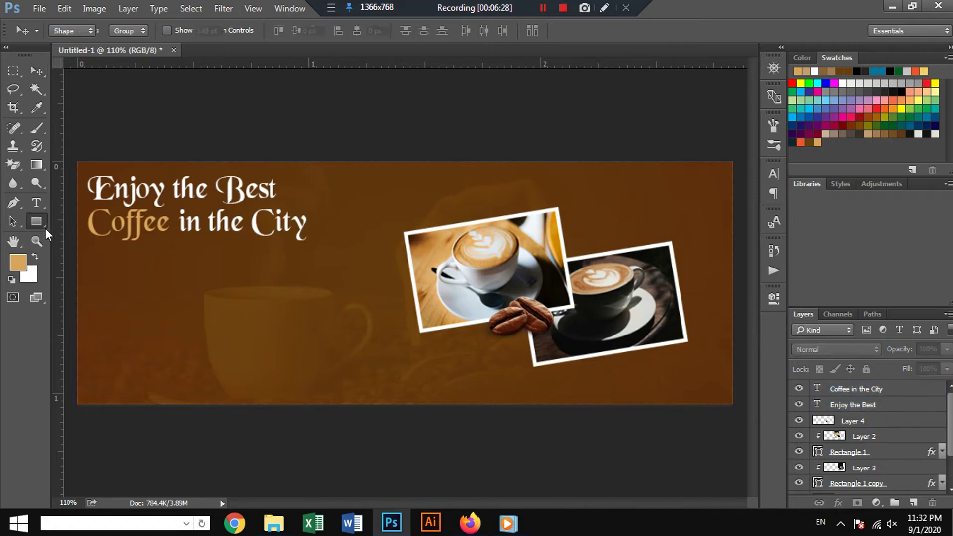
left_click_drag(231, 282, 319, 405)
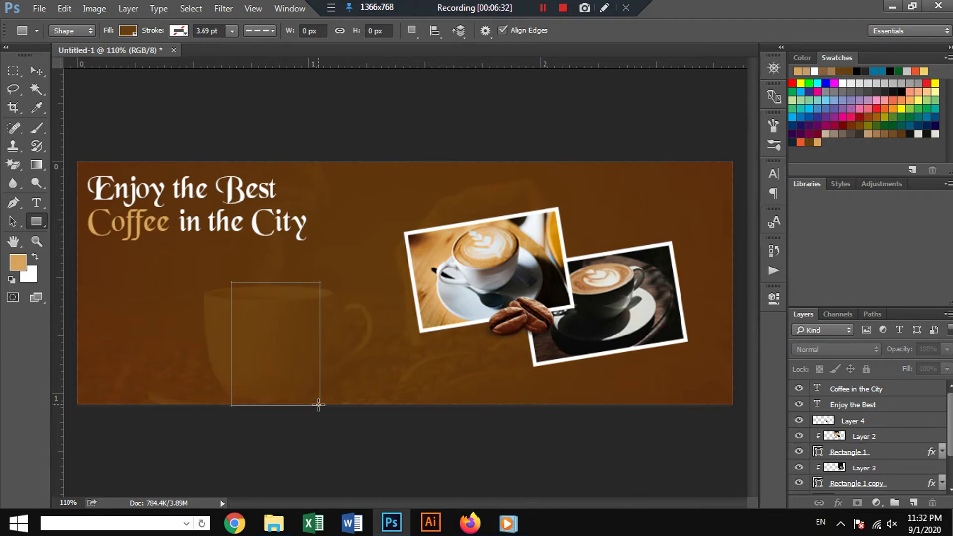
- Fill Rectangle 2 with the light tan colour
left_click(576, 341)
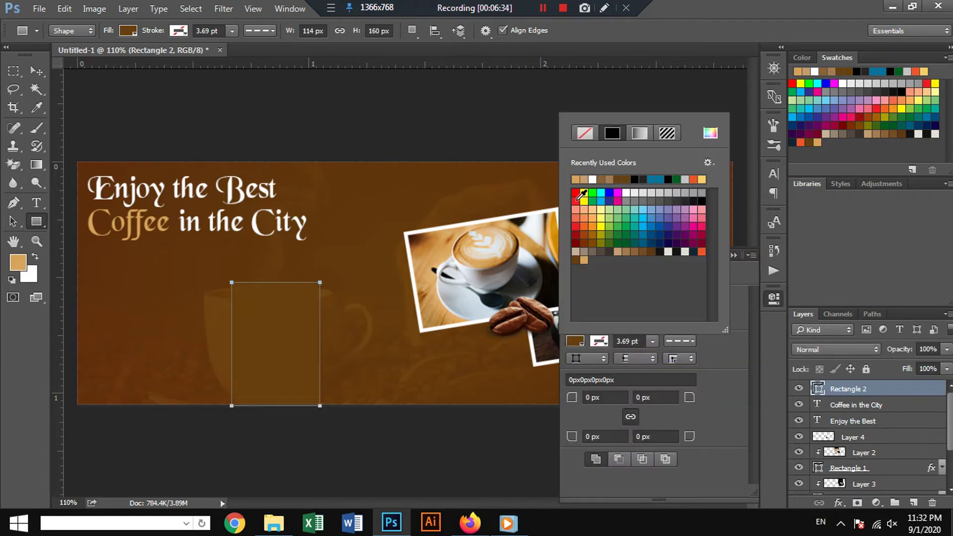
left_click(18, 263)
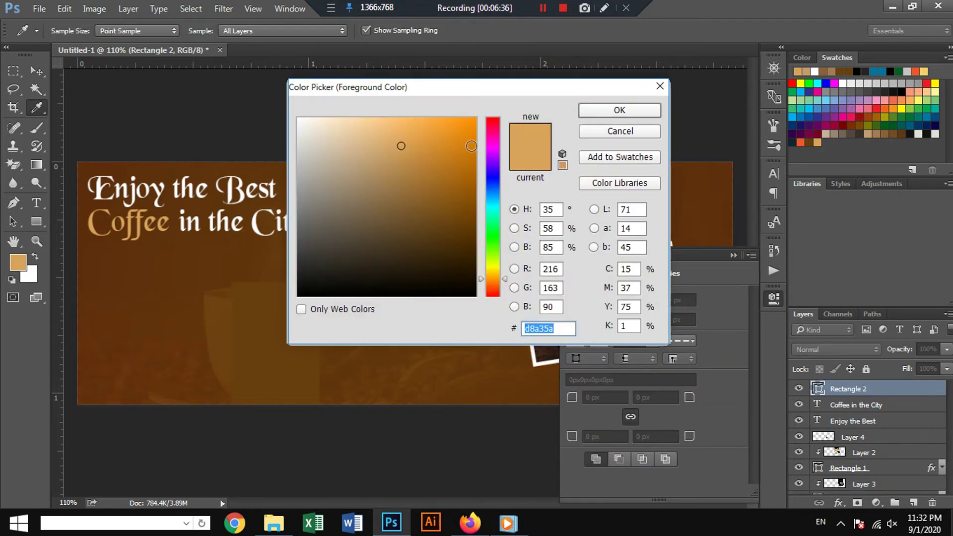
left_click(618, 111)
left_click(576, 340)
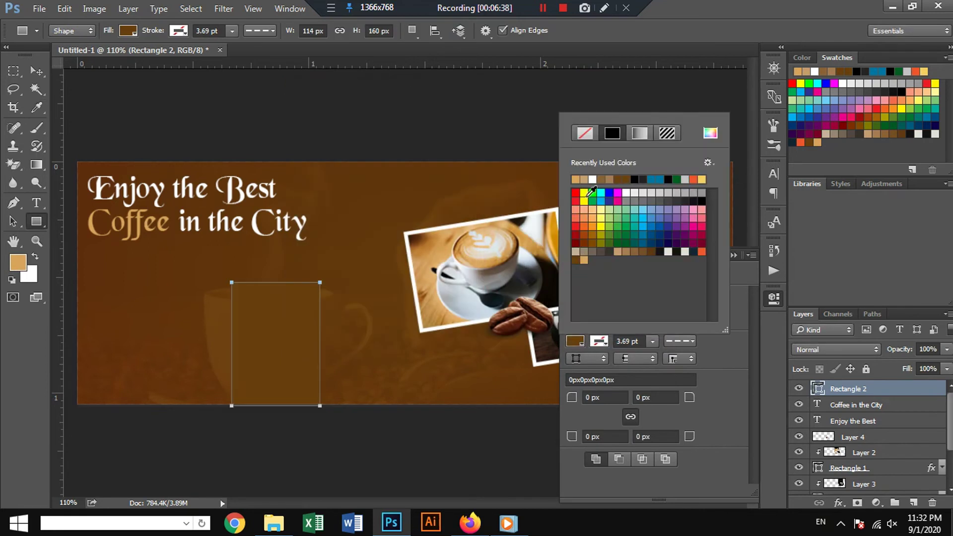
left_click(574, 179)
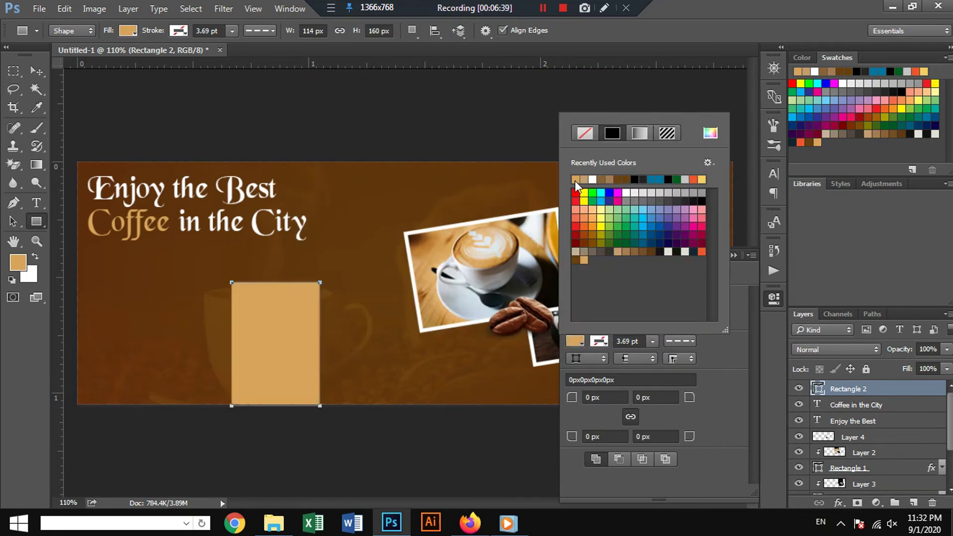
left_click(733, 255)
left_click(37, 71)
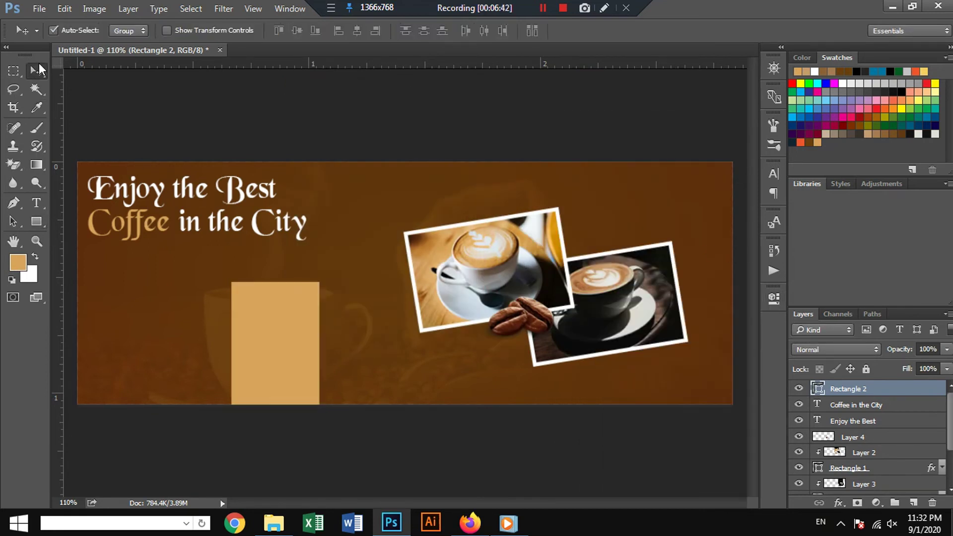
- Switch keyboard input to English, leaving the tan rectangle unchanged
key("ctrl+t")
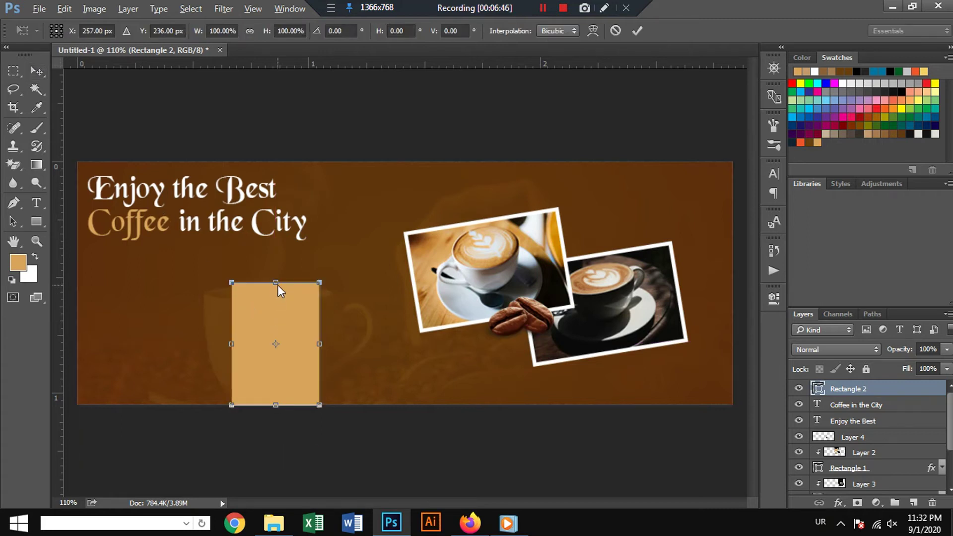
key("alt+shift")
key("alt+shift")
key("Return")
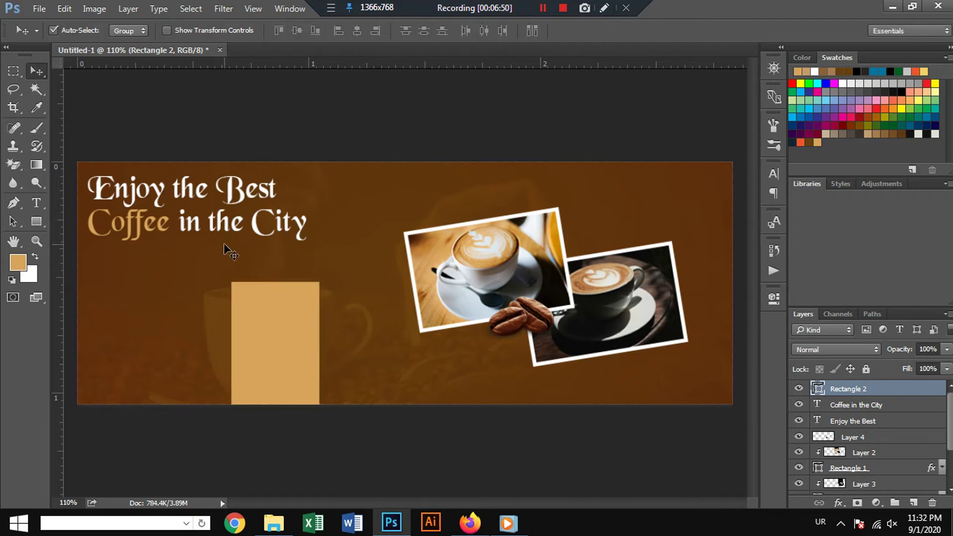
key("ctrl+t")
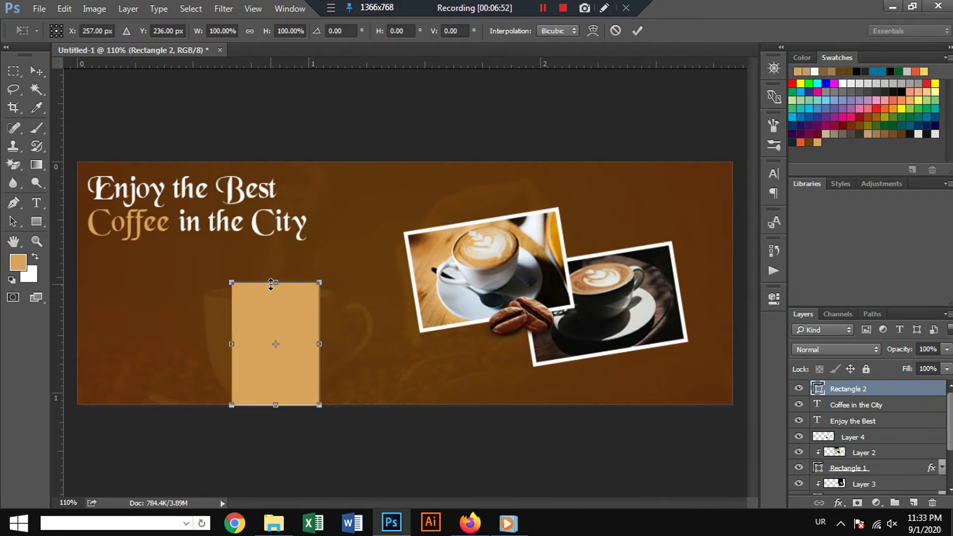
key("alt+shift")
key("Return")
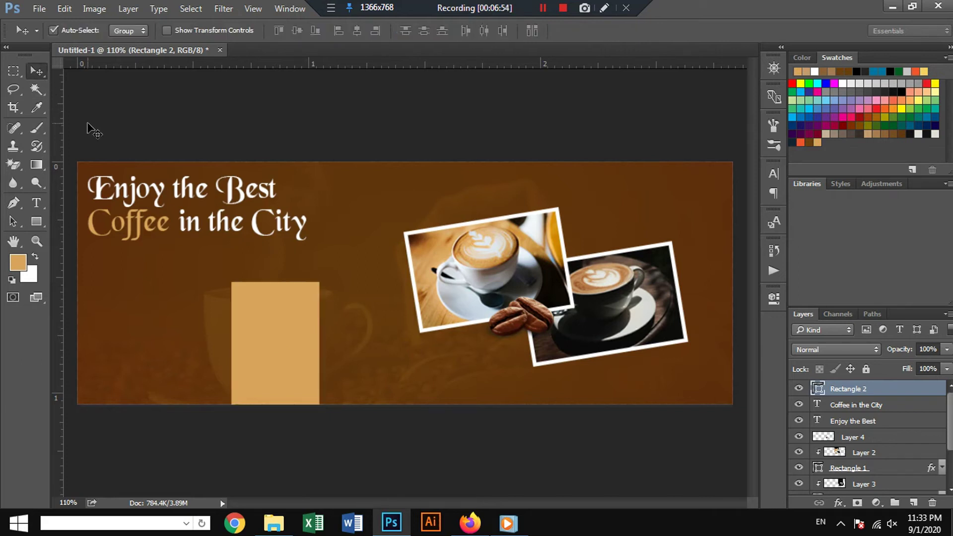
- Skew the rectangle's top edge right into a parallelogram and shift it slightly left
key("ctrl+t")
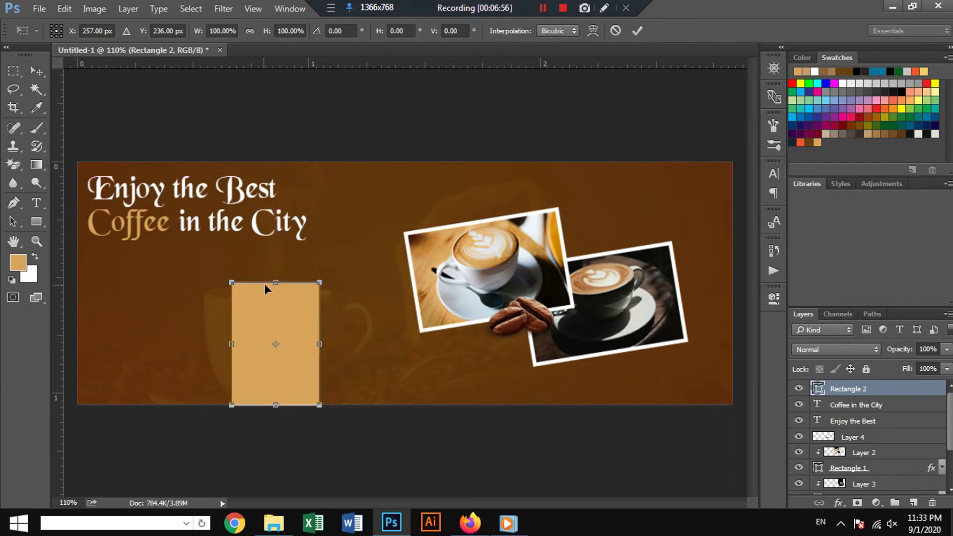
left_click_drag(278, 284, 309, 290)
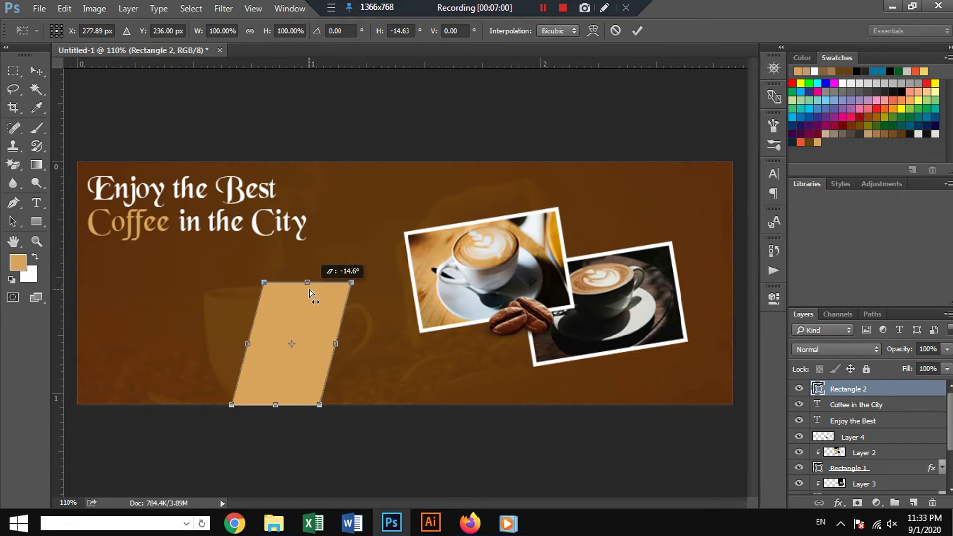
key("Return")
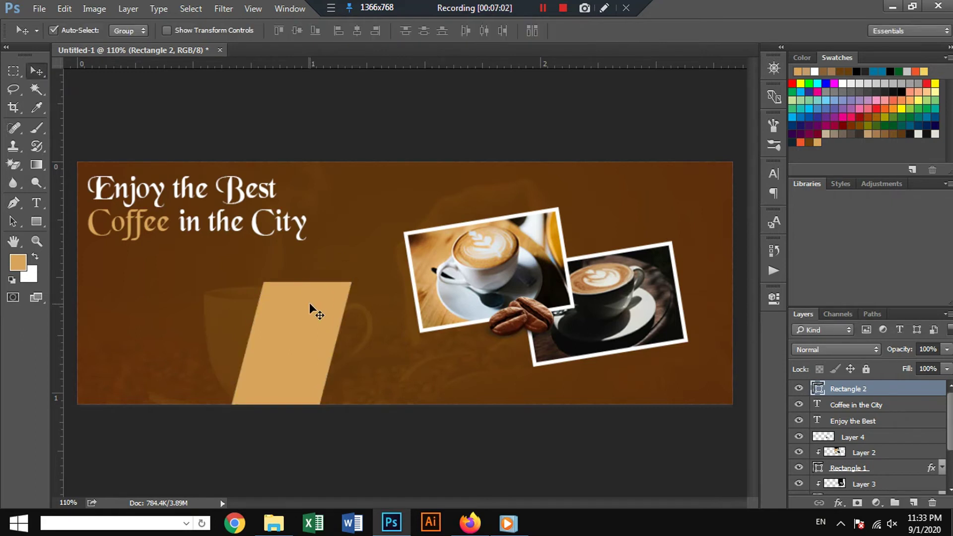
left_click_drag(309, 303, 296, 308)
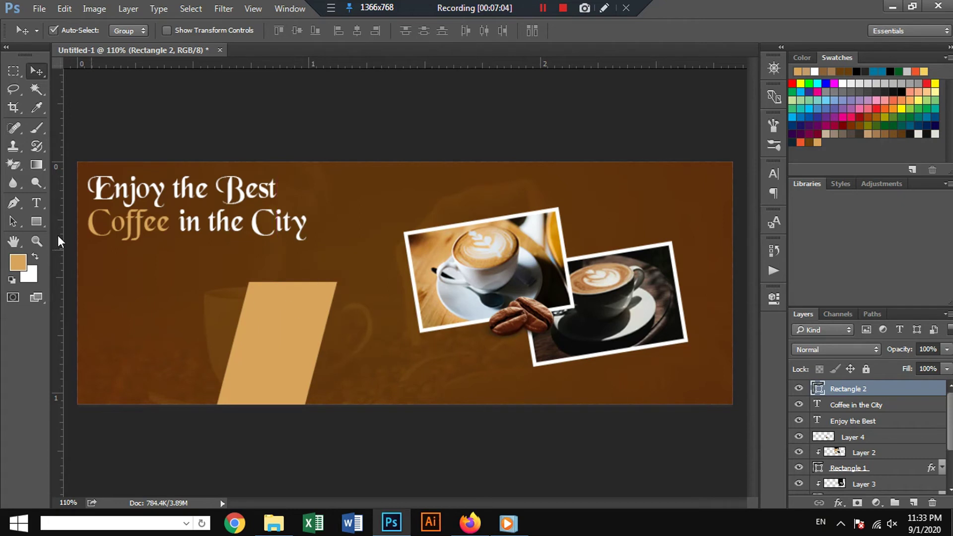
- Draw Rectangle 3 beside the first shape, skew its top right, and shrink it slightly
key("u")
left_click_drag(316, 251, 469, 315)
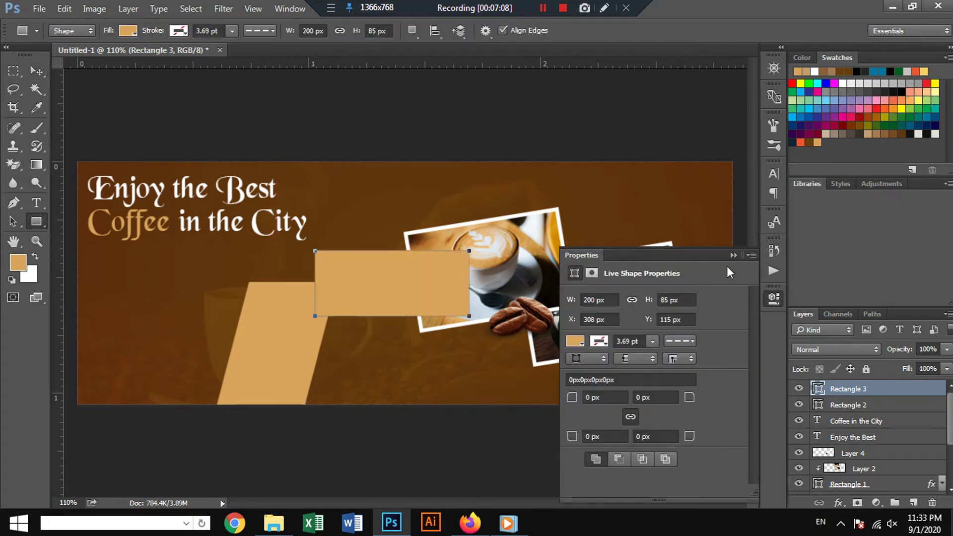
left_click(36, 68)
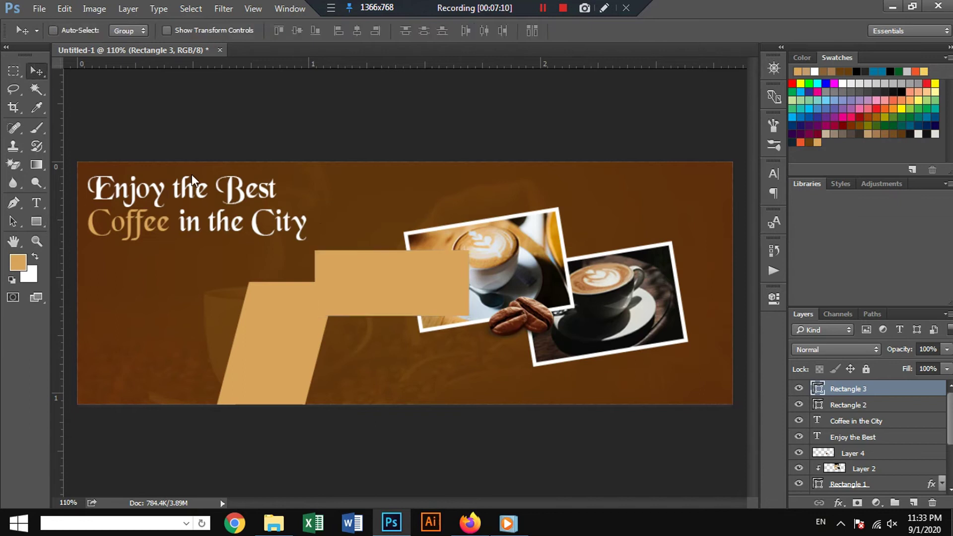
key("ctrl+t")
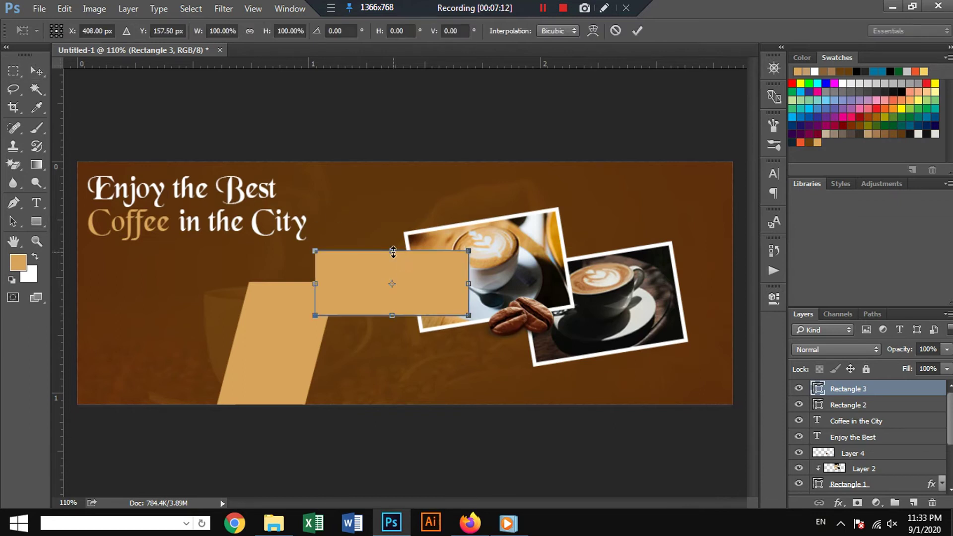
mouse_move(392, 252)
left_mouse_down()
mouse_move(426, 255)
mouse_move(364, 323)
left_mouse_up()
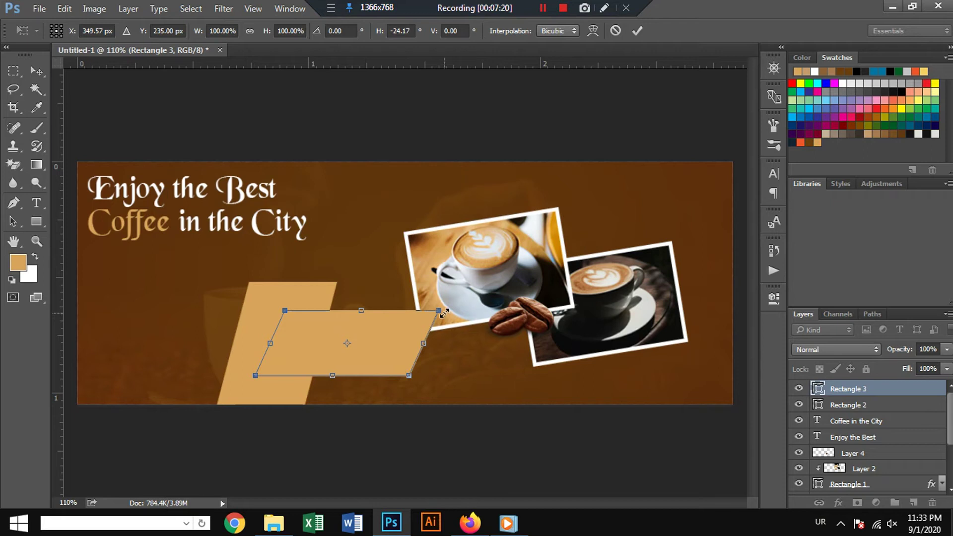
left_click_drag(444, 308, 347, 340)
key("Return")
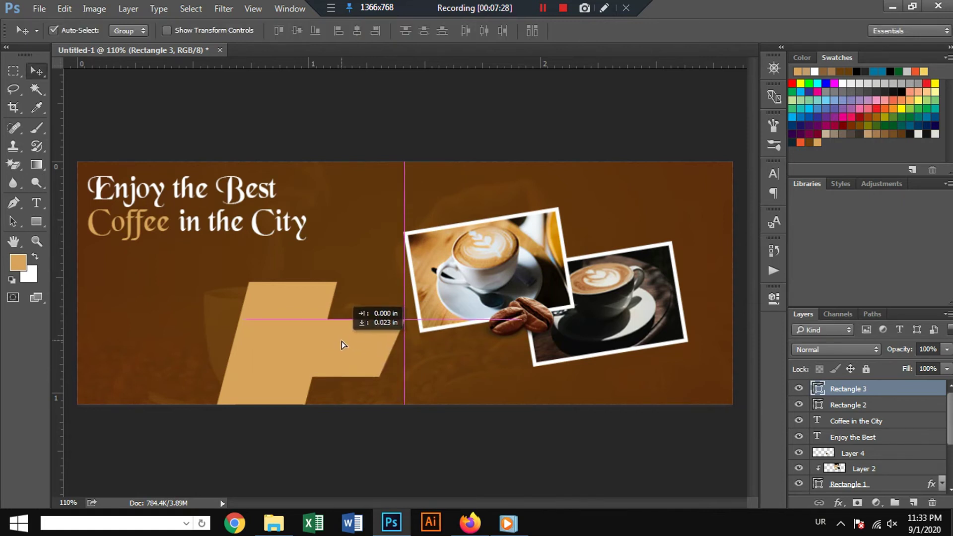
- Add a drop shadow to Rectangle 2 and copy it onto Rectangle 3
left_click(933, 406)
double_click(934, 406)
left_click(290, 324)
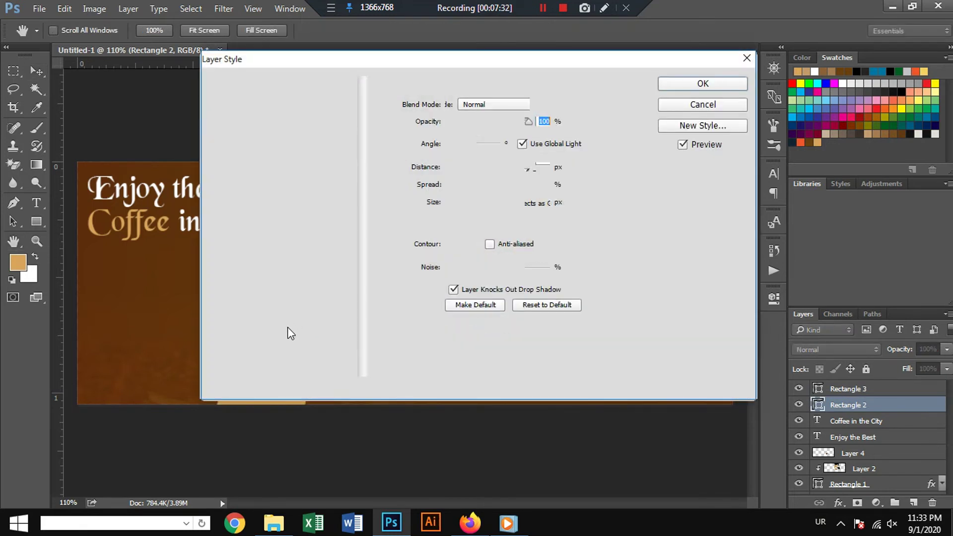
left_click(695, 84)
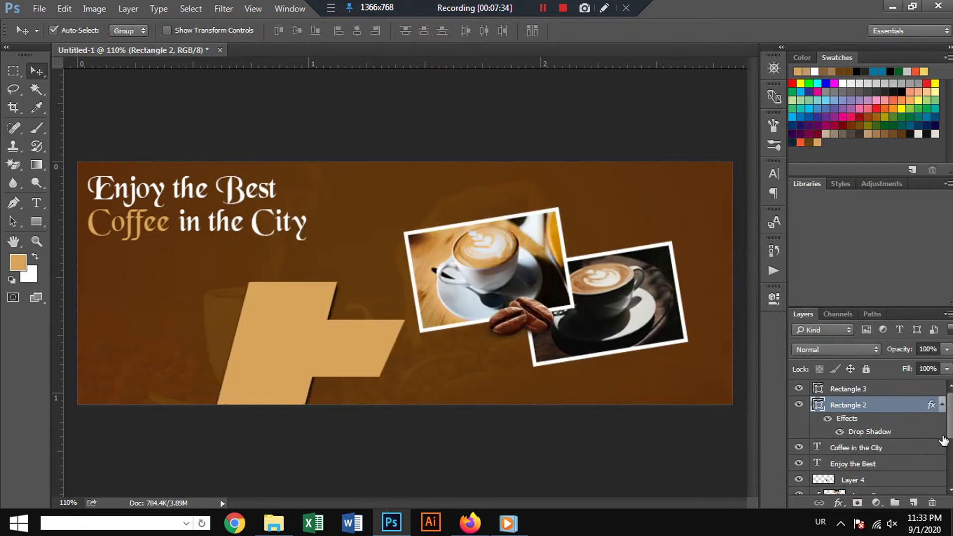
left_click(938, 406)
left_click_drag(931, 405, 932, 389)
left_click(942, 389)
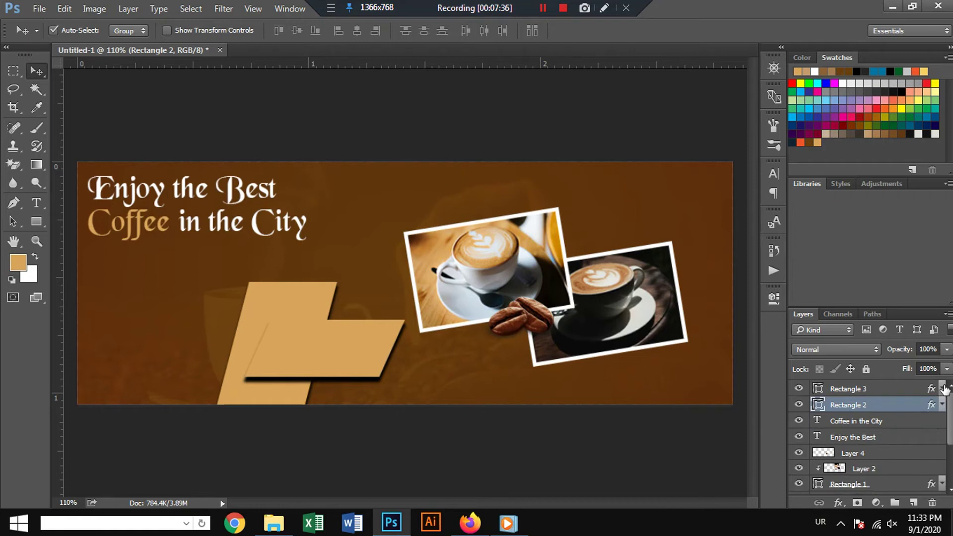
- Adjust Rectangle 3's drop shadow spread slightly and lower its opacity to 87
double_click(909, 389)
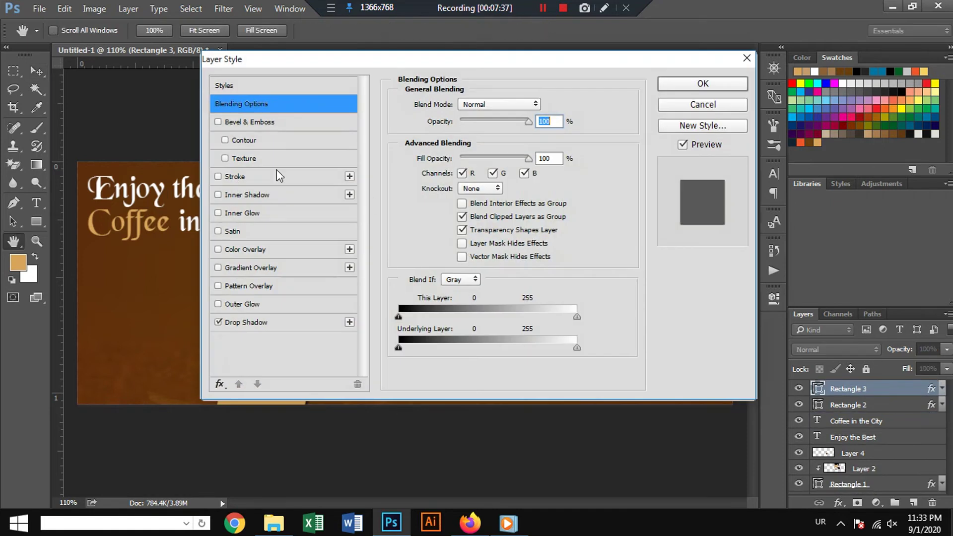
left_click(262, 322)
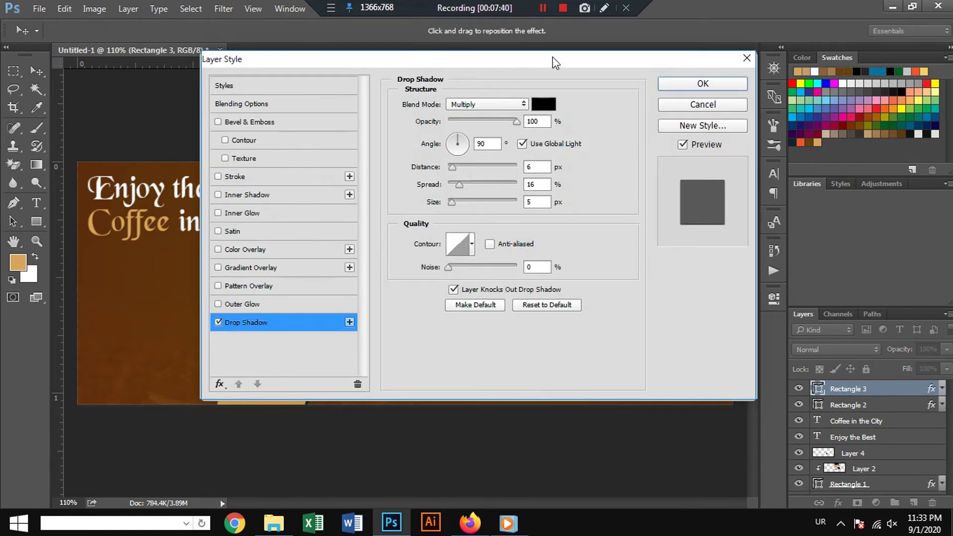
left_click_drag(553, 57, 747, 56)
left_click_drag(650, 185, 641, 184)
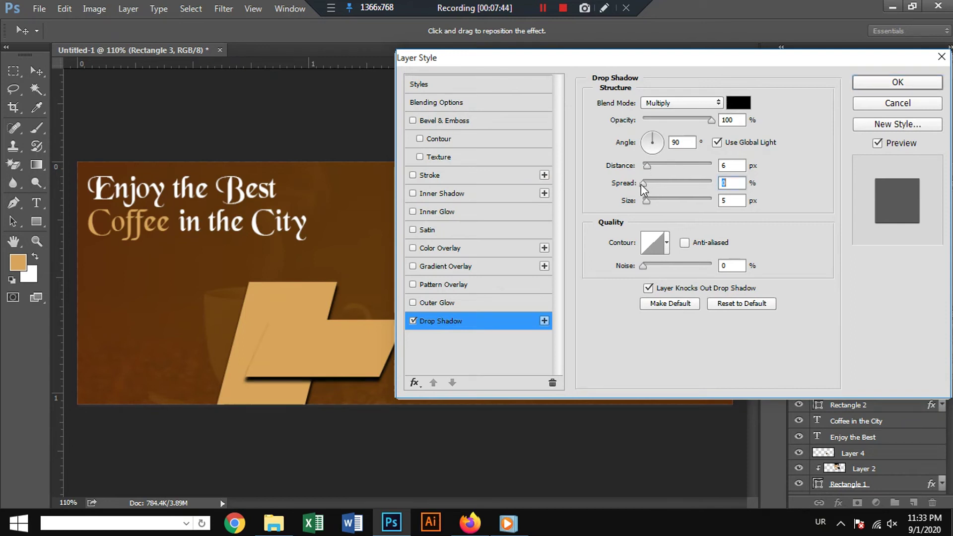
mouse_move(641, 184)
left_mouse_down()
mouse_move(649, 186)
mouse_move(646, 165)
left_mouse_up()
left_click_drag(709, 120, 702, 120)
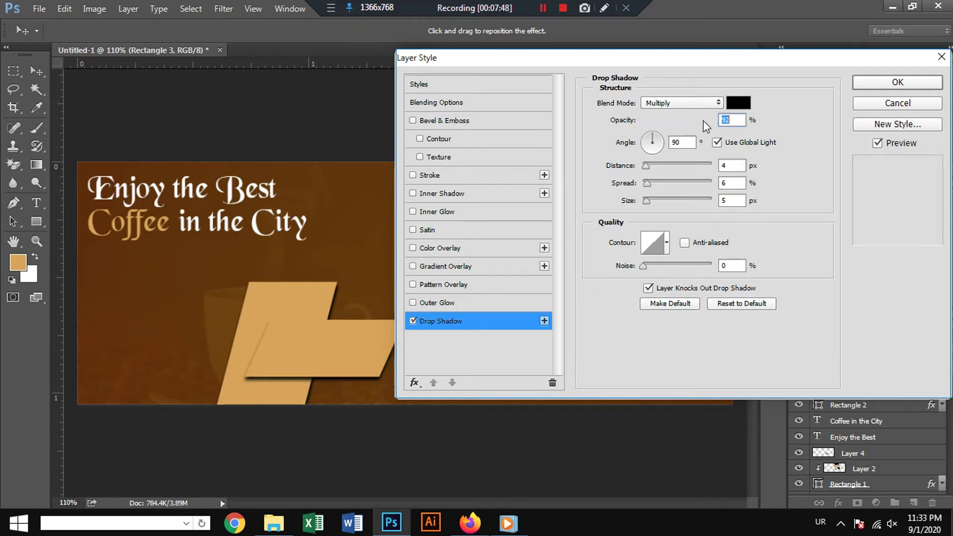
left_click(874, 84)
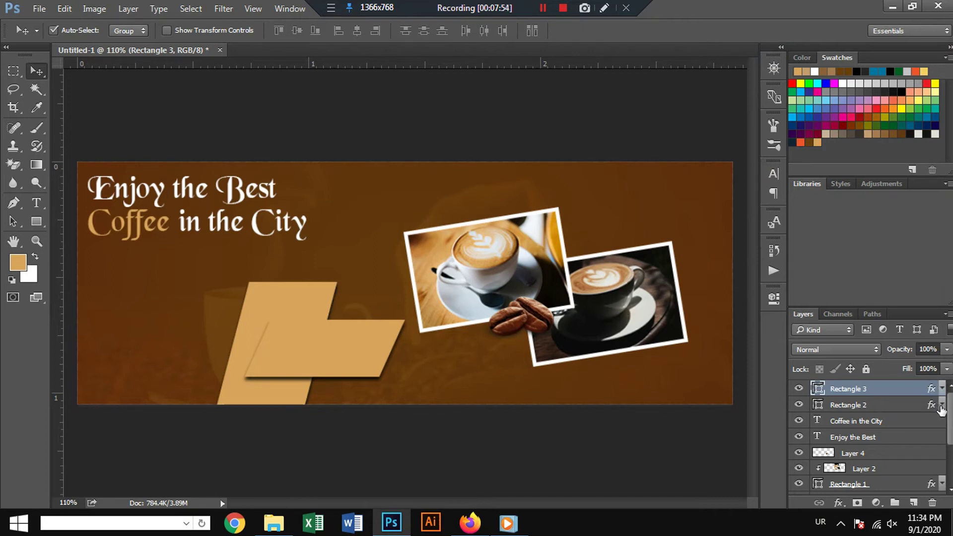
left_click(941, 406)
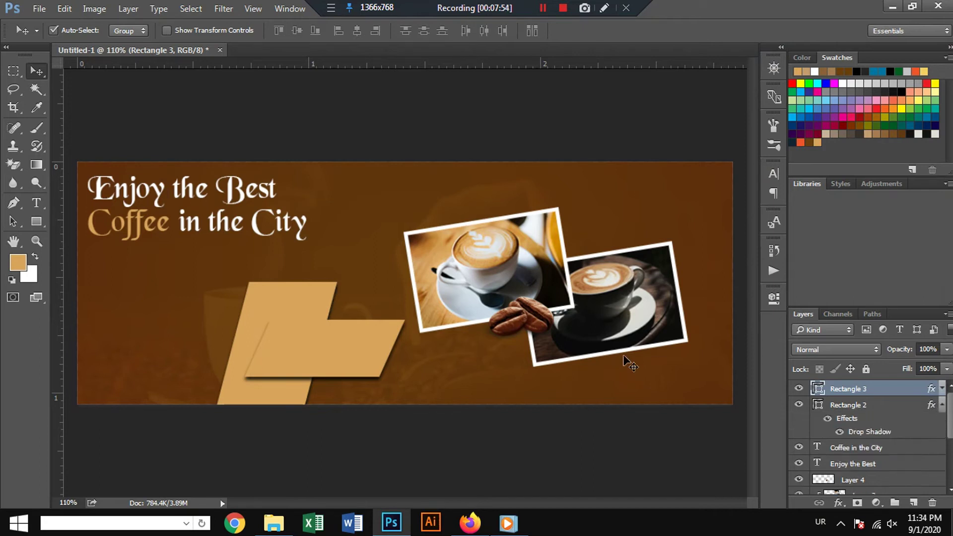
- Switch input to English and type 'Timings' as a new text layer
left_click(39, 201)
left_click(163, 293)
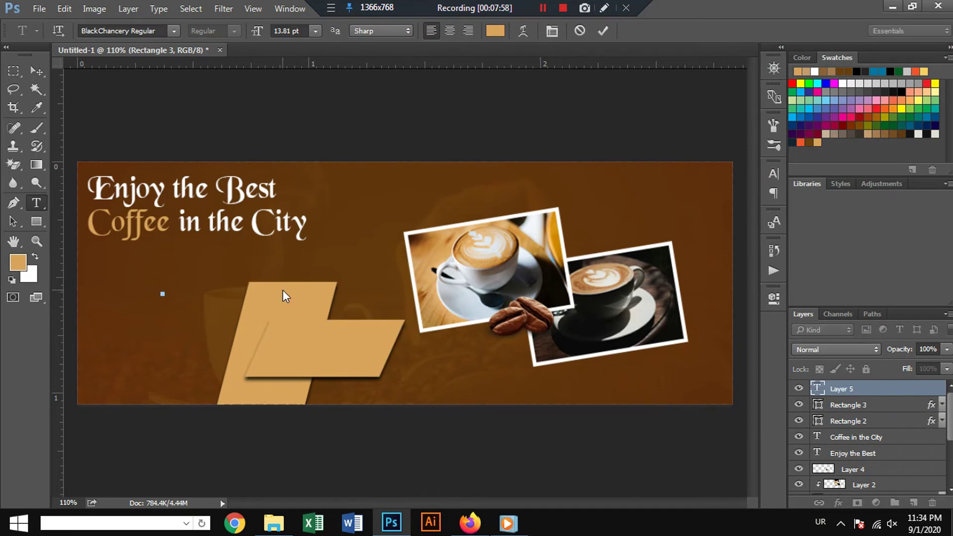
type("ٹیمینگ")
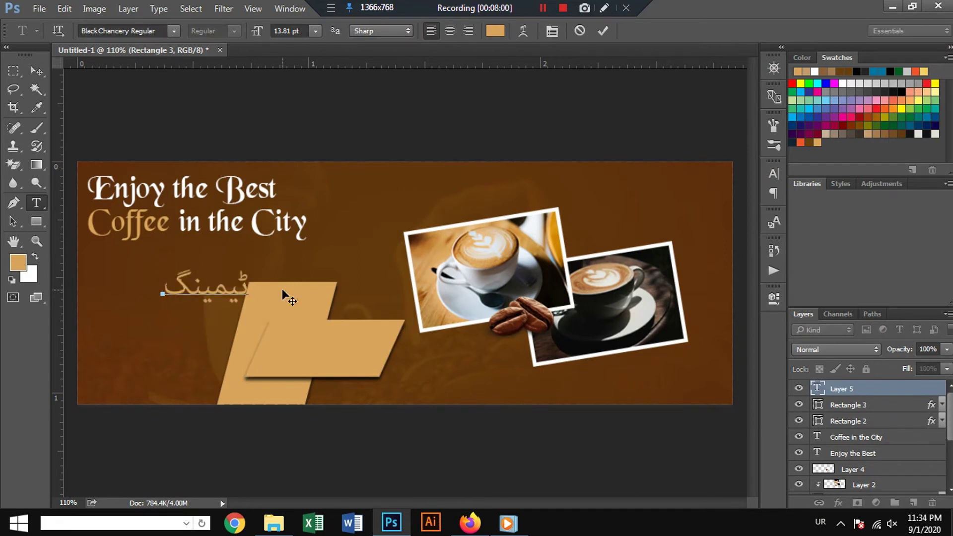
key("BackSpace")
key("BackSpace")
key("BackSpace")
left_click(821, 522)
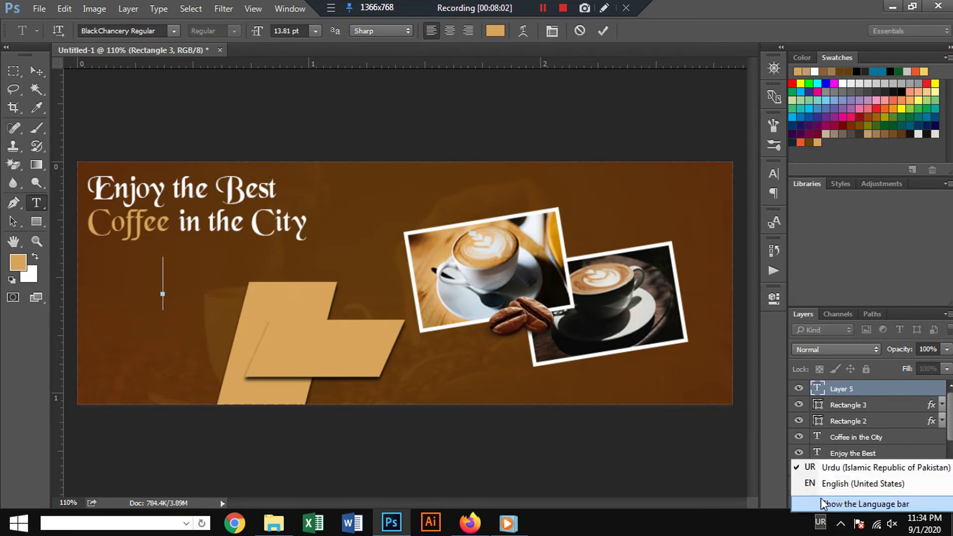
left_click(824, 483)
type("Ti")
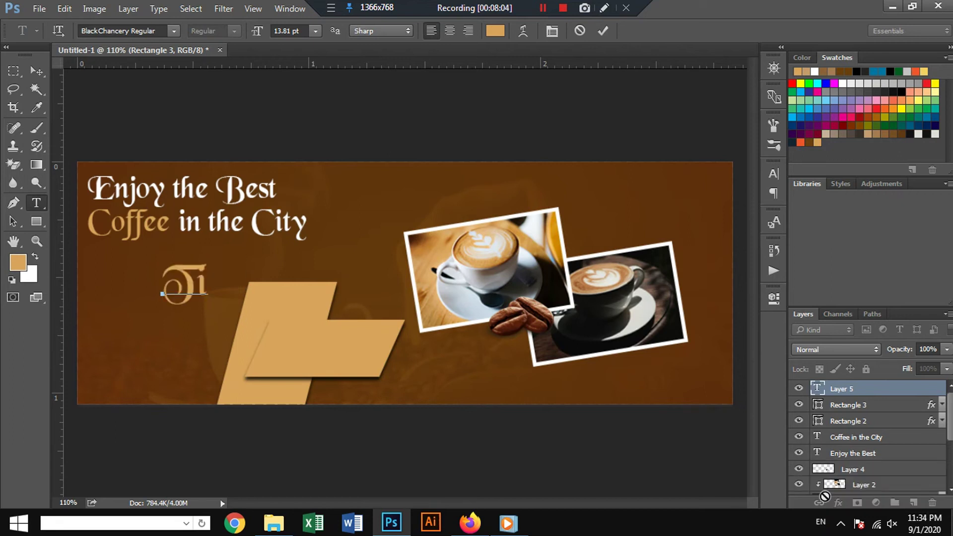
type("mings")
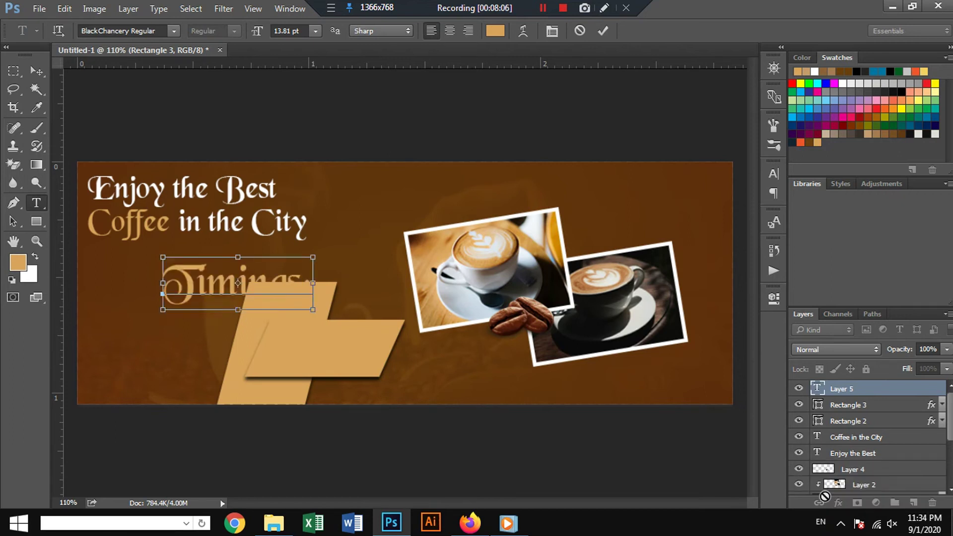
- Make the Timings text white (ffffff)
key("ctrl+a")
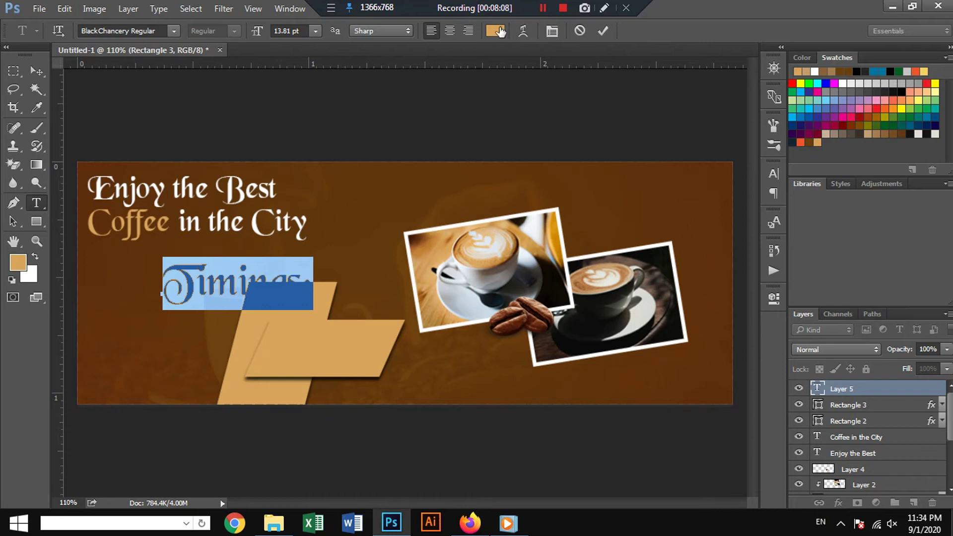
left_click(499, 31)
type("ffffff")
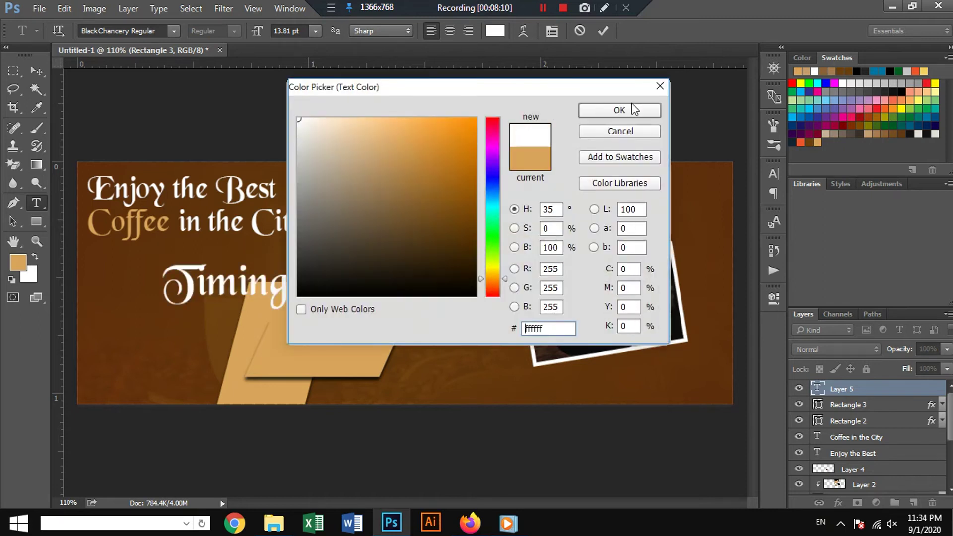
left_click(619, 109)
left_click(37, 70)
- Shrink the Timings label to about half size and place it on the tan shape
key("ctrl+t")
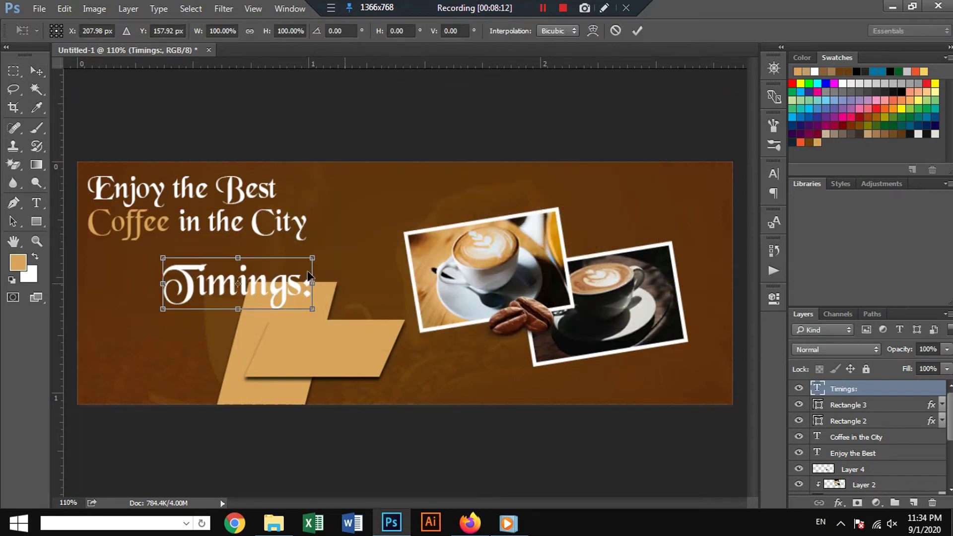
mouse_move(314, 256)
left_mouse_down()
mouse_move(277, 270)
mouse_move(332, 319)
mouse_move(340, 337)
mouse_move(331, 339)
left_mouse_up()
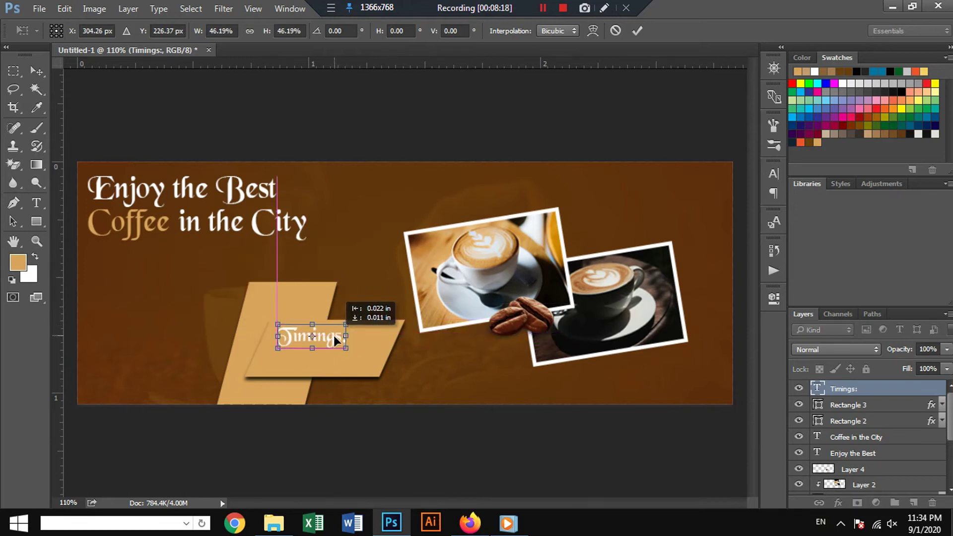
key("Return")
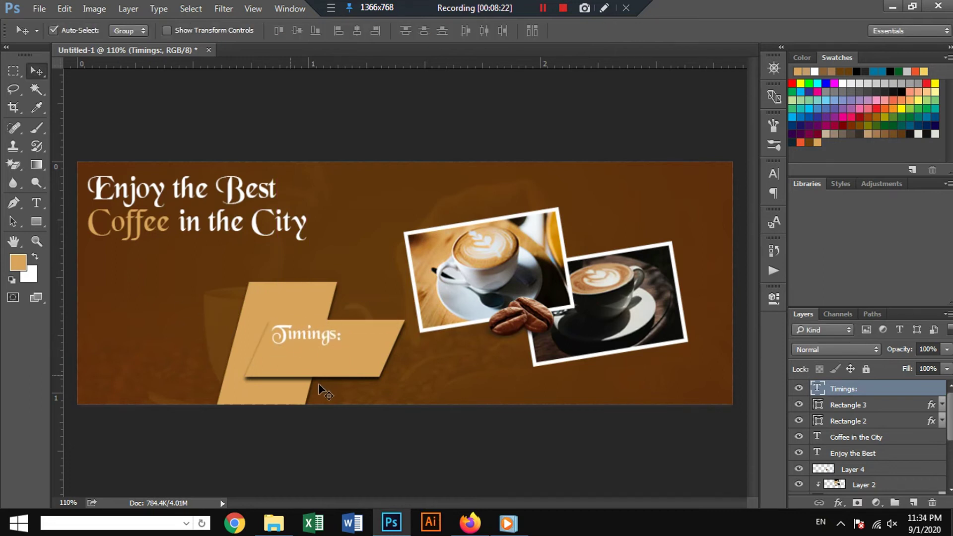
- Duplicate 'Timings:' just below itself and retype the copy as 'Mon-Sun'
left_click_drag(323, 334, 324, 355, "alt")
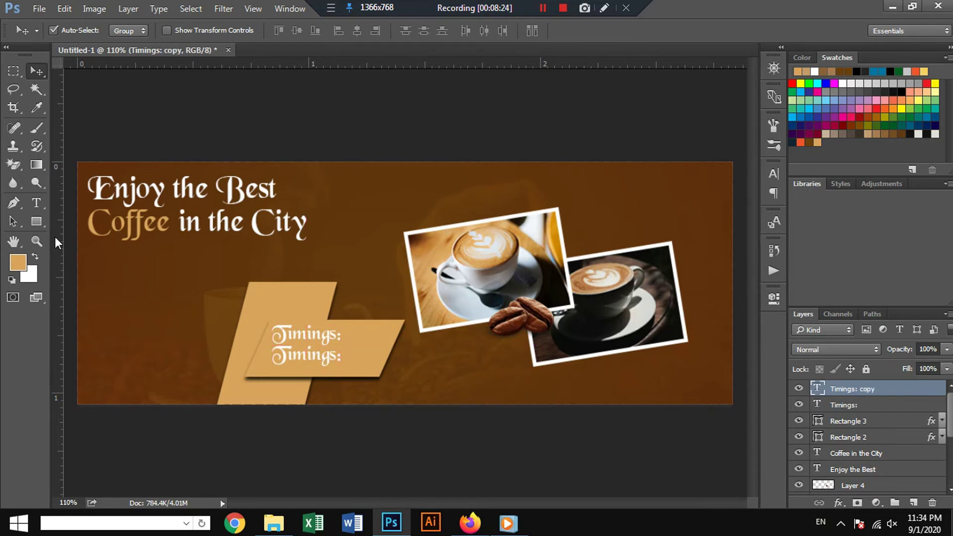
key("t")
double_click(298, 357)
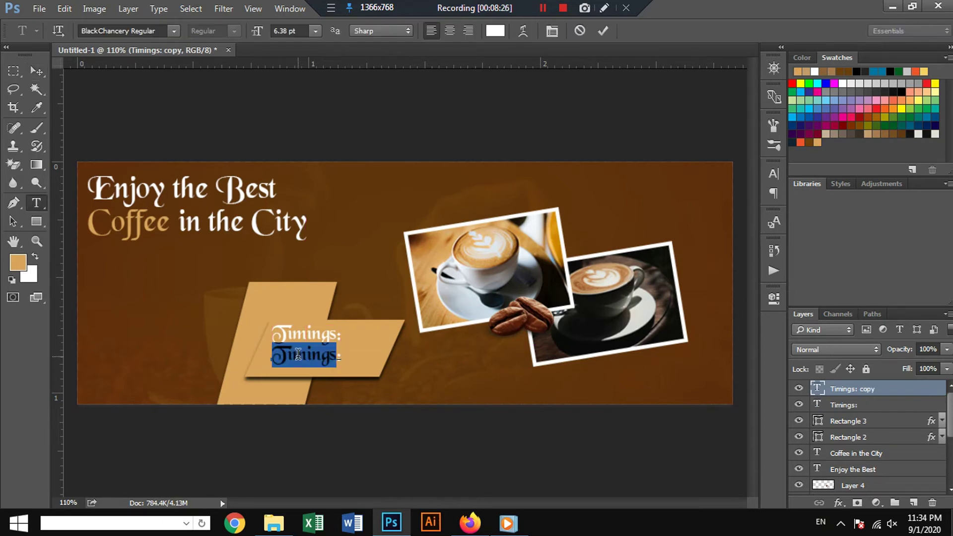
type("M")
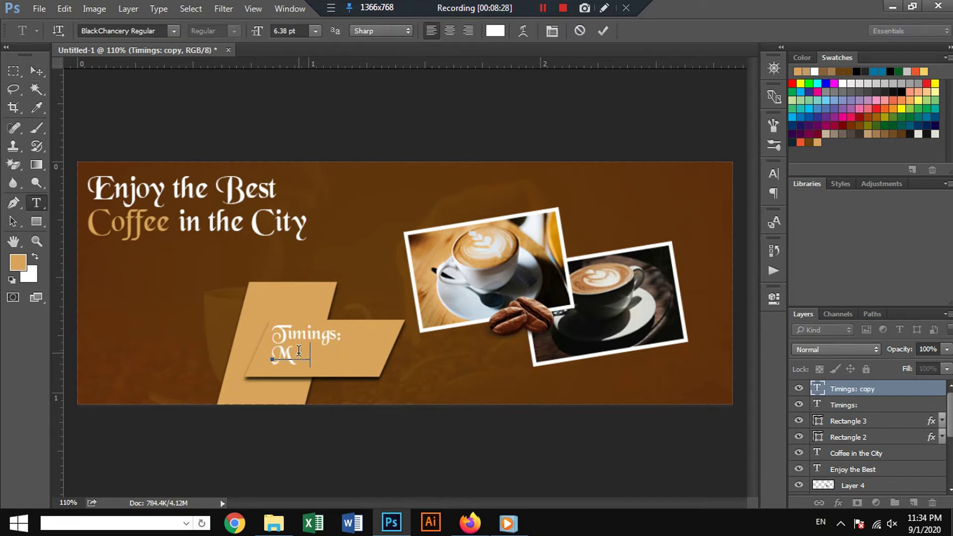
type("on-SU")
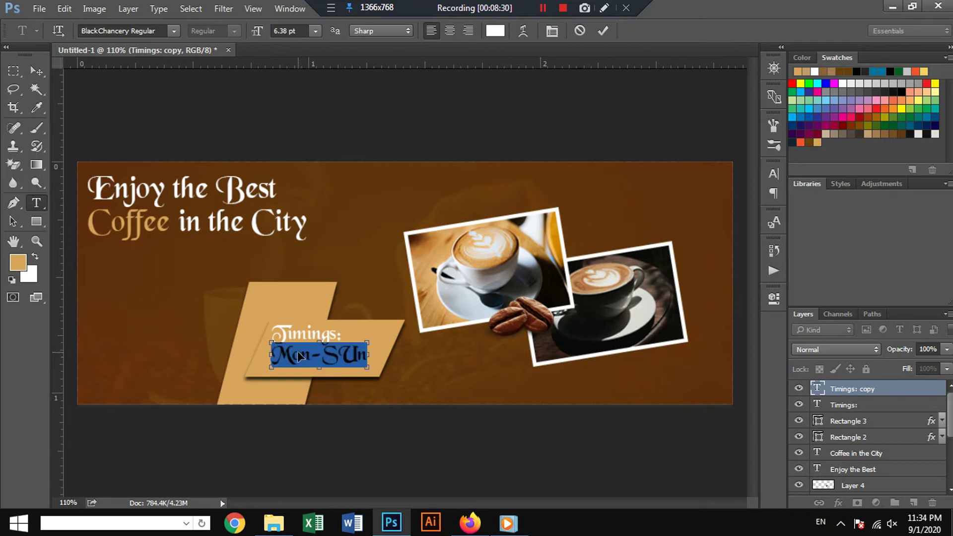
type("n")
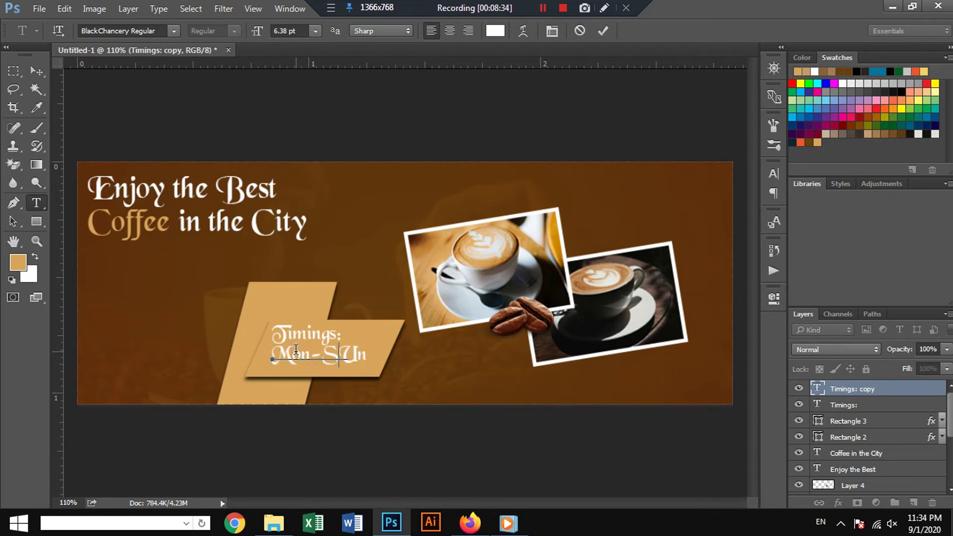
key("Delete")
type("u")
- Colour the 'Mon-Sun' text dark brown 5e2e0c
key("ctrl+a")
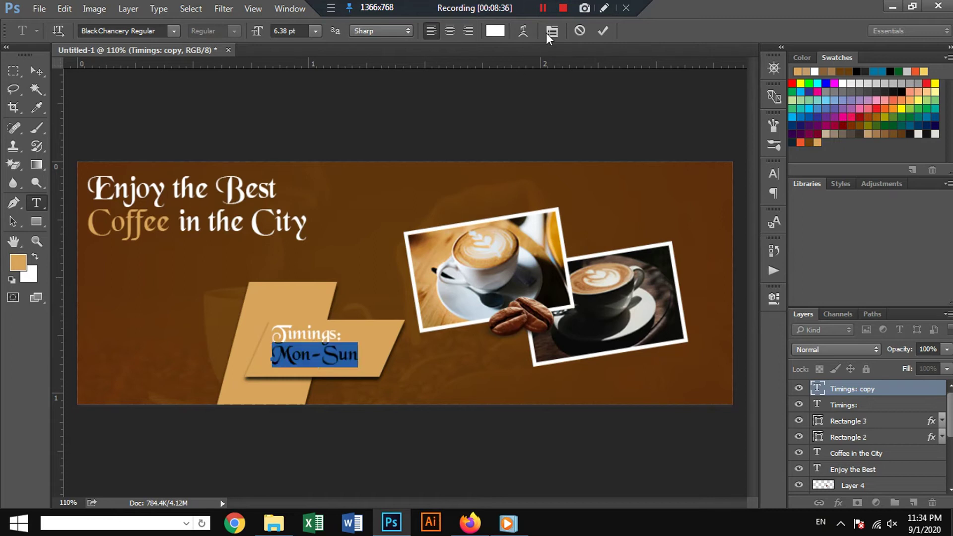
left_click(495, 31)
type("5e2e0c")
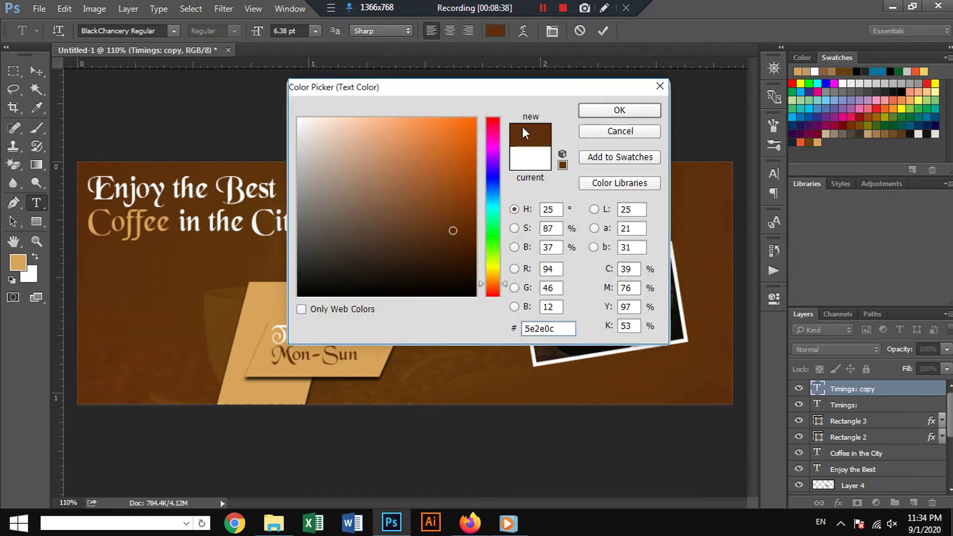
left_click(620, 110)
- Shrink 'Mon-Sun' to about 60% and place it beneath 'Timings:'
left_click(37, 70)
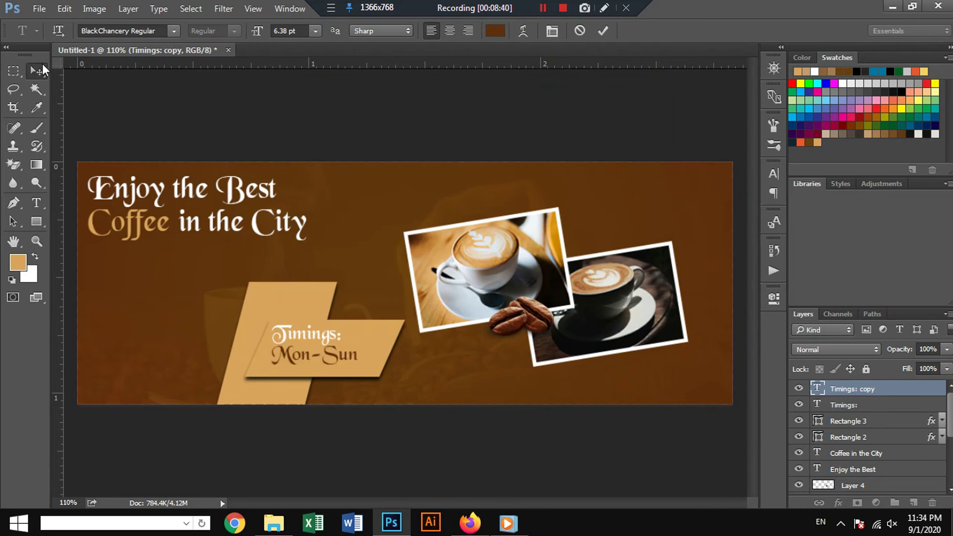
key("ctrl+t")
left_click_drag(358, 346, 342, 343)
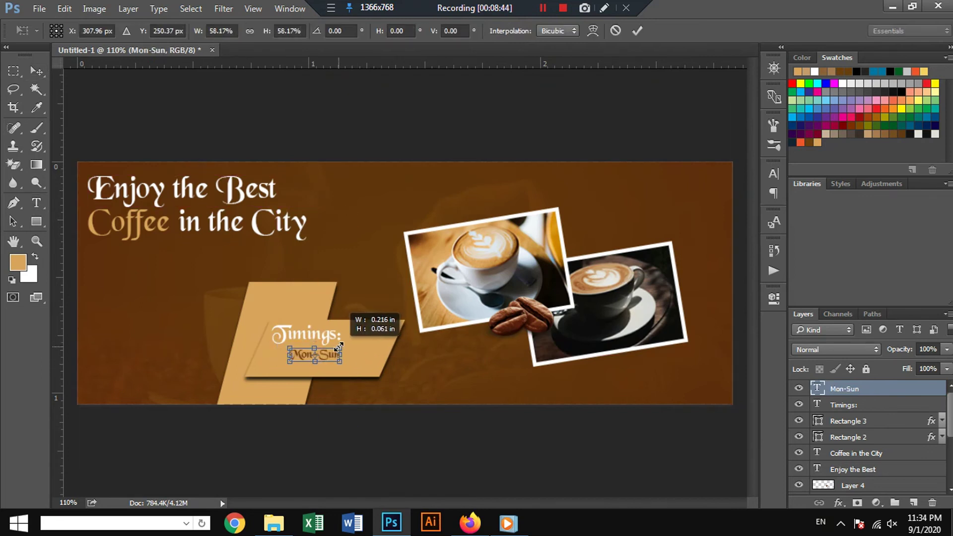
key("Return")
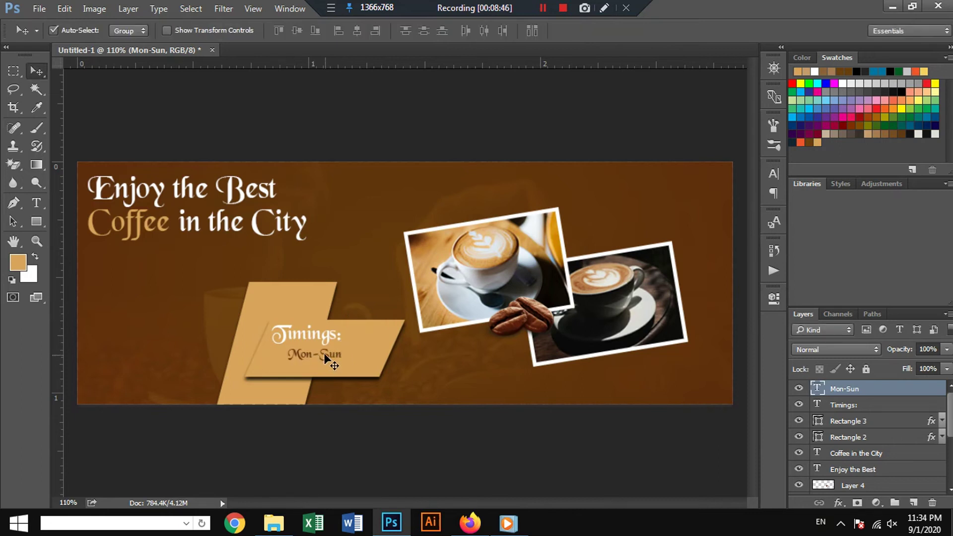
mouse_move(323, 353)
left_mouse_down()
mouse_move(336, 356)
mouse_move(312, 365)
left_mouse_up()
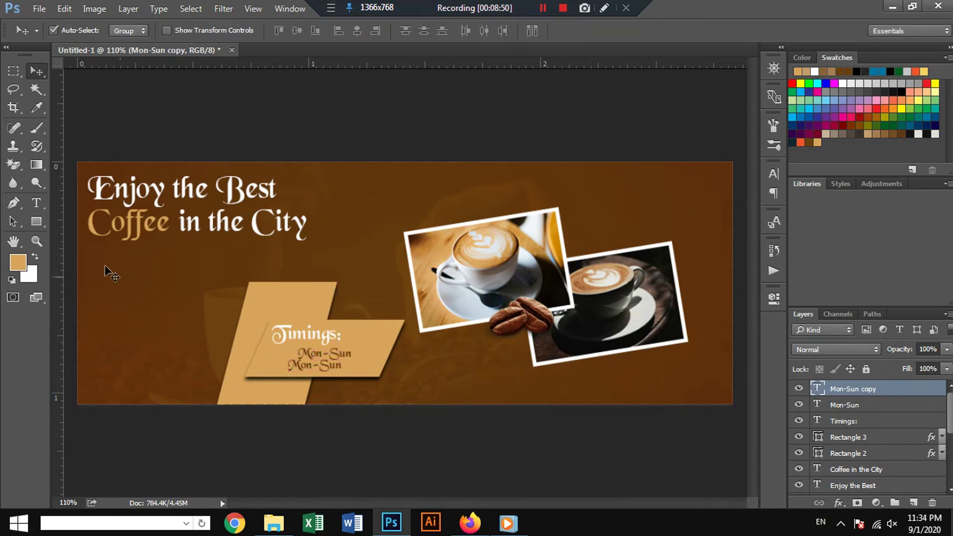
- Retype the copied line as '7:00 PM - 12:00 PM'
left_click(36, 202)
double_click(299, 363)
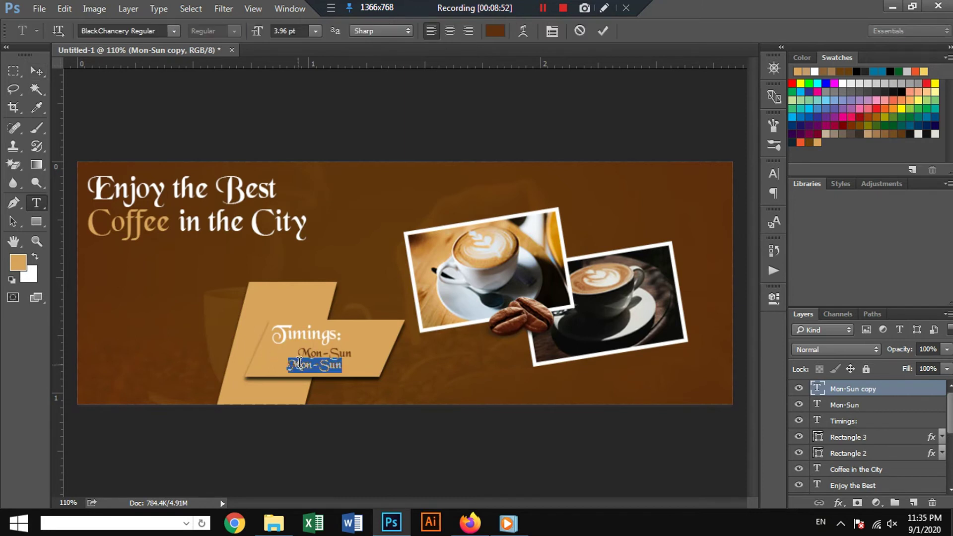
type("7:00")
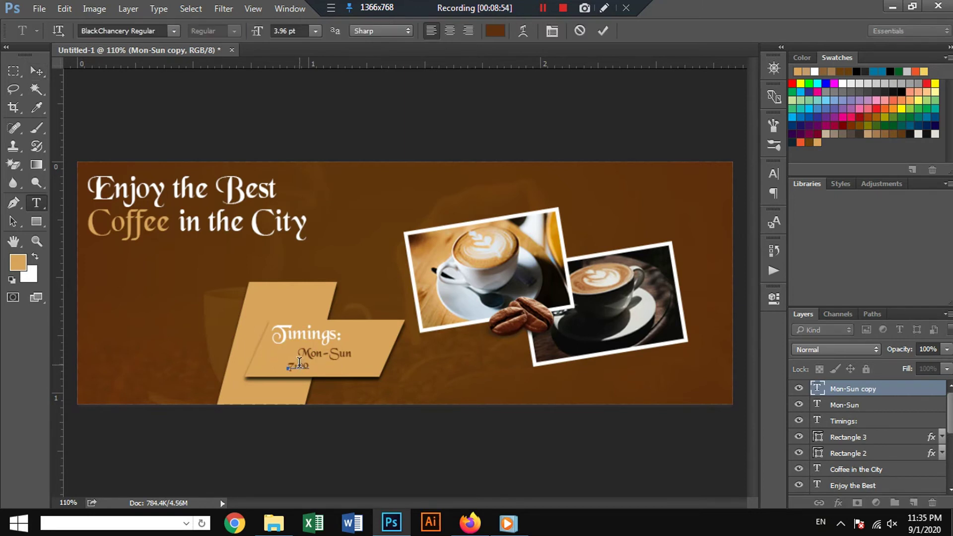
type(" PM - 12:00 P")
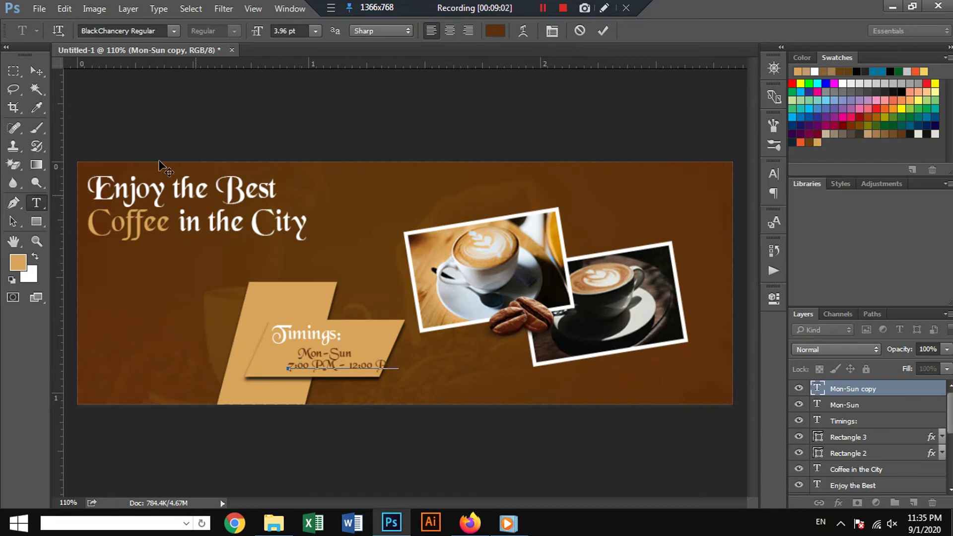
left_click(36, 71)
- Align 'Timings:', 'Mon-Sun' and the time line into a centred stack
left_click_drag(344, 365, 316, 364)
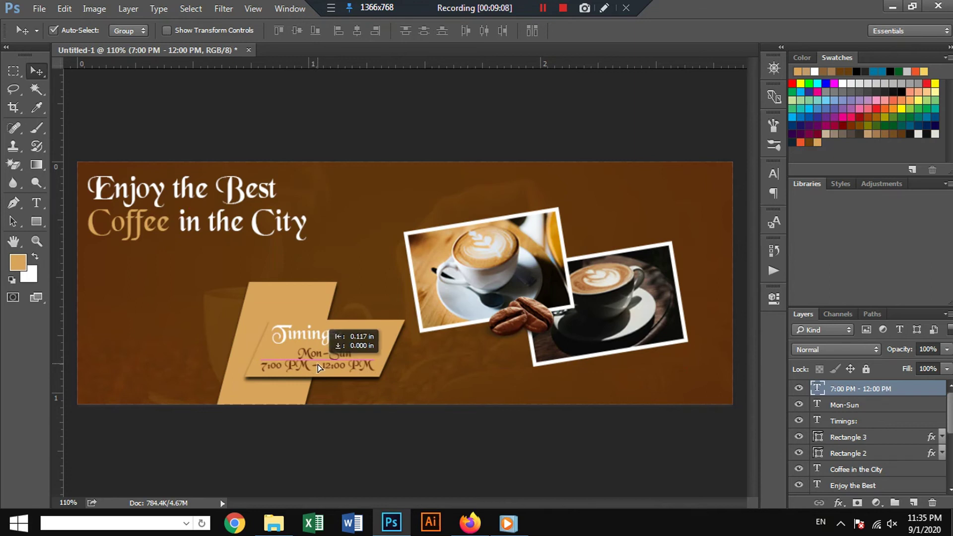
left_click_drag(318, 365, 311, 353)
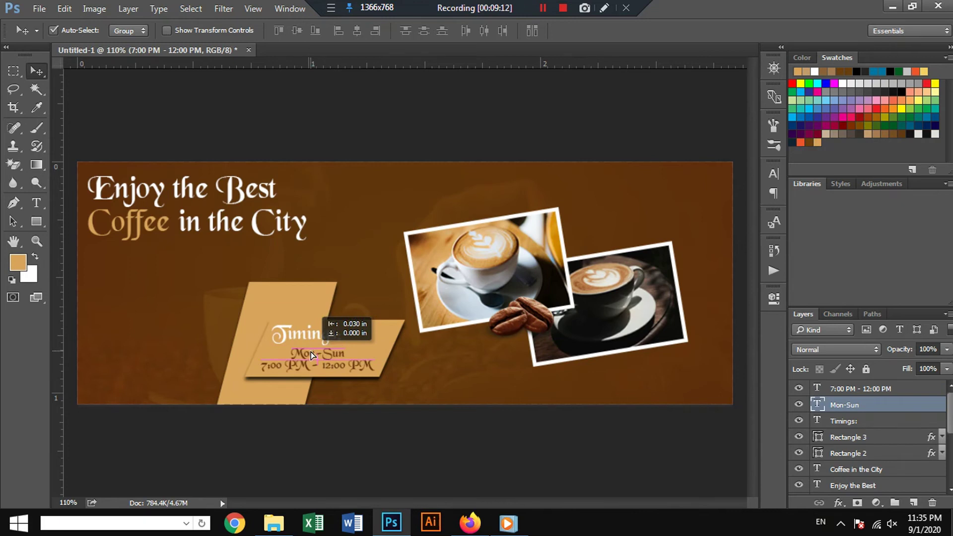
mouse_move(312, 351)
left_mouse_down()
mouse_move(337, 338)
mouse_move(339, 351)
left_mouse_up()
left_click(325, 339)
left_click(334, 351)
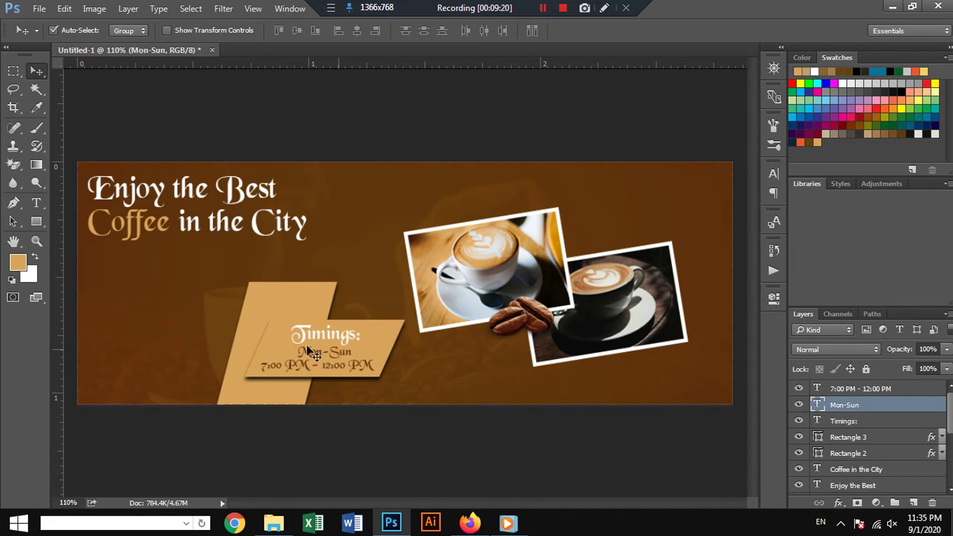
left_click_drag(337, 362, 341, 365)
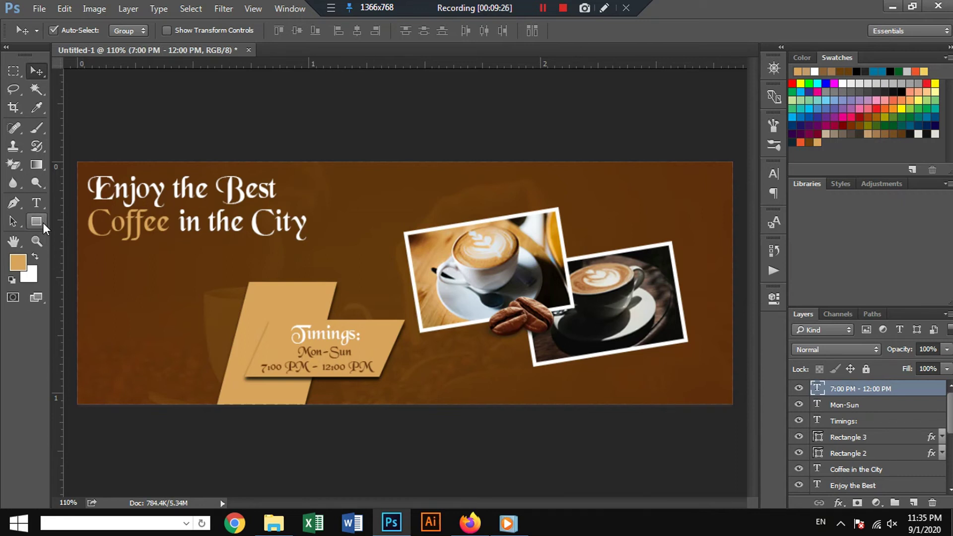
- Add a white 'Super Offer:' text line above the photos
left_click(36, 203)
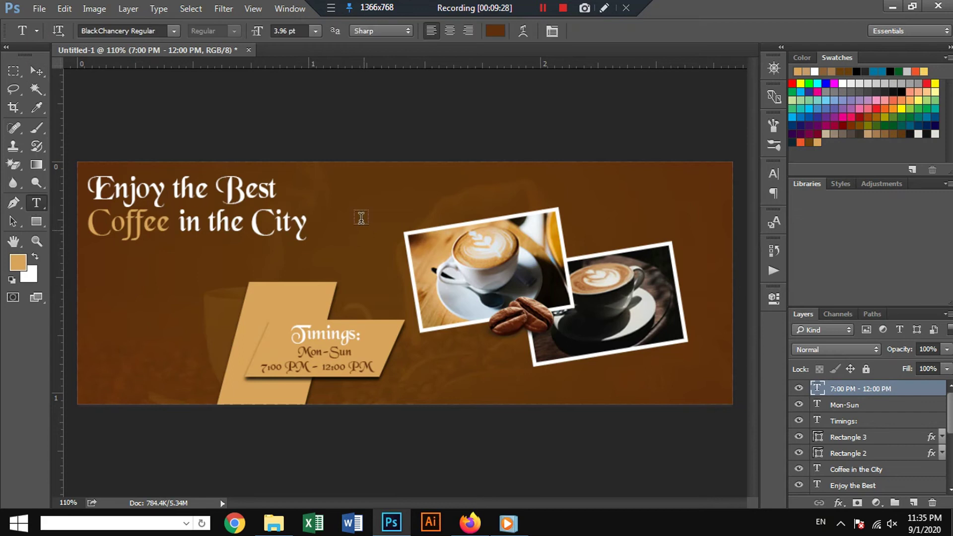
left_click(358, 210)
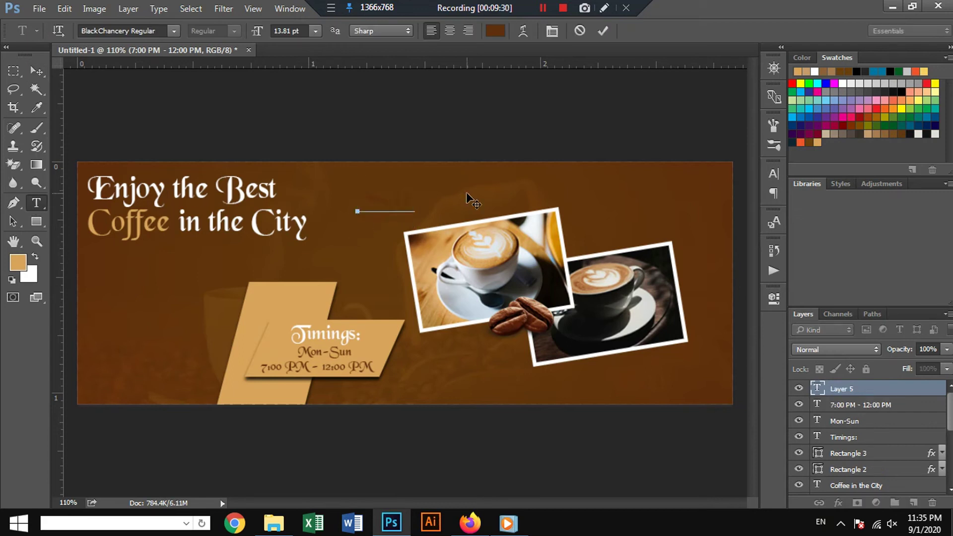
type("Sunday")
type(" Offer")
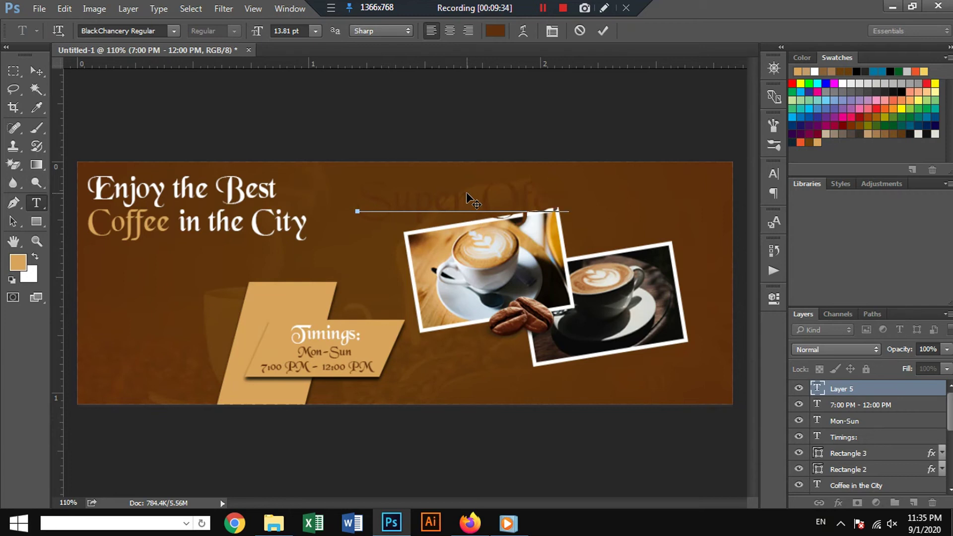
key("BackSpace")
key("BackSpace")
type("ers")
key("BackSpace")
key("BackSpace")
type("rs!")
key("ctrl+a")
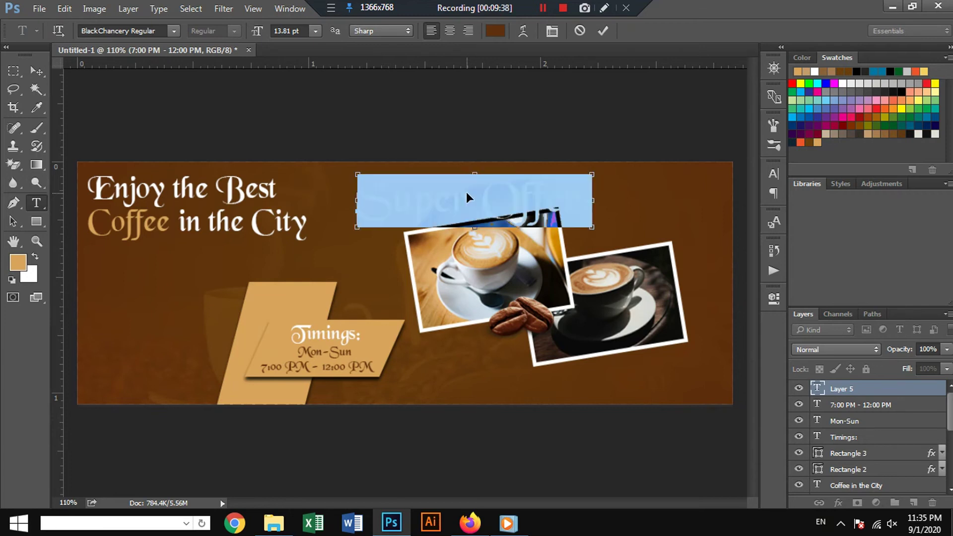
left_click(495, 30)
type("ffffff")
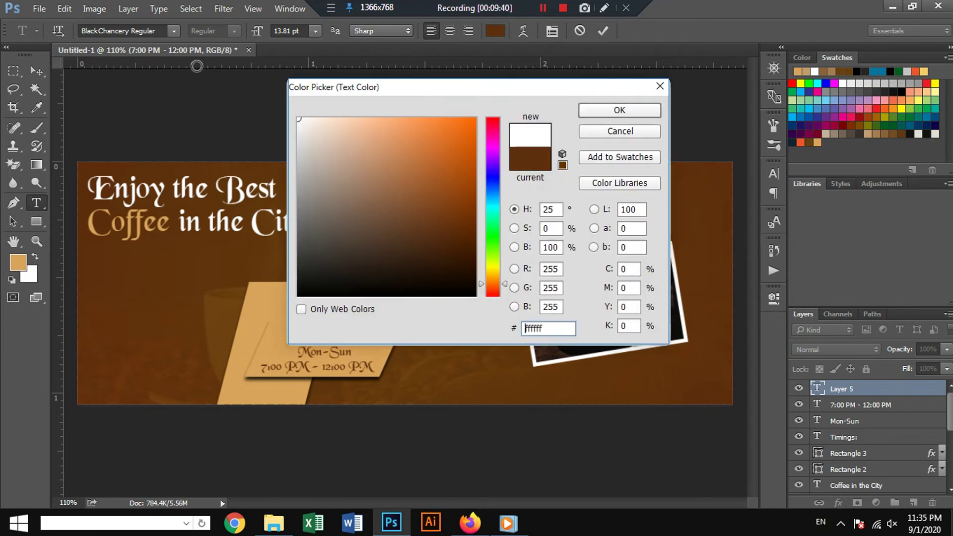
left_click(619, 110)
- Scale 'Super Offer:' into the top-right corner and duplicate it just below
left_click(37, 71)
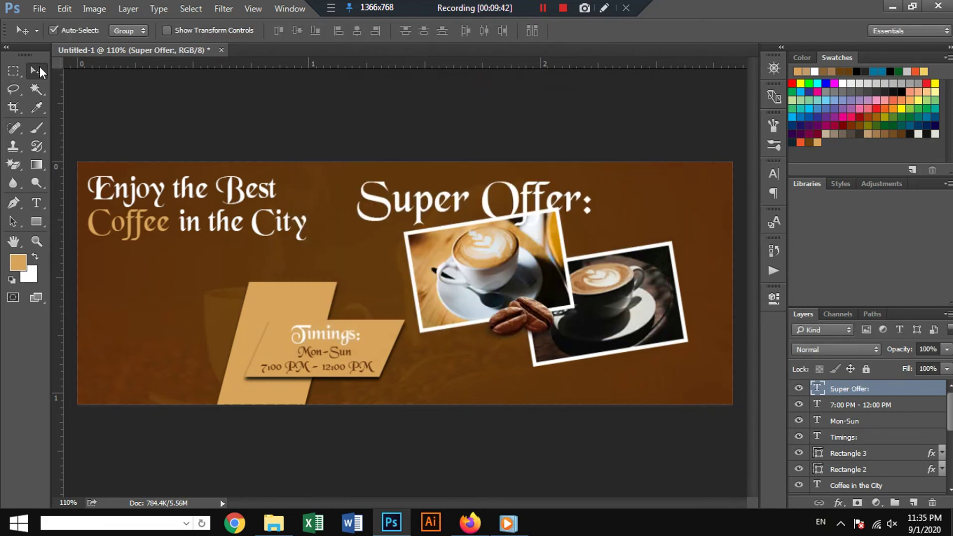
key("ctrl+t")
mouse_move(598, 172)
left_mouse_down()
mouse_move(514, 194)
mouse_move(715, 186)
left_mouse_up()
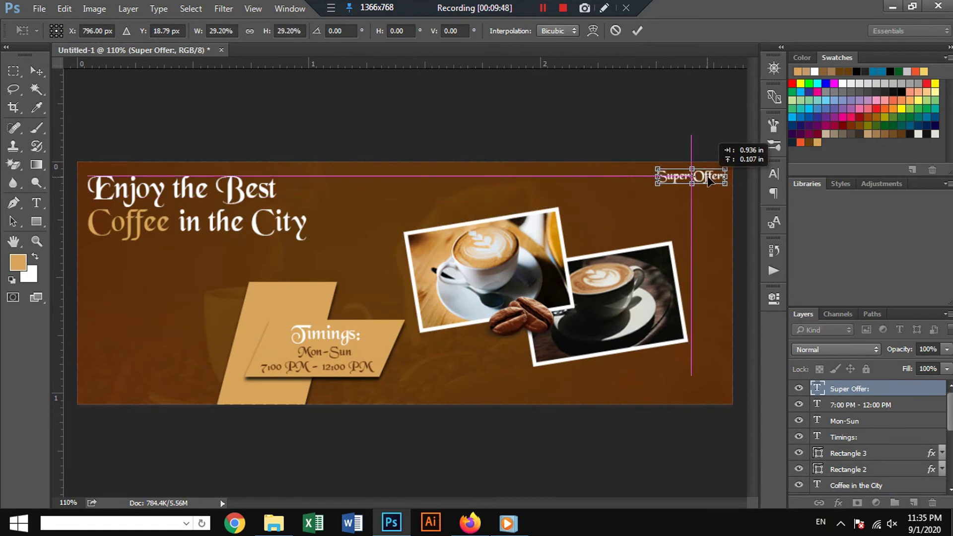
key("Return")
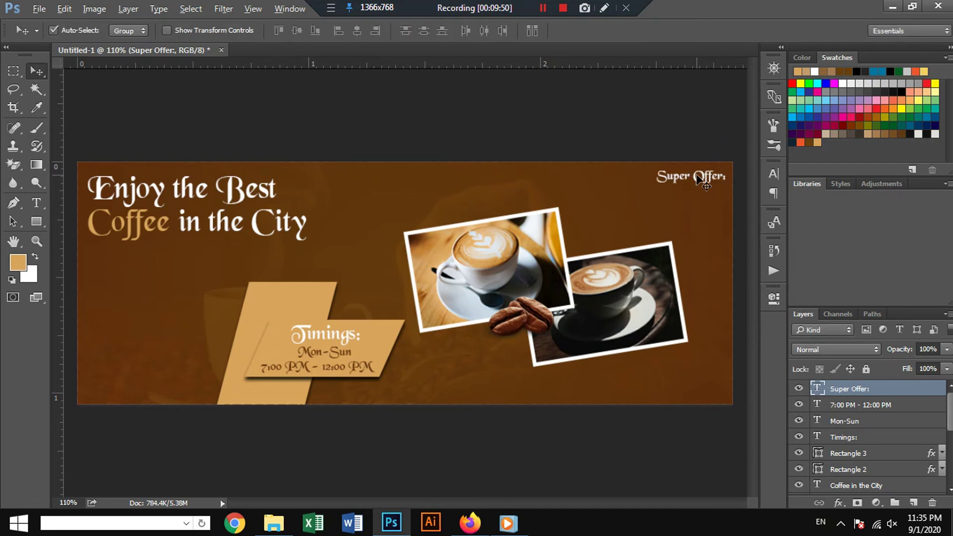
left_click_drag(699, 179, 696, 206, "alt")
- Retype the copy as '30% Discount' and colour the '30%' tan
key("t")
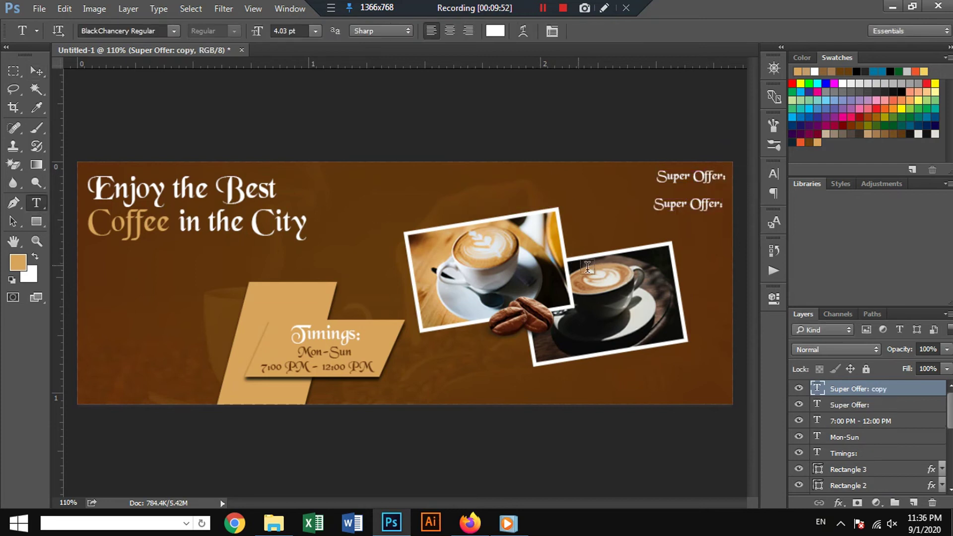
triple_click(699, 203)
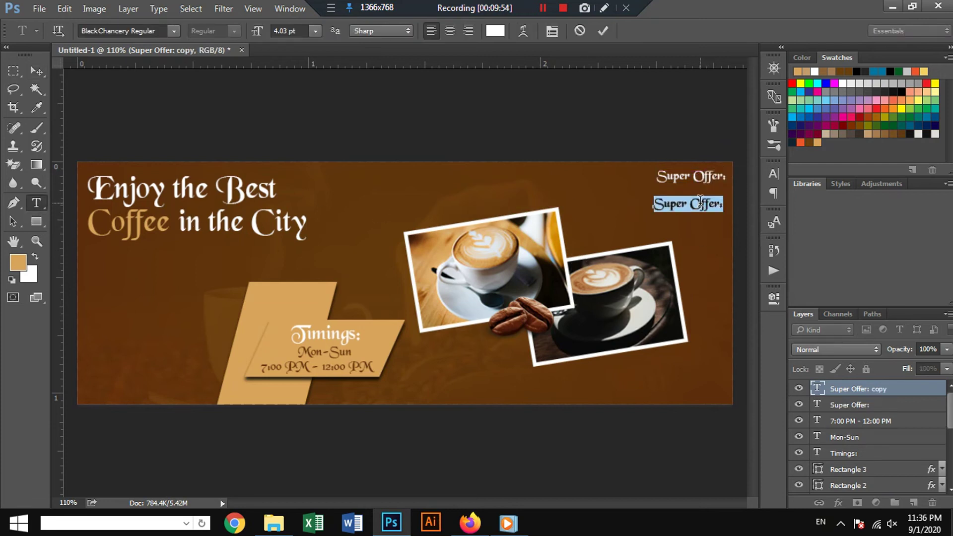
type("30")
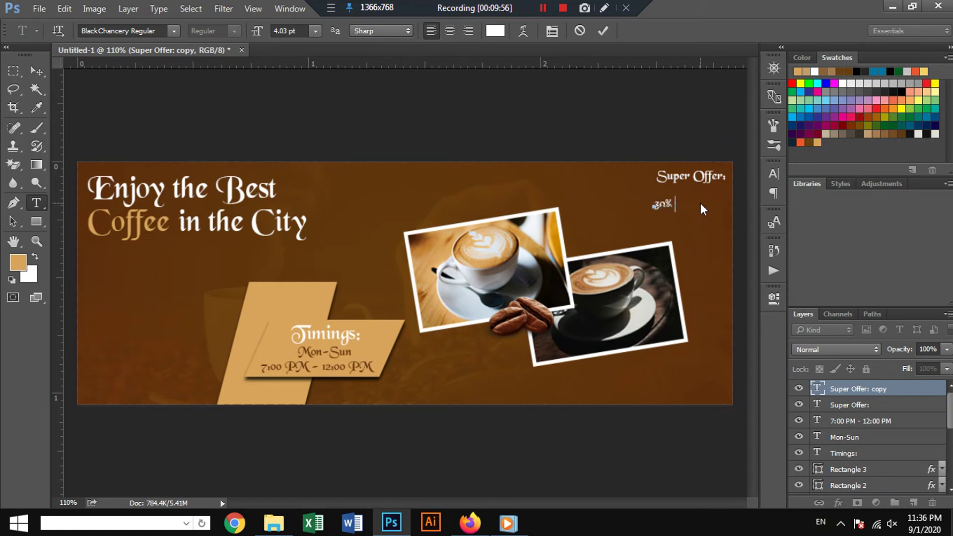
type("O")
type("Disc")
type("ount")
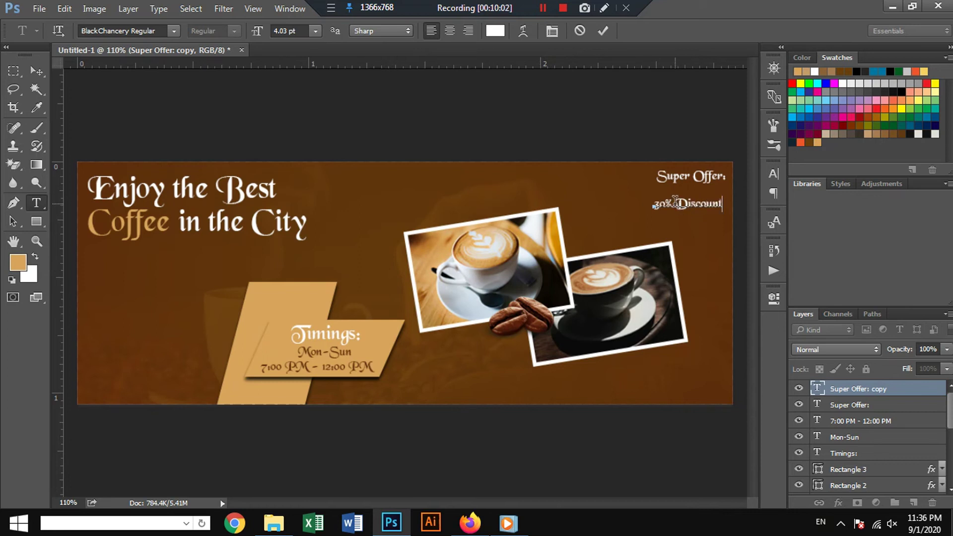
left_click_drag(676, 202, 628, 203)
left_click(495, 31)
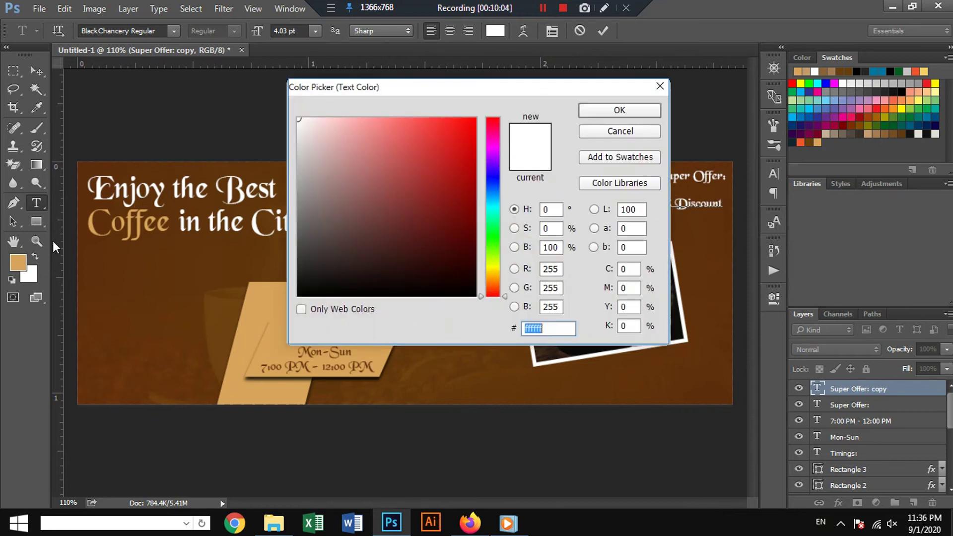
left_click(24, 260)
left_click(620, 110)
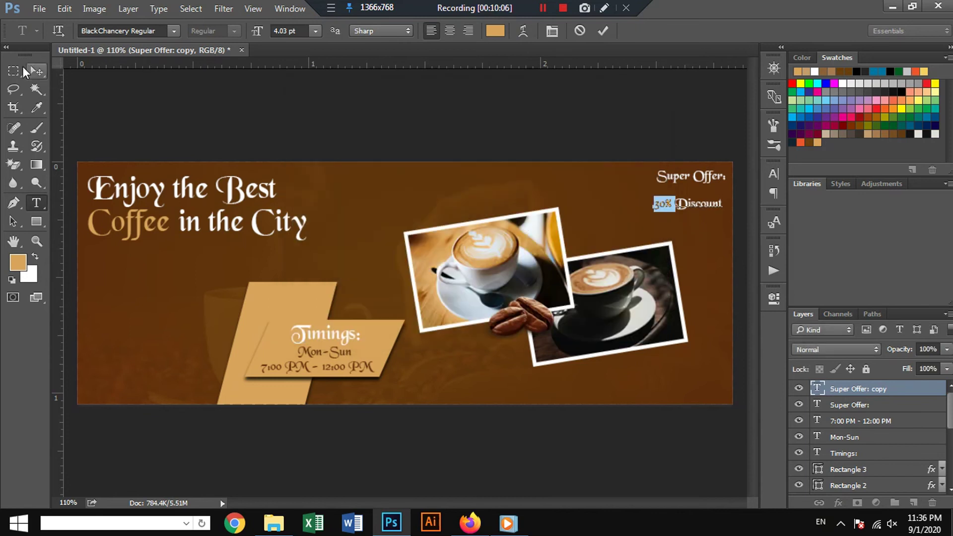
- Move the '30% Discount' line up to sit just under 'Super Offer:'
left_click(37, 71)
left_click_drag(705, 204, 707, 192)
key("Down")
key("Down")
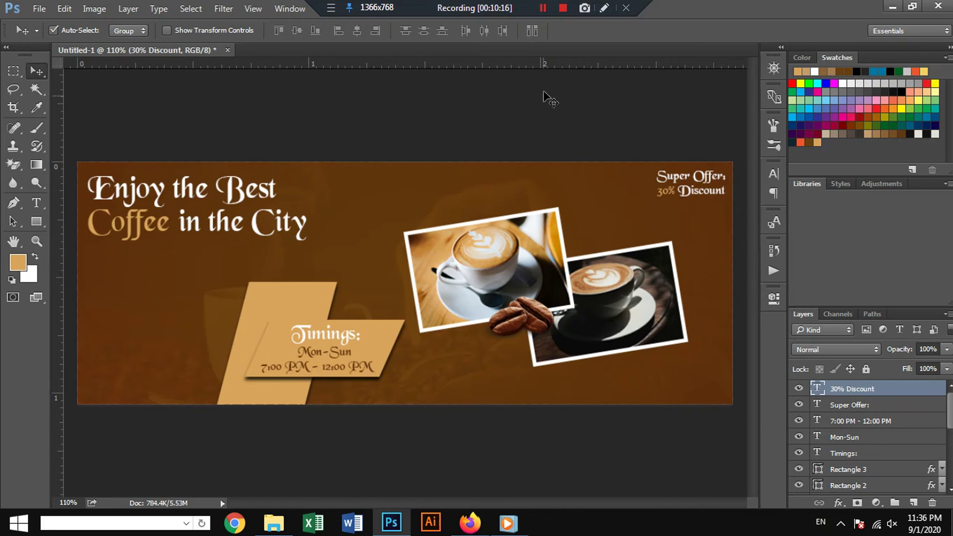
- Draw a rectangle on the banner's left with 10 px rounded corners
left_click(41, 222)
left_click_drag(116, 287, 218, 329)
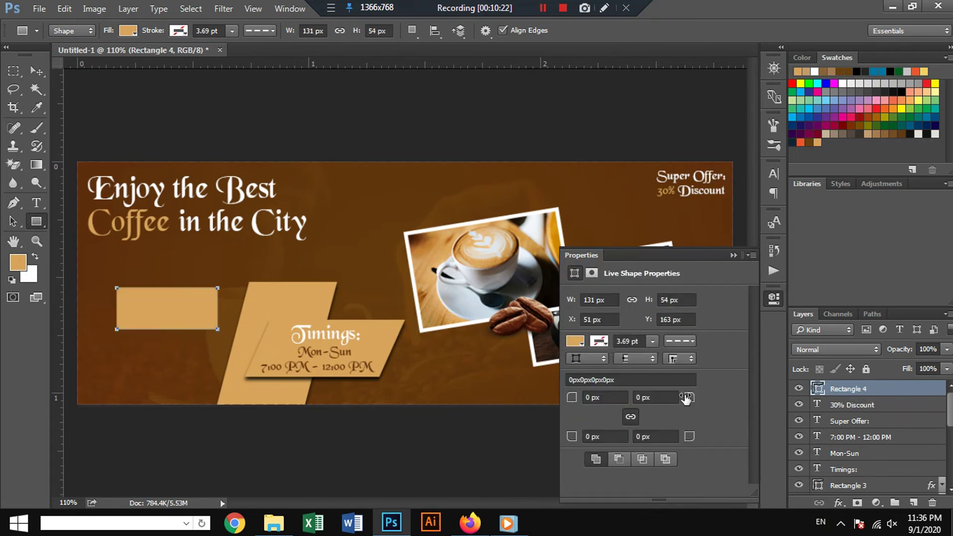
mouse_move(685, 399)
left_mouse_down()
mouse_move(696, 395)
mouse_move(699, 338)
left_mouse_up()
left_click(733, 254)
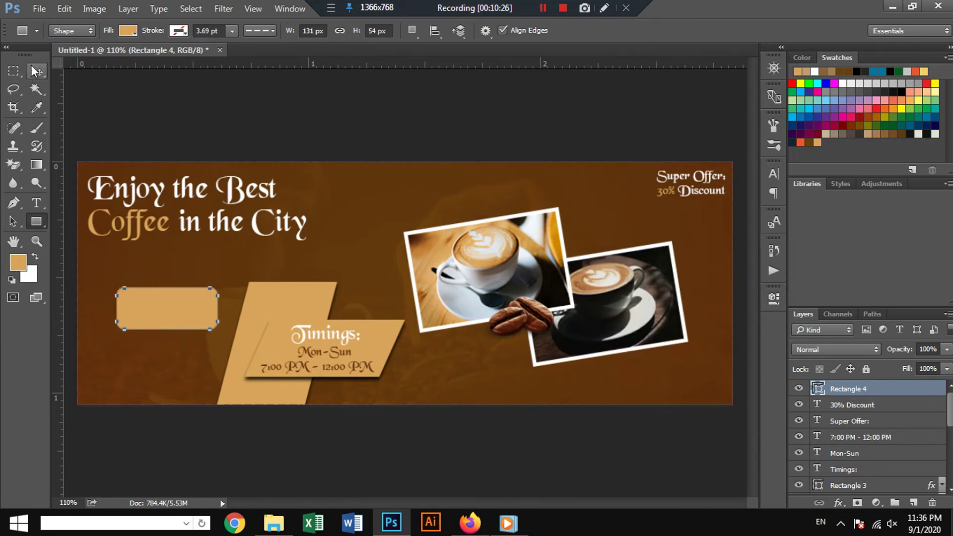
- Scale the rounded rectangle down to about 70% of its size
left_click(36, 71)
key("ctrl+t")
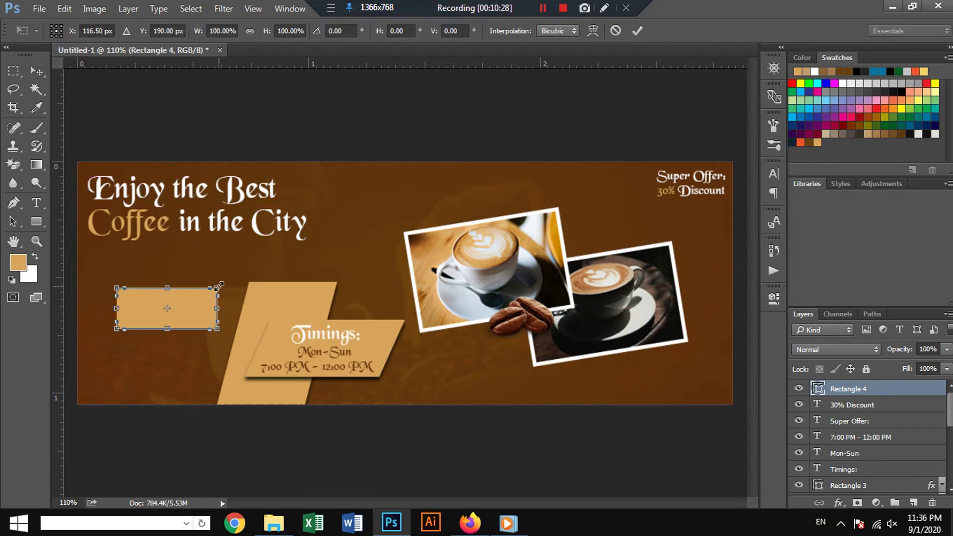
mouse_move(217, 288)
left_mouse_down()
mouse_move(204, 291)
mouse_move(179, 333)
left_mouse_up()
key("Return")
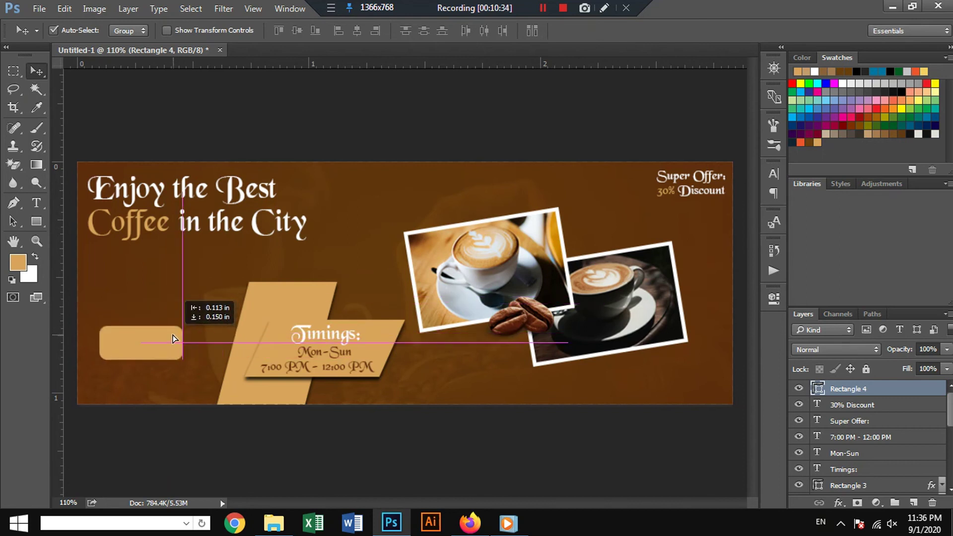
left_click(37, 203)
- Add white 'SHOP NOW' text near the button
left_click(136, 284)
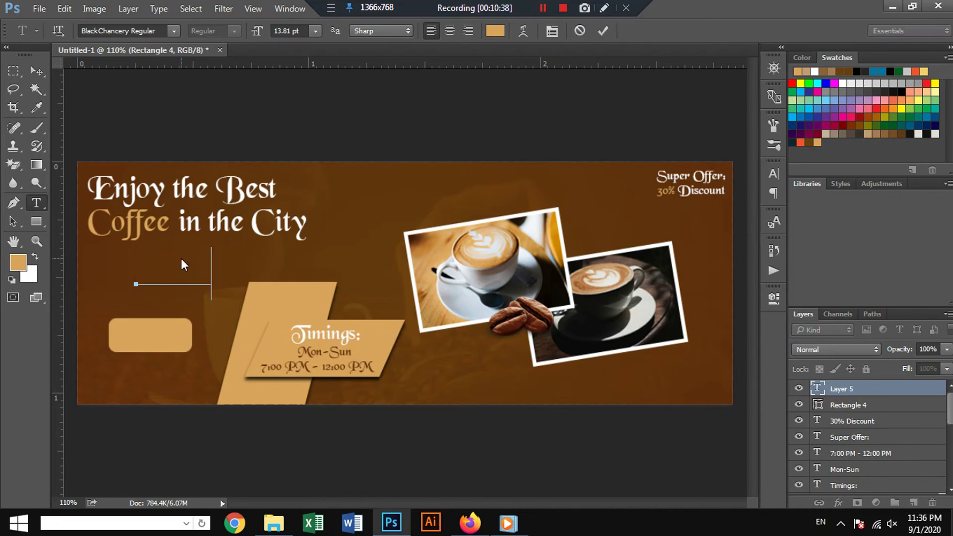
type("SHOP NO")
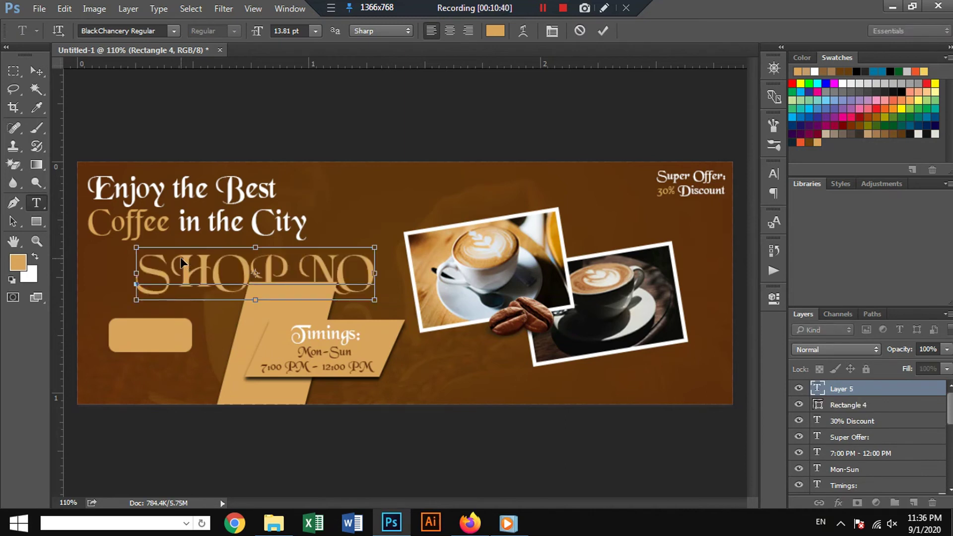
type("W")
key("ctrl+a")
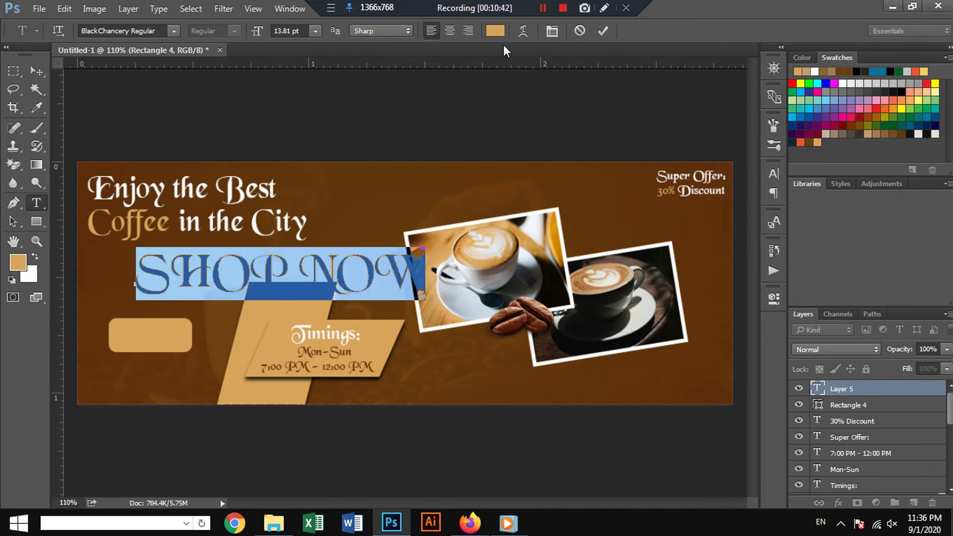
left_click(495, 30)
type("ffffff")
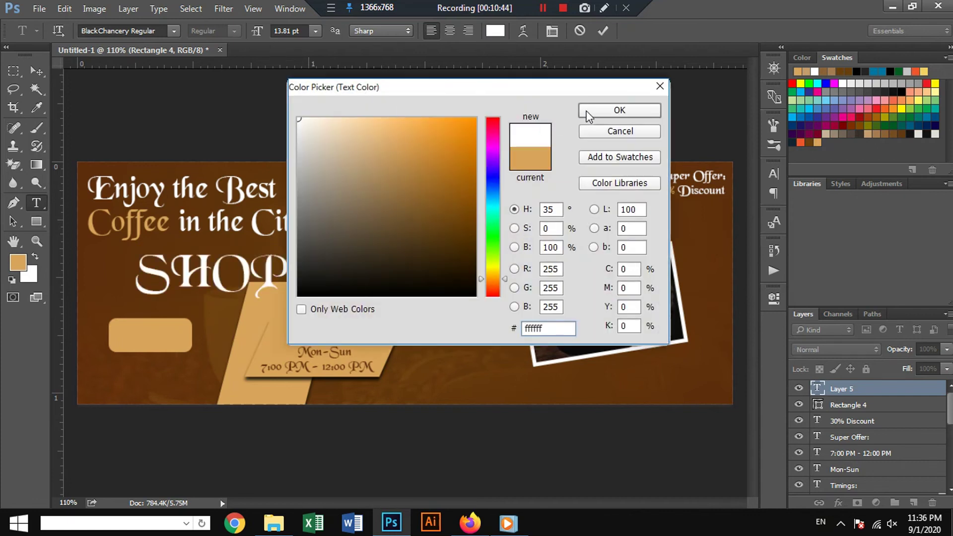
left_click(620, 110)
- Shrink 'SHOP NOW' and position it on the tan button
left_click(36, 71)
key("ctrl+t")
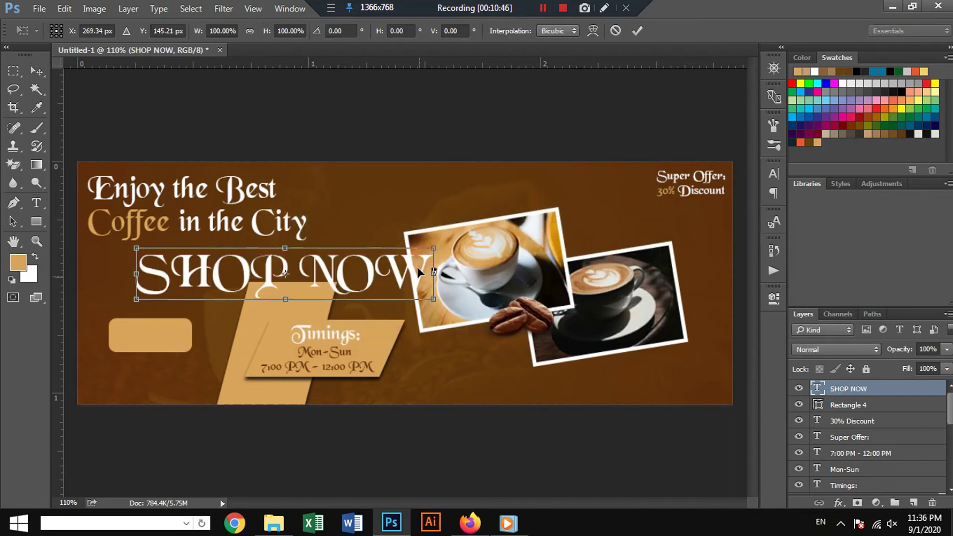
mouse_move(431, 248)
left_mouse_down()
mouse_move(326, 264)
mouse_move(179, 333)
mouse_move(187, 325)
left_mouse_up()
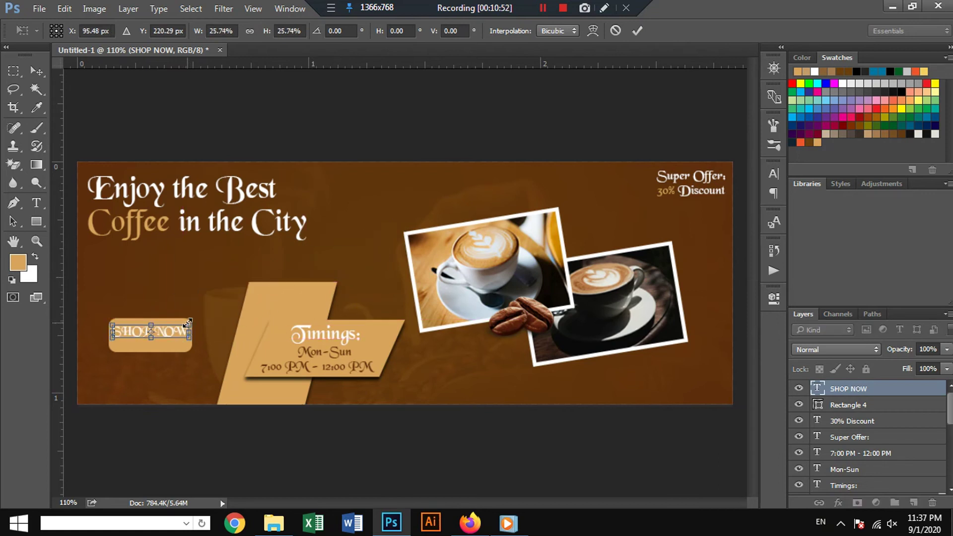
key("Return")
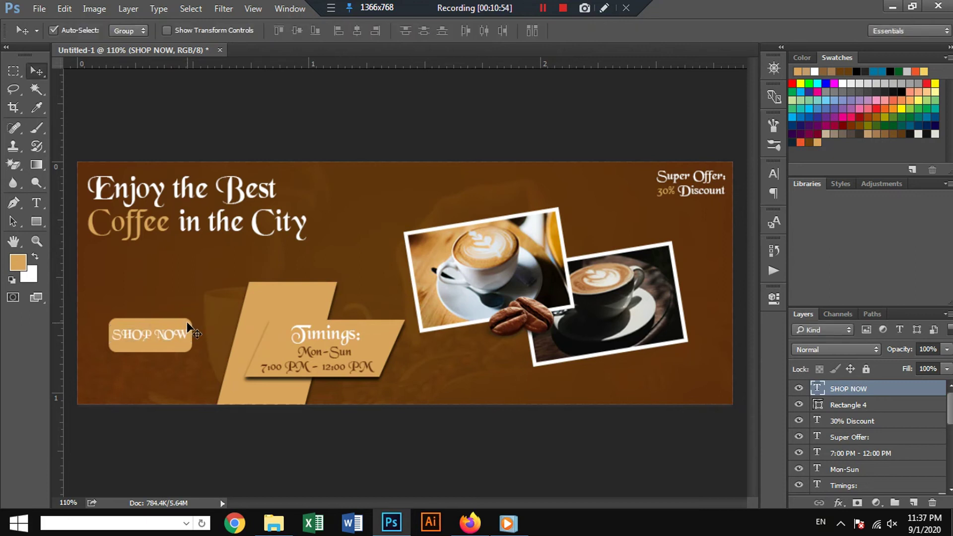
key("Down")
key("Down")
- Recolour 'SHOP NOW' with dark brown sampled from the banner
left_click(36, 203)
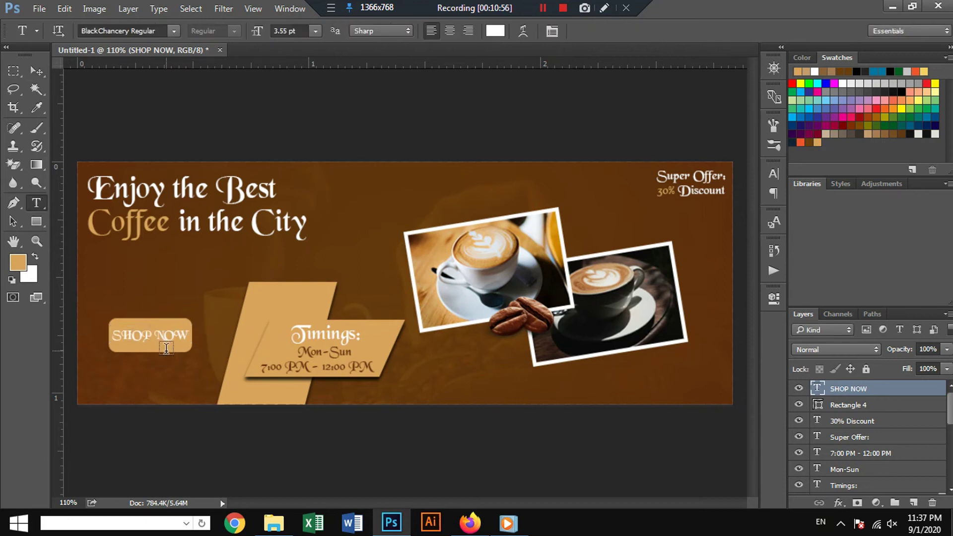
triple_click(159, 337)
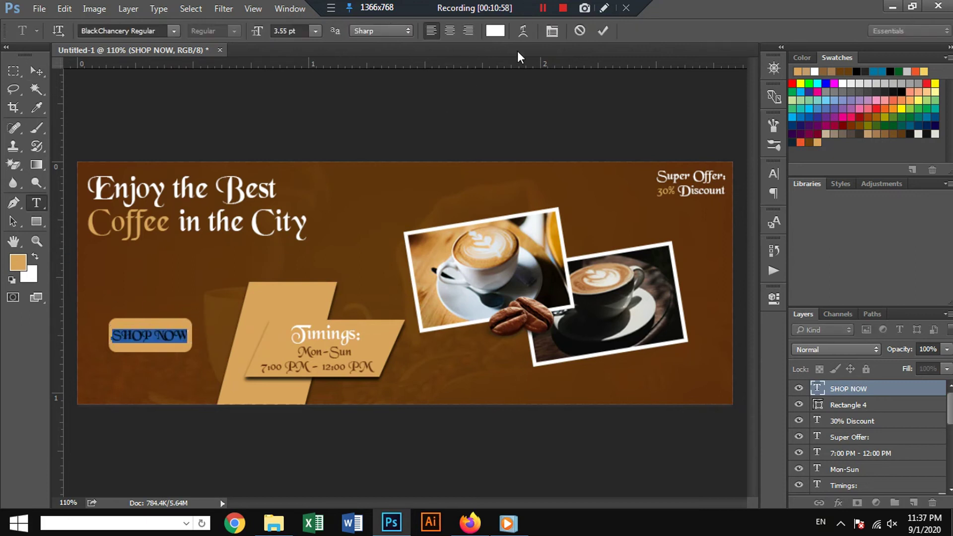
left_click(495, 31)
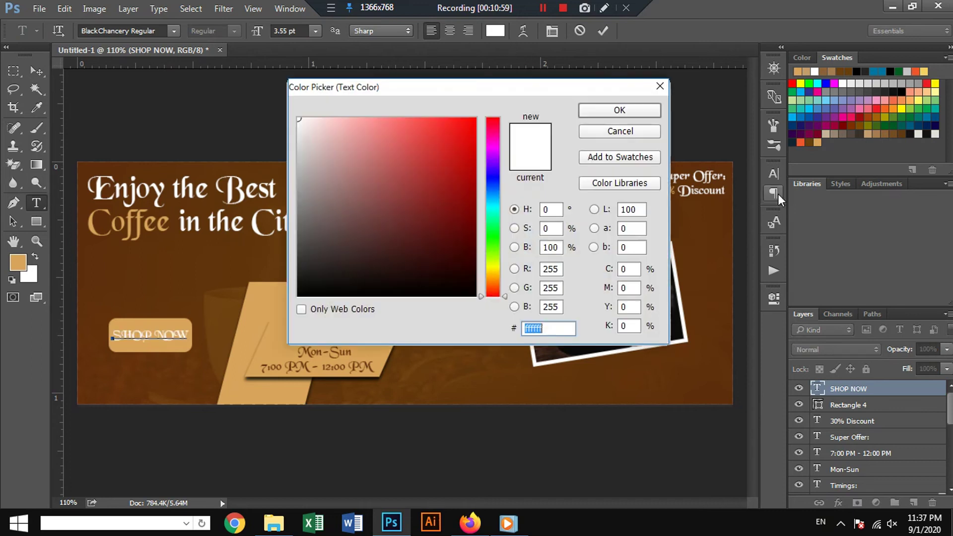
left_click(731, 163)
left_click(619, 110)
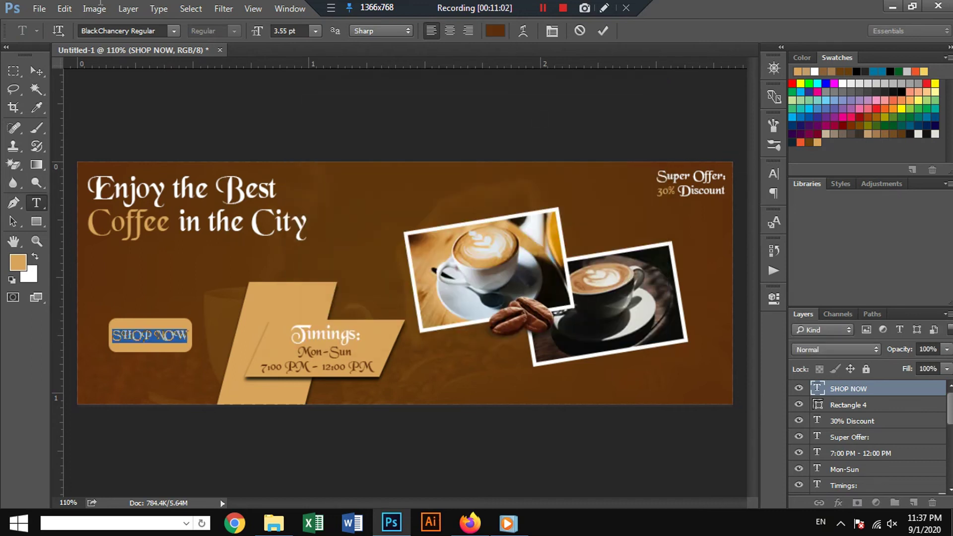
left_click(35, 8)
- Open the pin, globe and phone icon image files
left_click(40, 9)
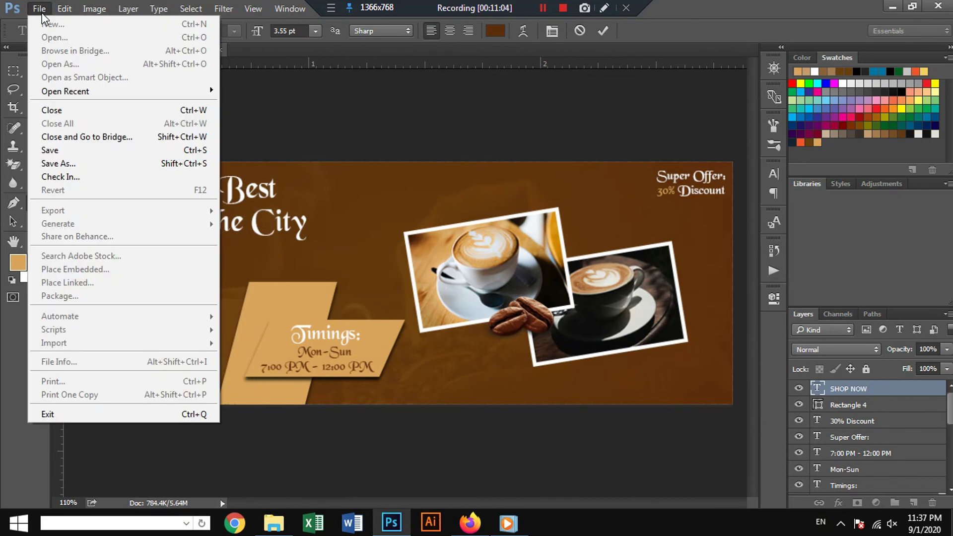
left_click(43, 10)
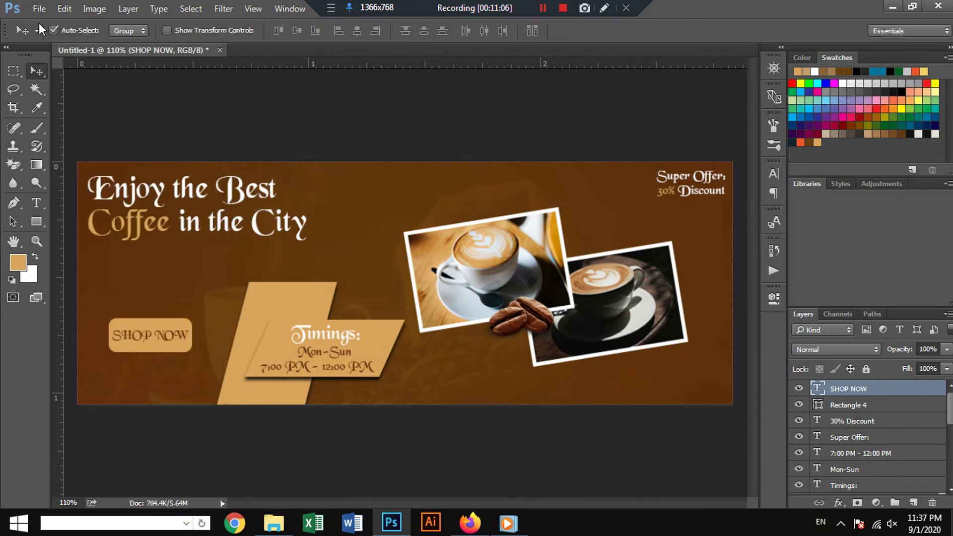
left_click(40, 10)
left_click(49, 39)
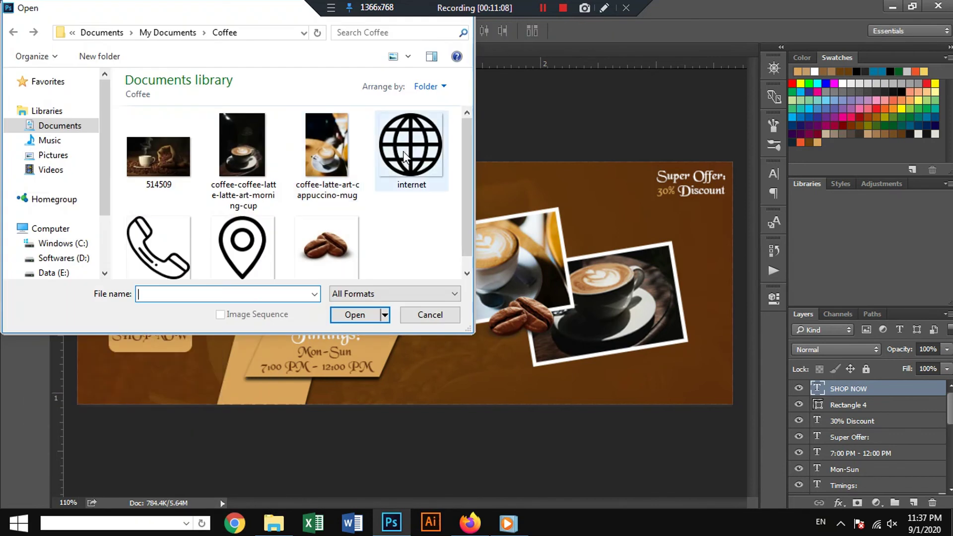
left_click(261, 233, "ctrl")
left_click(159, 229, "ctrl")
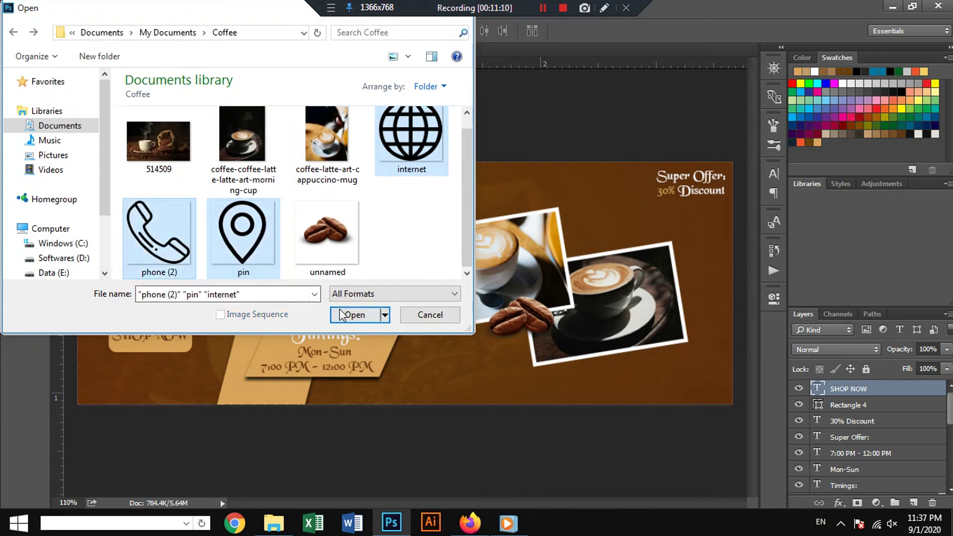
left_click(353, 315)
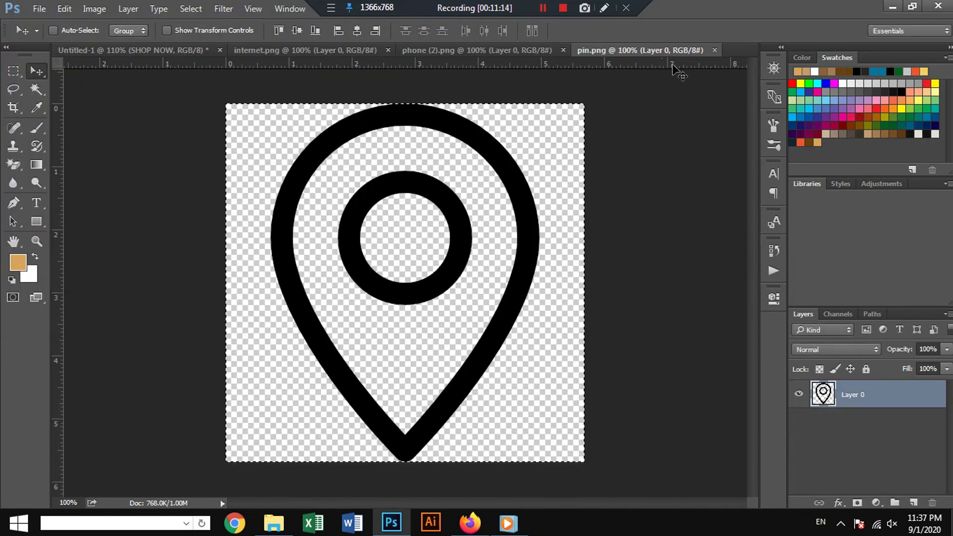
- Bring the location-pin icon onto the banner, closing its file without saving
key("Delete")
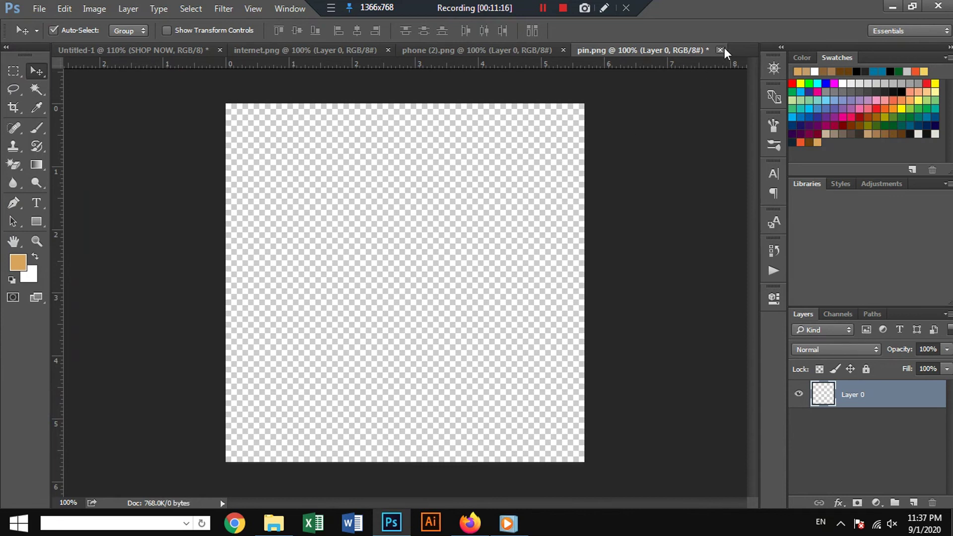
left_click(720, 50)
left_click(492, 207)
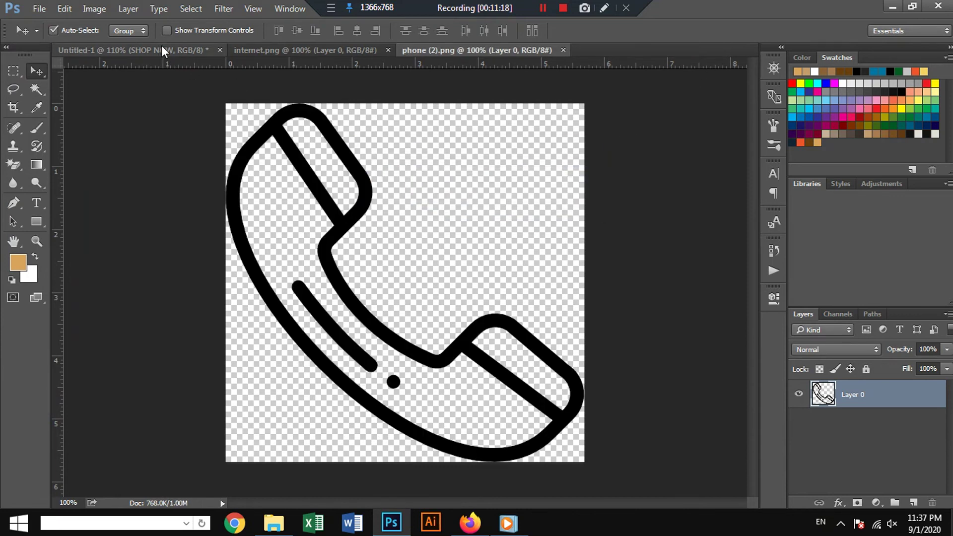
left_click(179, 50)
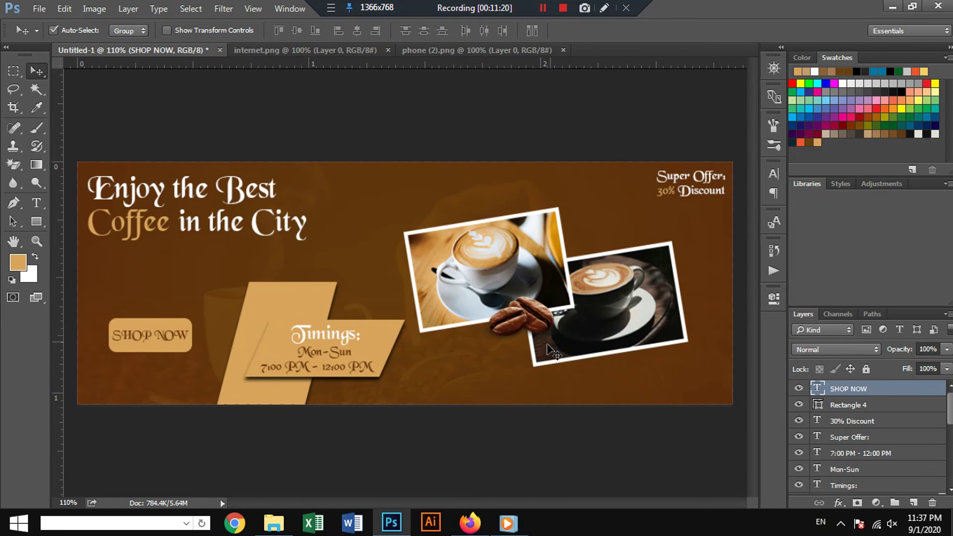
left_click_drag(552, 352, 457, 372)
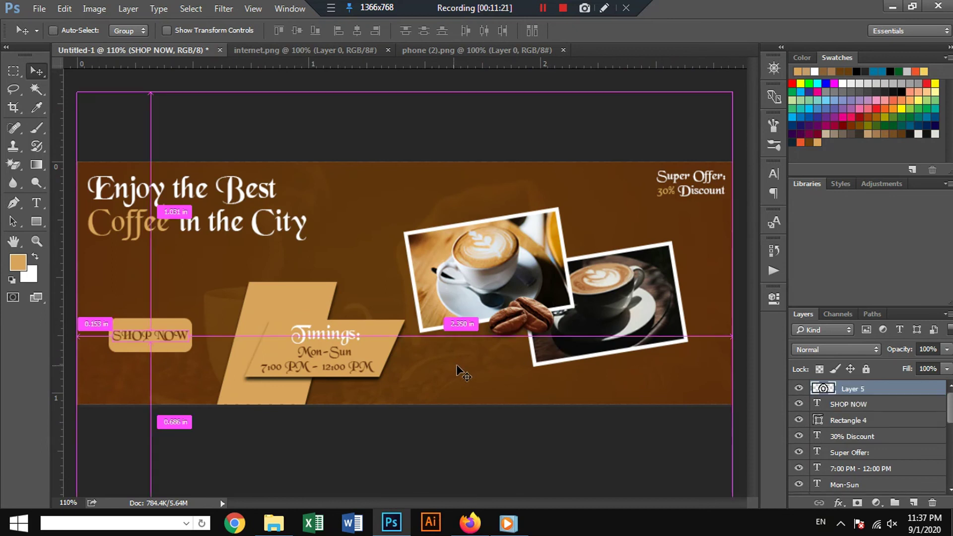
- Cut the globe icon, close its file unsaved, and paste it into the banner
left_click(307, 50)
key("Delete")
left_click(377, 49)
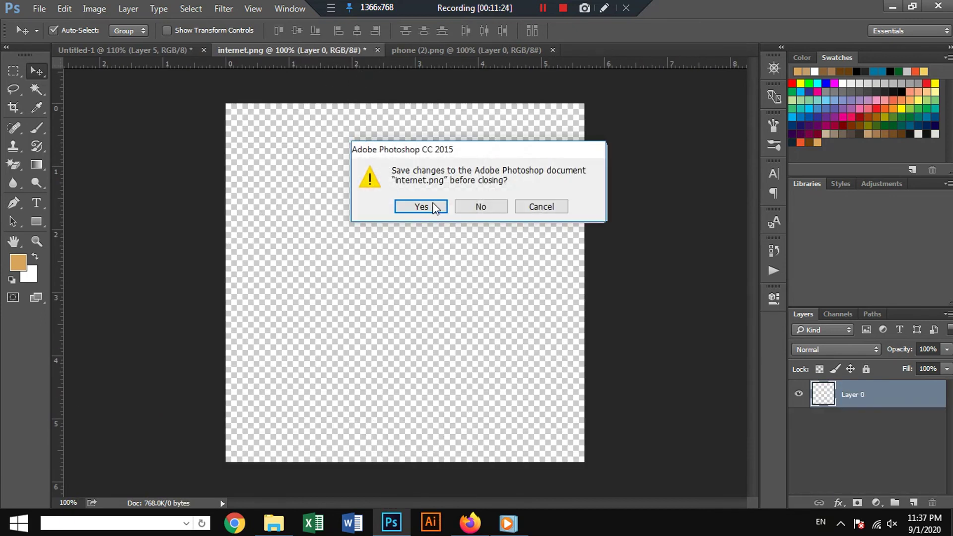
left_click(466, 205)
key("ctrl+v")
- Paste the phone icon into the banner, close its file, and select all three icon layers
left_click(347, 49)
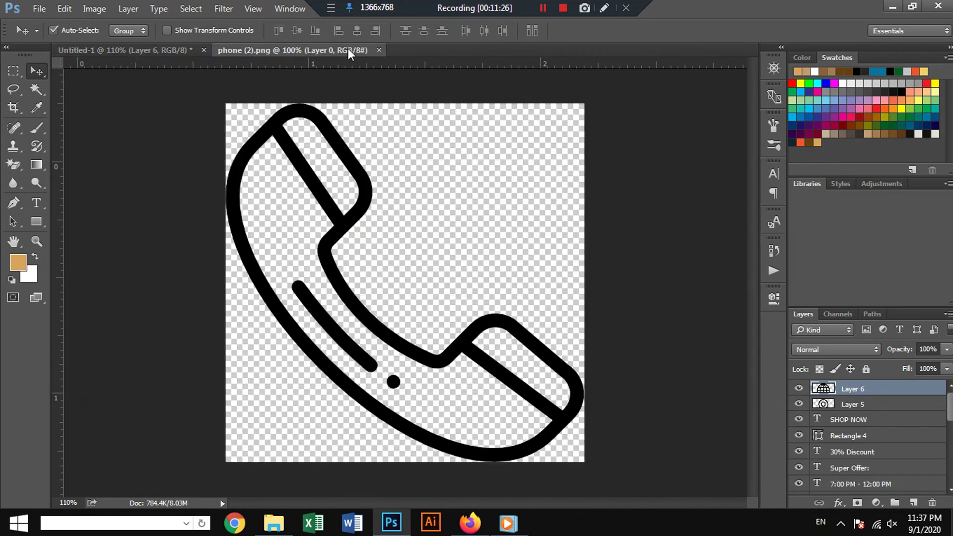
key("Delete")
left_click(384, 49)
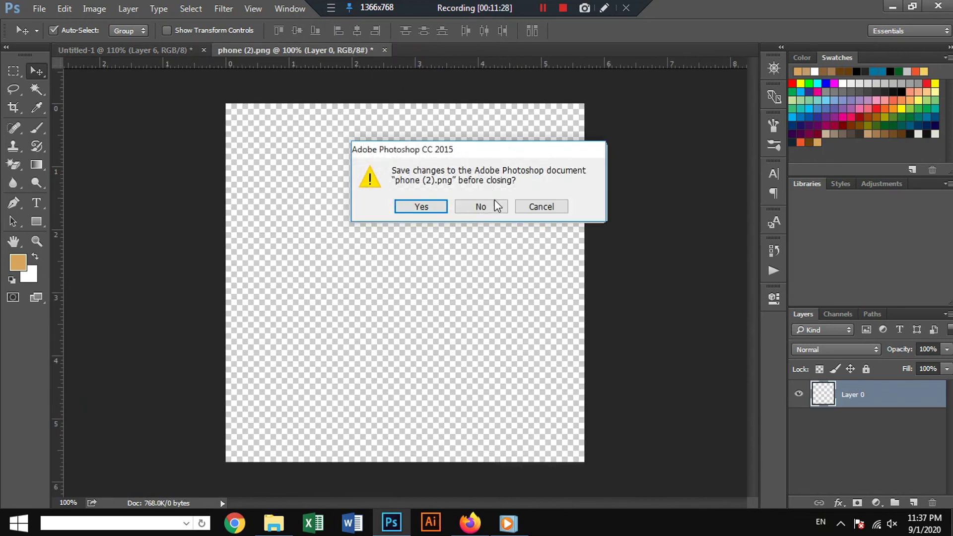
left_click(495, 204)
key("ctrl+v")
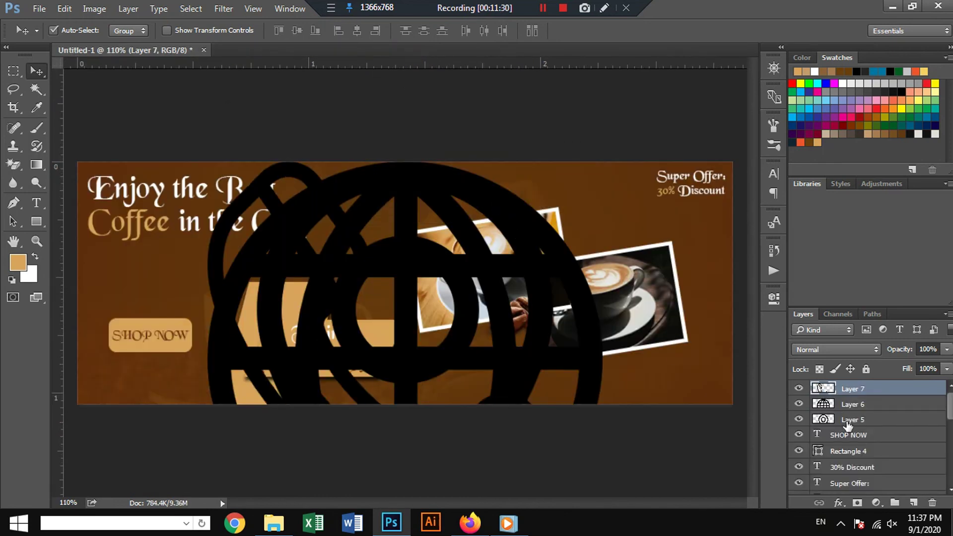
left_click(848, 421, "shift")
key("ctrl+t")
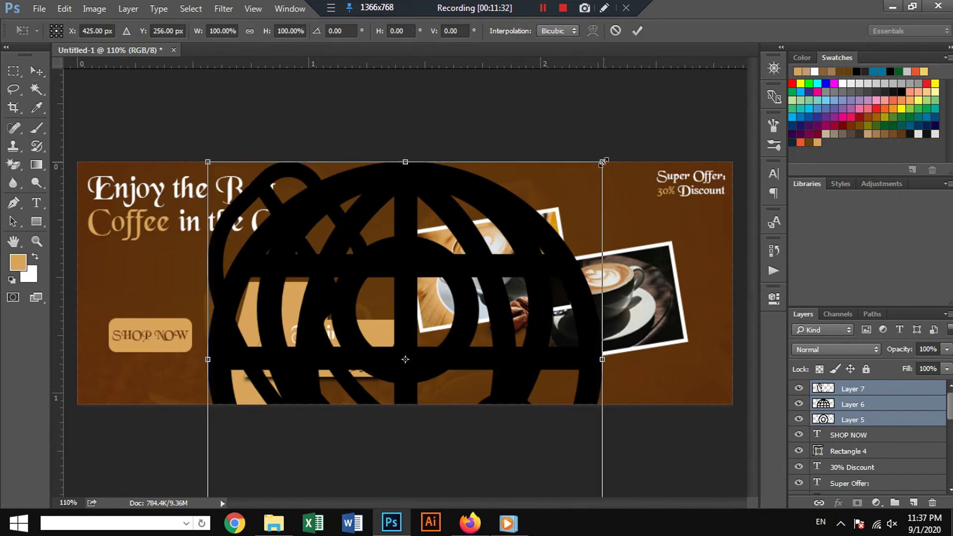
- Scale the three icons down to a tiny size beside the timings block
left_click_drag(602, 162, 417, 346)
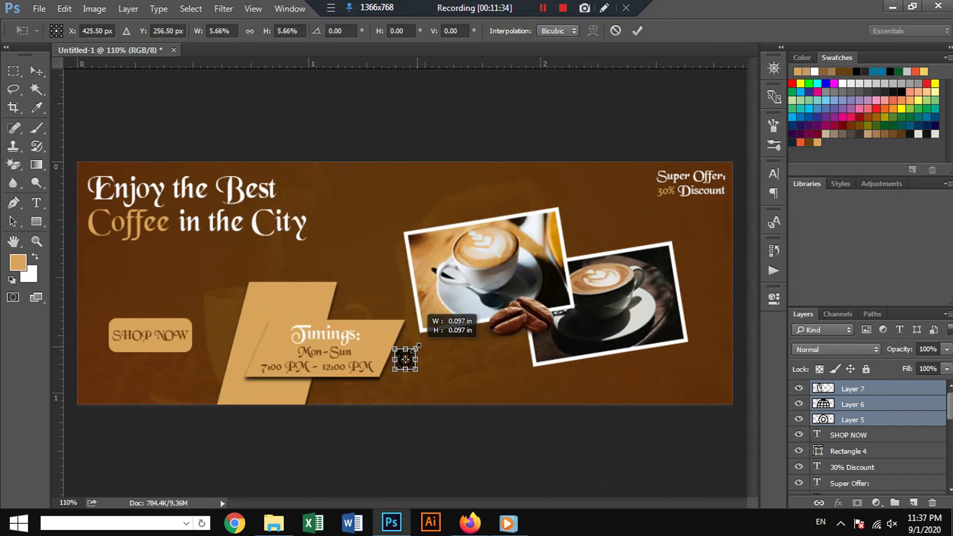
left_click_drag(417, 346, 415, 350)
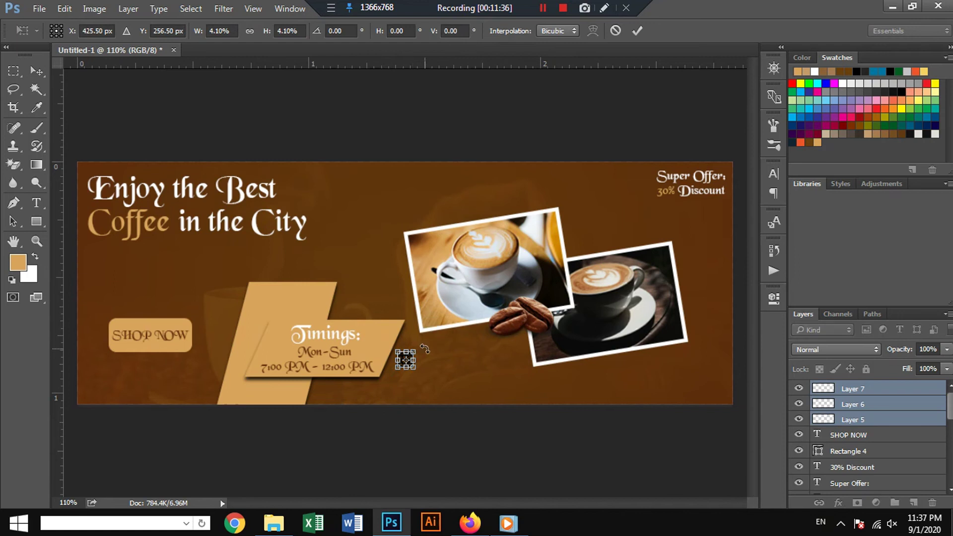
key("Return")
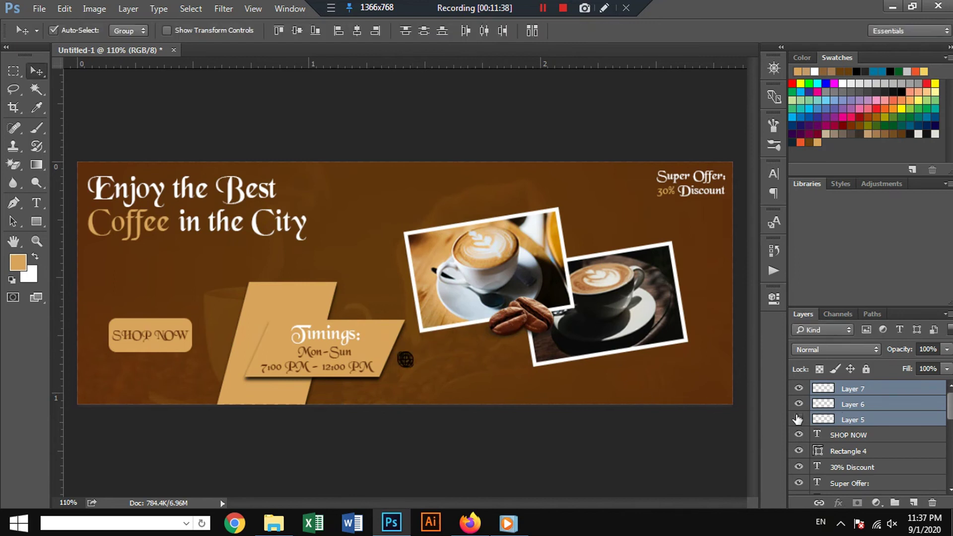
- Hide the pin and globe icon layers, leaving only the phone icon visible
left_click(797, 405)
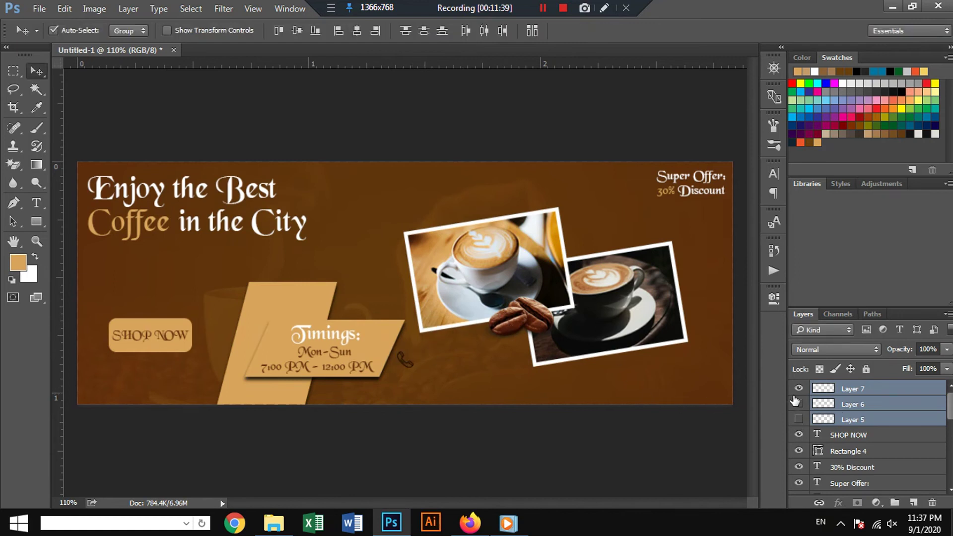
left_click(828, 393)
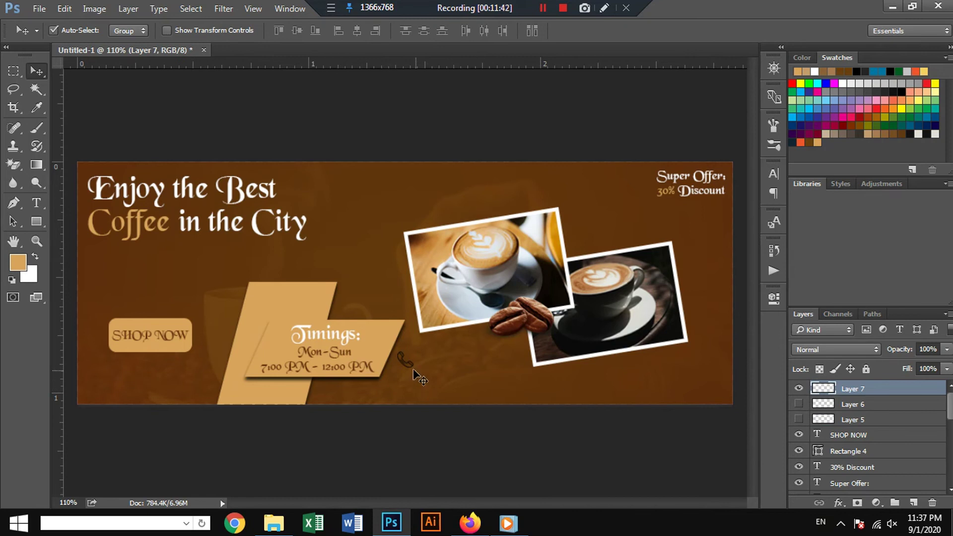
scroll(412, 370, "up", 2)
scroll(413, 372, "up", 2)
scroll(415, 373, "up", 1)
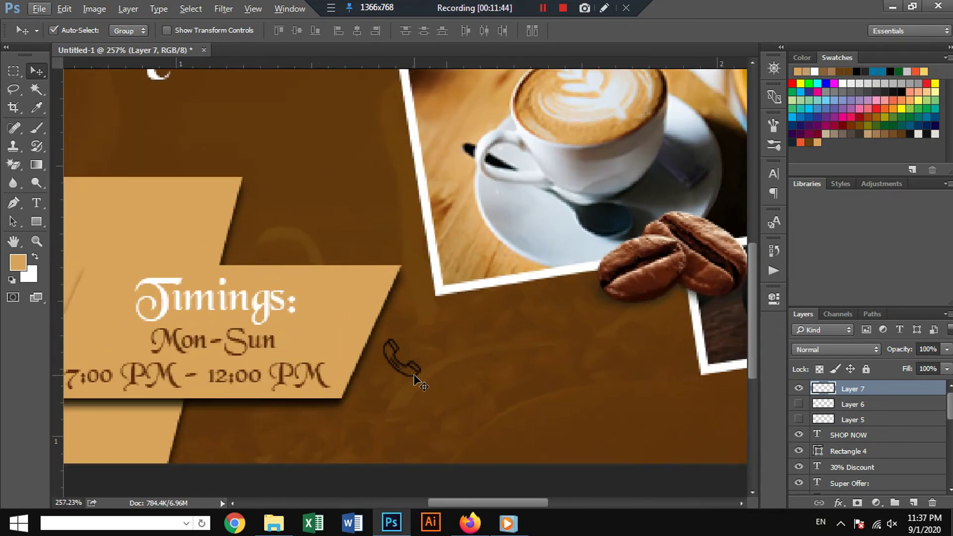
scroll(416, 382, "down", 2)
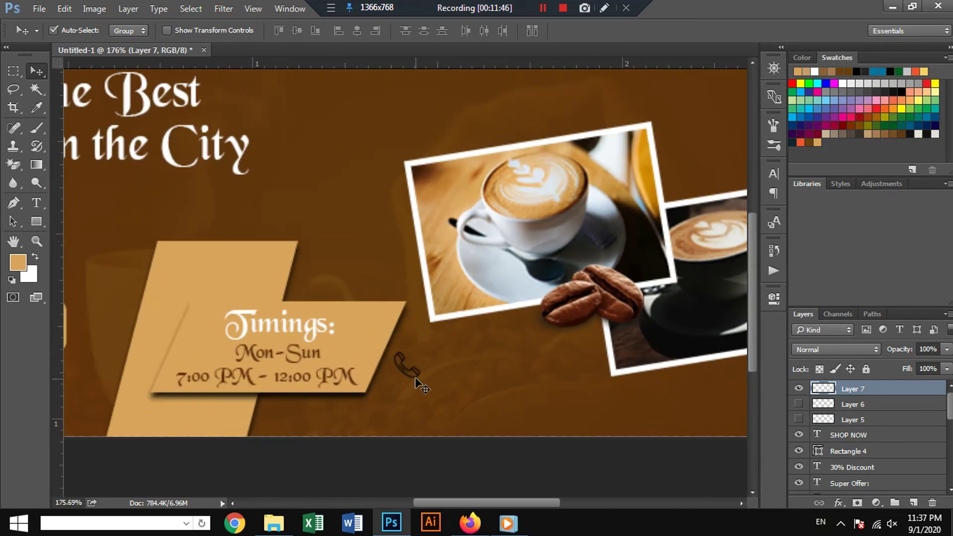
- Place the phone icon lower right, the globe above it, and the pin below Timings
left_click(417, 380)
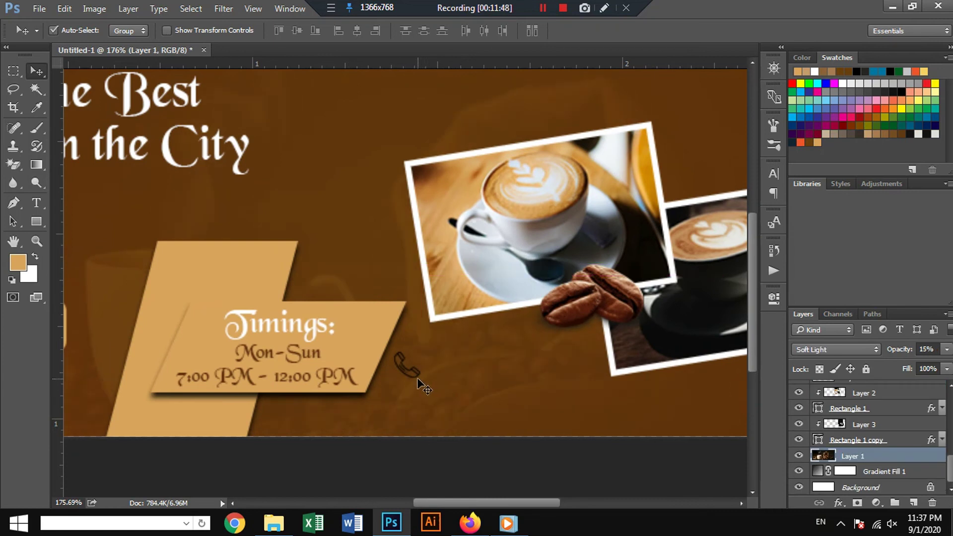
left_click_drag(418, 379, 561, 426)
left_click(799, 404)
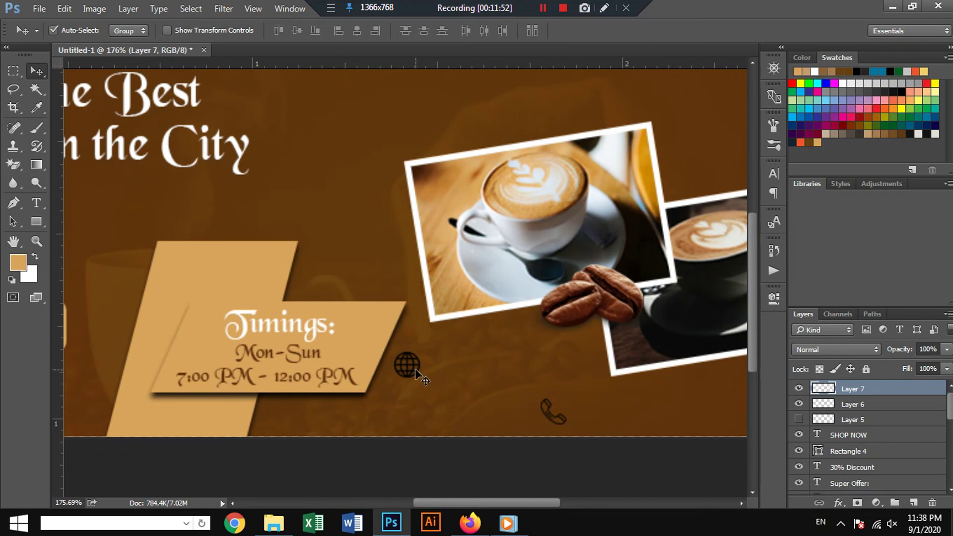
left_click_drag(415, 368, 555, 378)
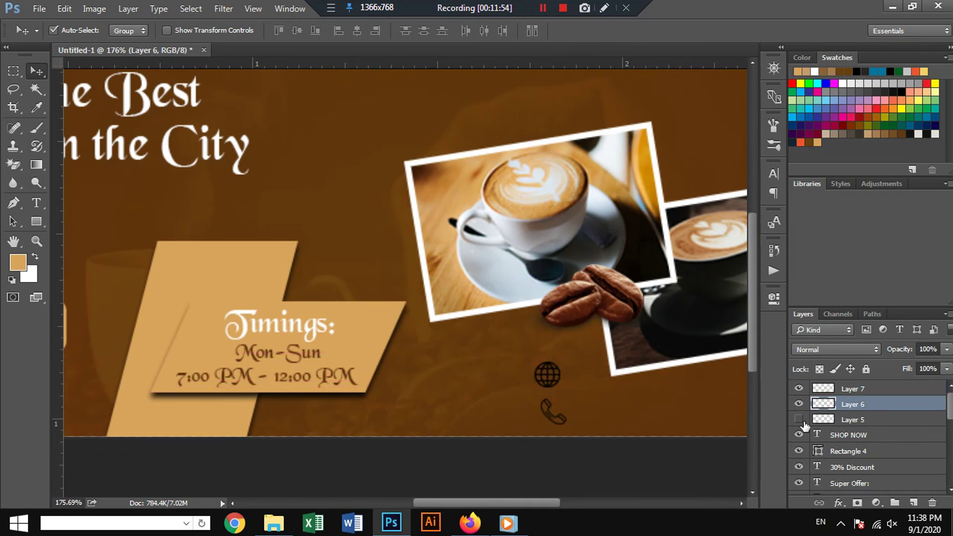
left_click_drag(407, 367, 355, 421)
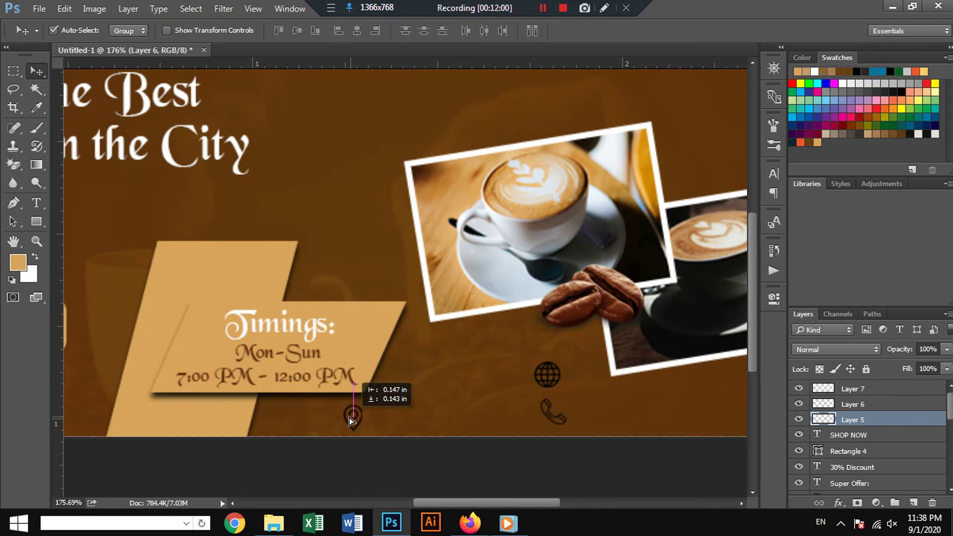
left_click_drag(354, 421, 362, 419)
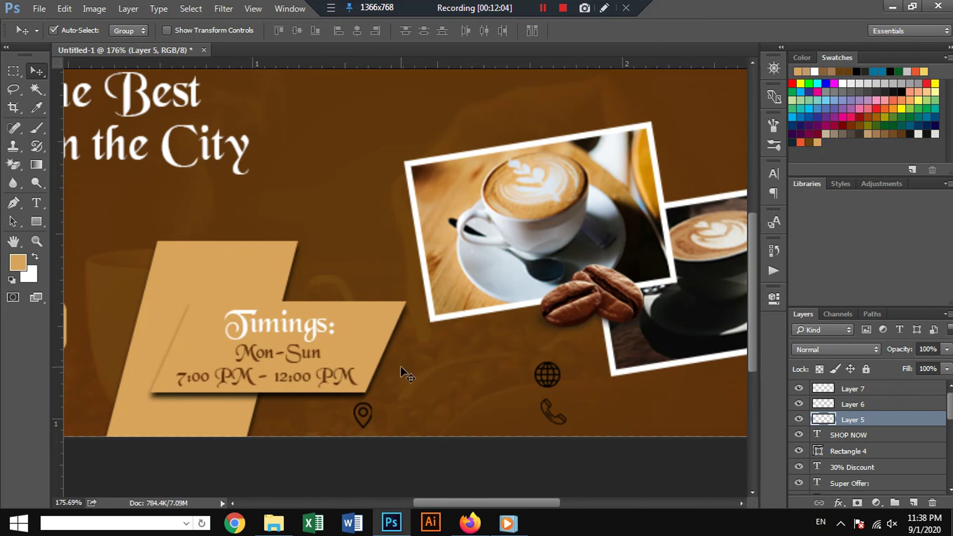
- Add white ffffff text 'Coffee Shop Address Here' beside the icons
left_click(37, 202)
left_click(430, 400)
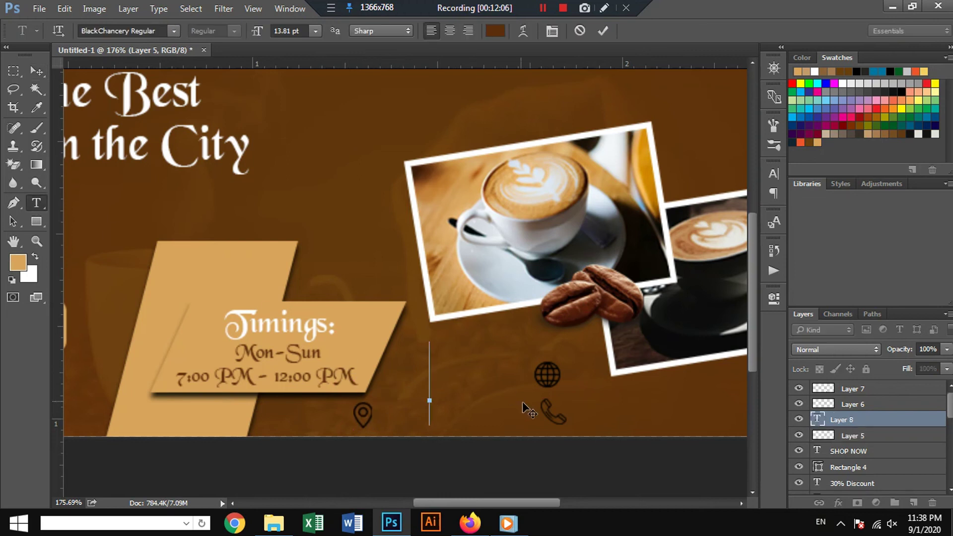
type("Co")
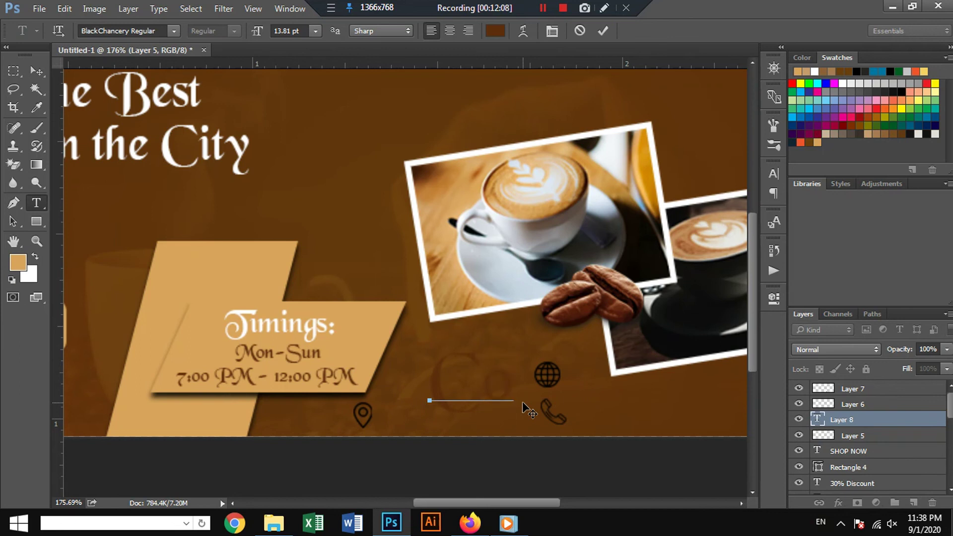
type("ffee")
type(" Sh")
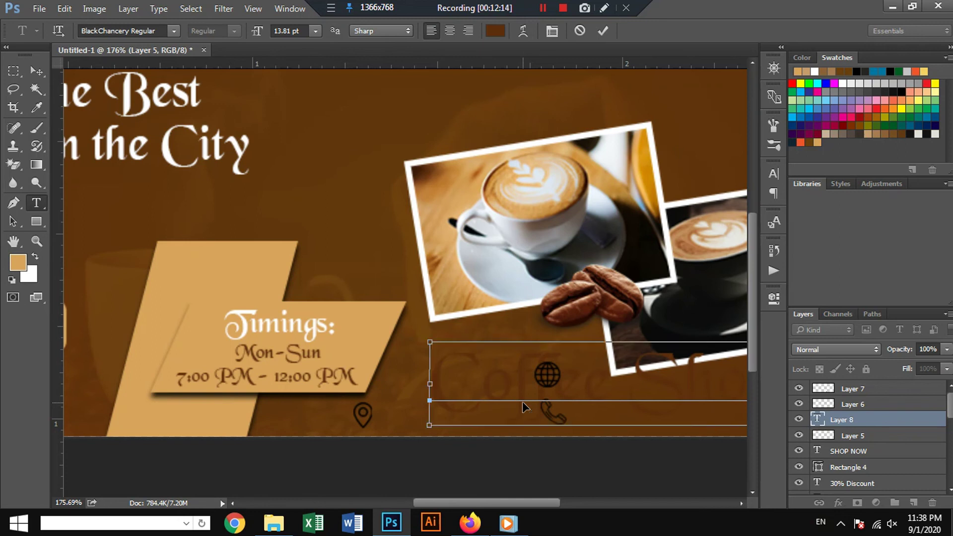
key("ctrl+a")
left_click(498, 31)
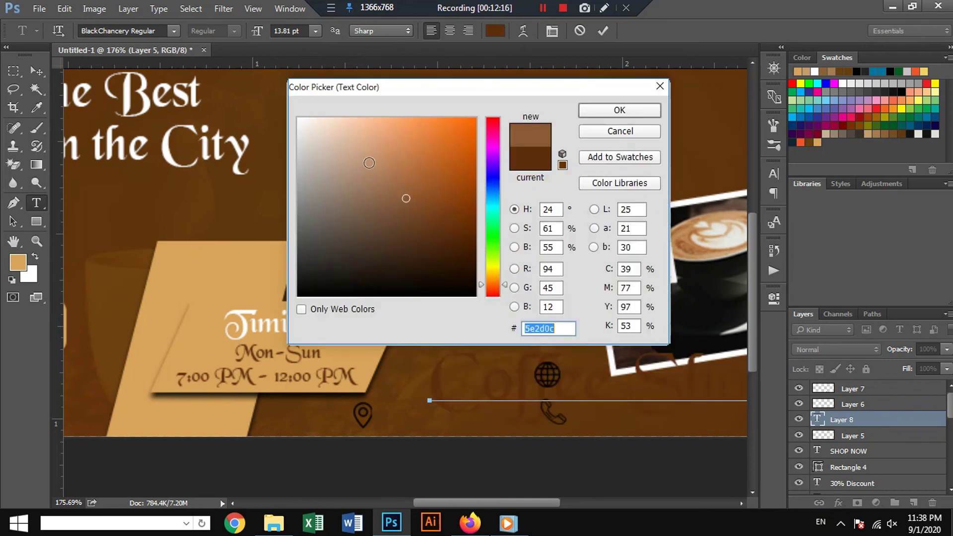
type("ffffff")
left_click(620, 110)
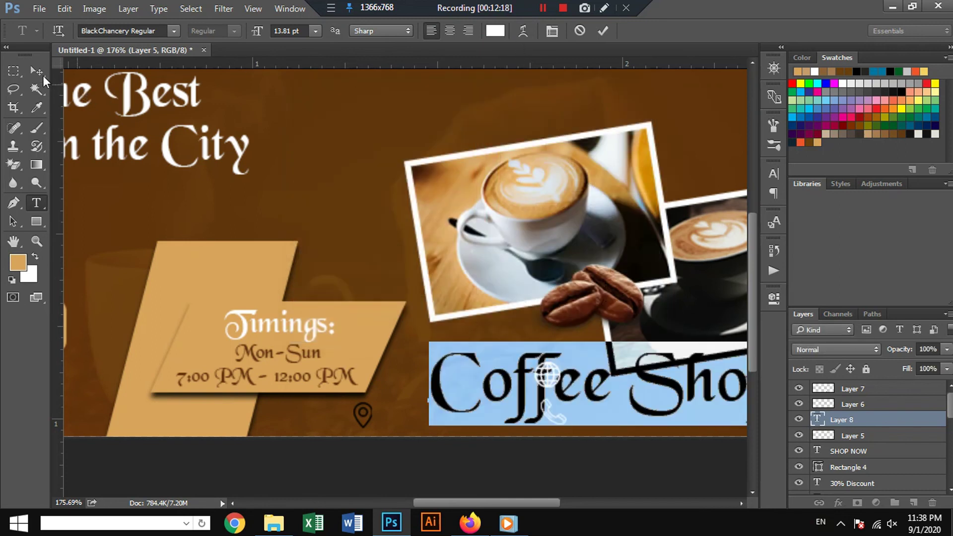
left_click(37, 71)
- Shrink the address text and line it up beside the location-pin icon
key("ctrl+t")
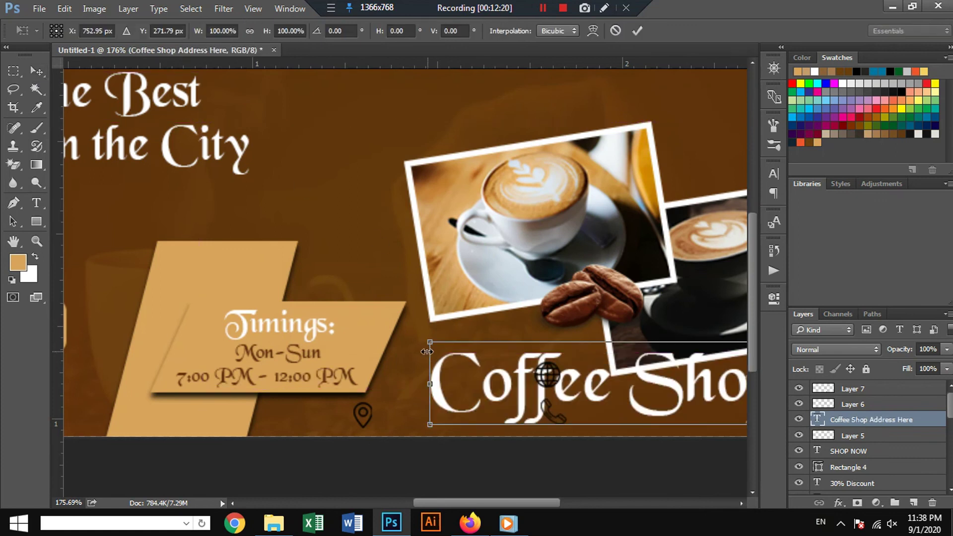
left_click_drag(426, 351, 702, 383)
left_click_drag(428, 385, 420, 384)
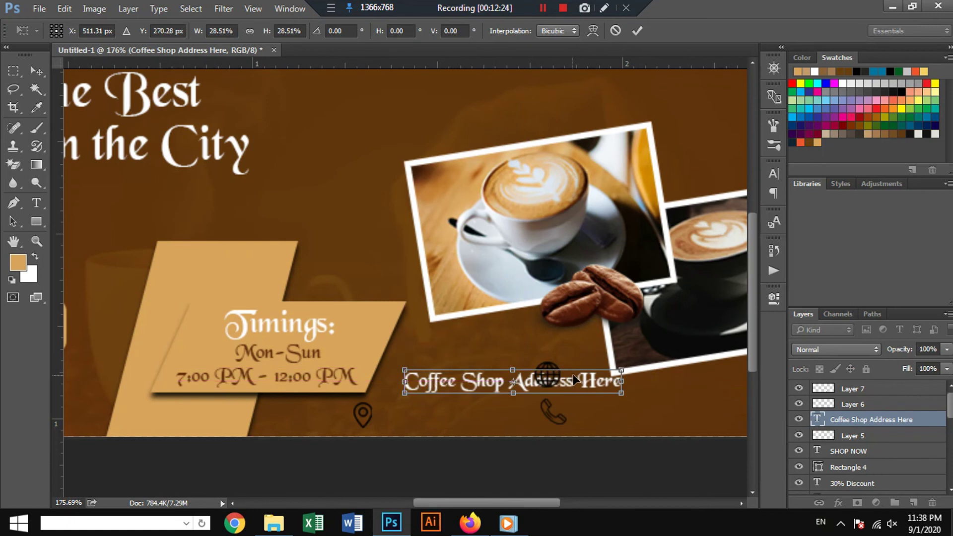
mouse_move(636, 380)
left_mouse_down()
mouse_move(575, 381)
mouse_move(585, 381)
left_mouse_up()
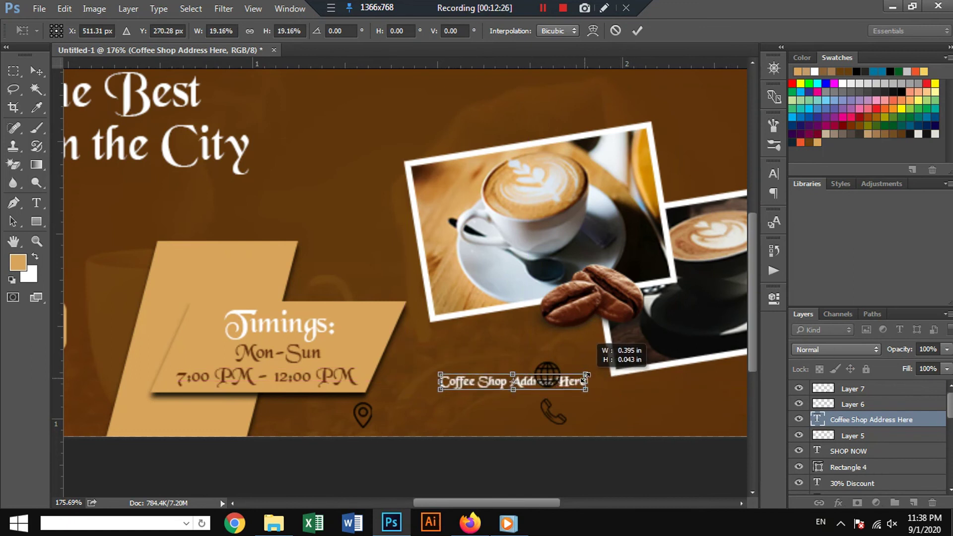
key("Return")
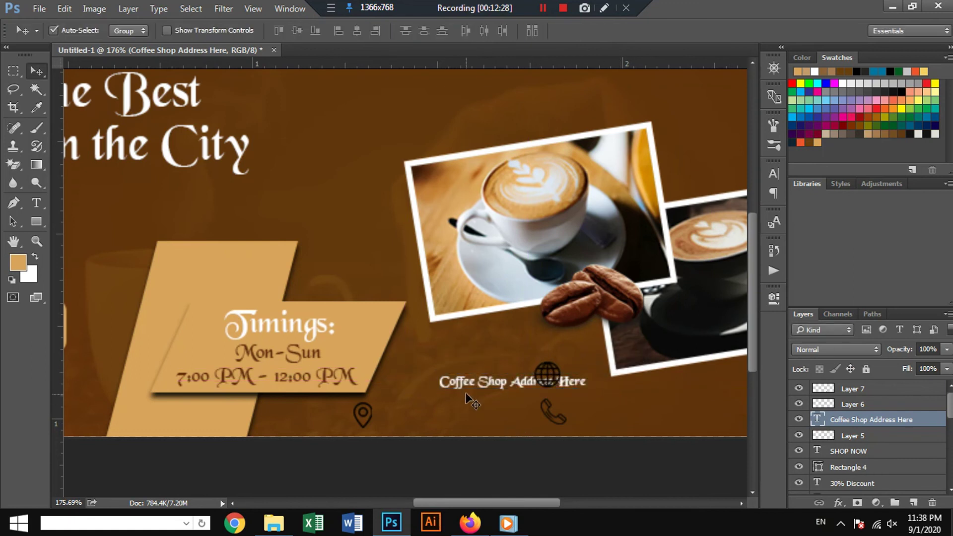
mouse_move(469, 384)
left_mouse_down()
mouse_move(418, 420)
mouse_move(405, 415)
left_mouse_up()
key("Left")
key("Down")
key("Left")
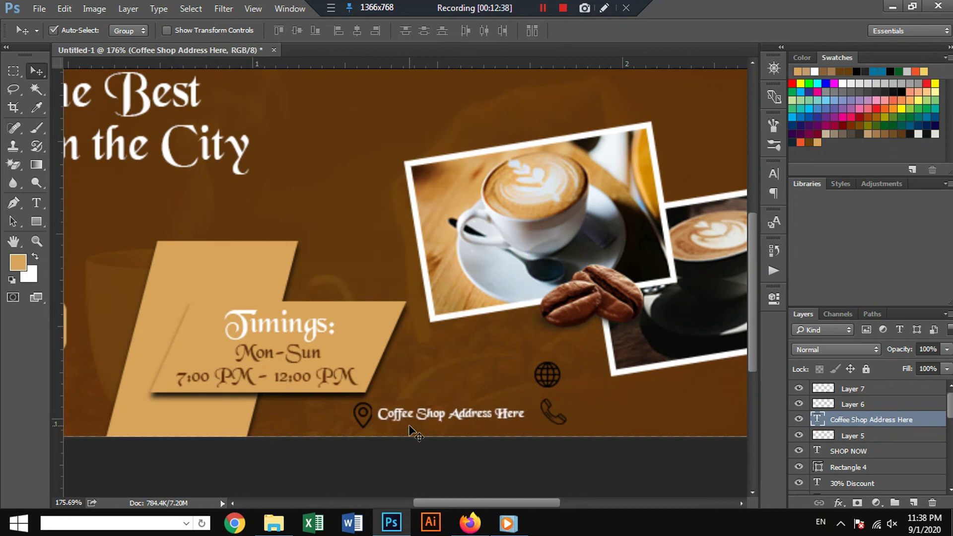
- Give the location-pin icon layer a light Color Overlay layer style
scroll(947, 443, "down", 3)
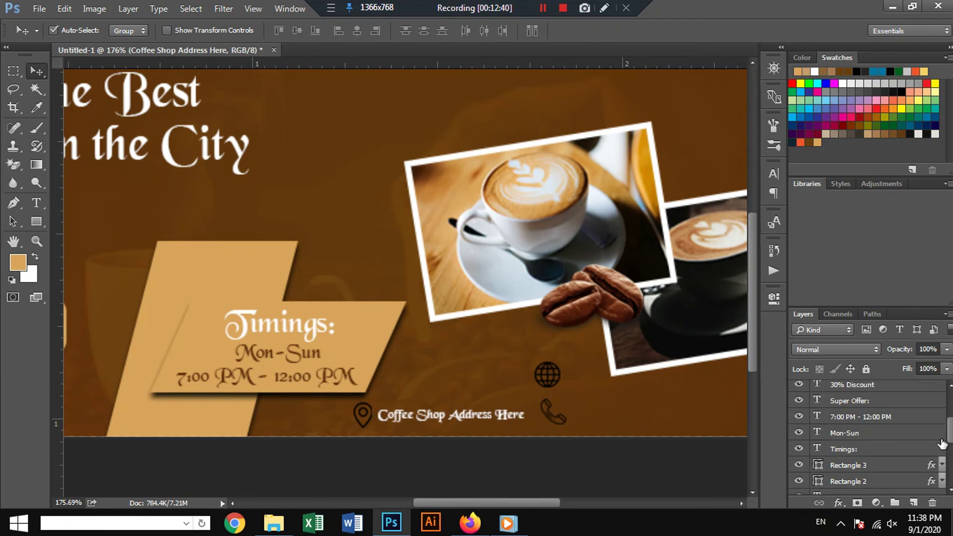
scroll(932, 440, "up", 3)
left_click(932, 437)
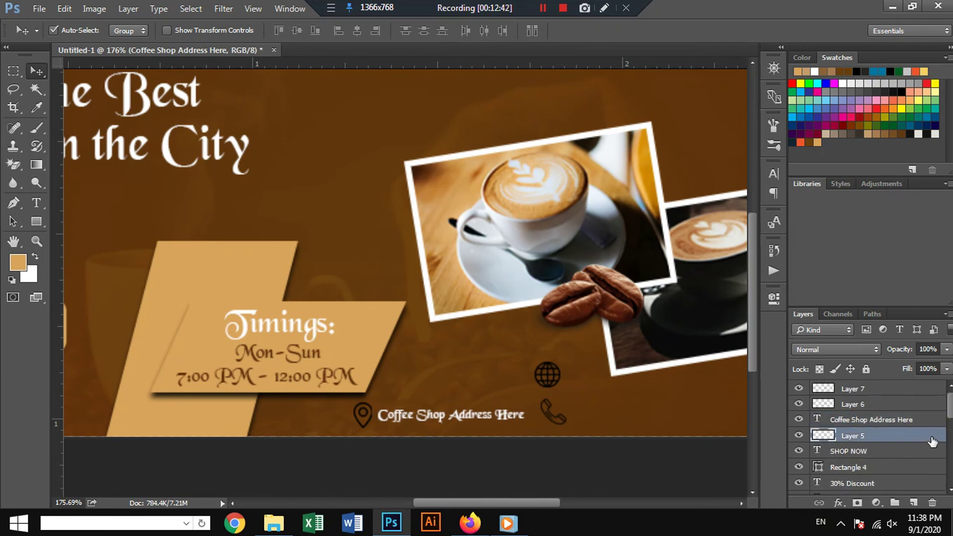
double_click(930, 438)
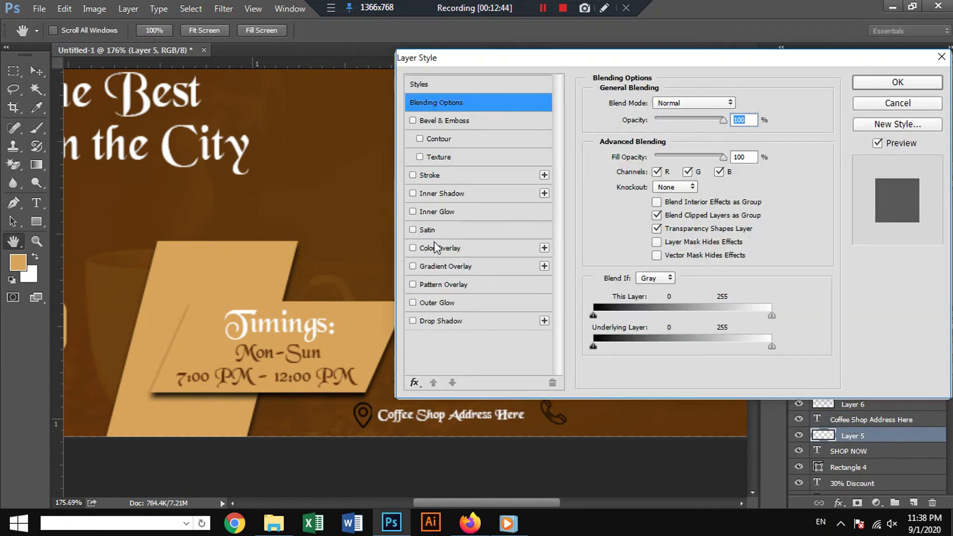
left_click(428, 248)
left_click(869, 81)
- Copy the location icon's colour overlay onto the globe and phone icons
key("v")
key("ctrl+0")
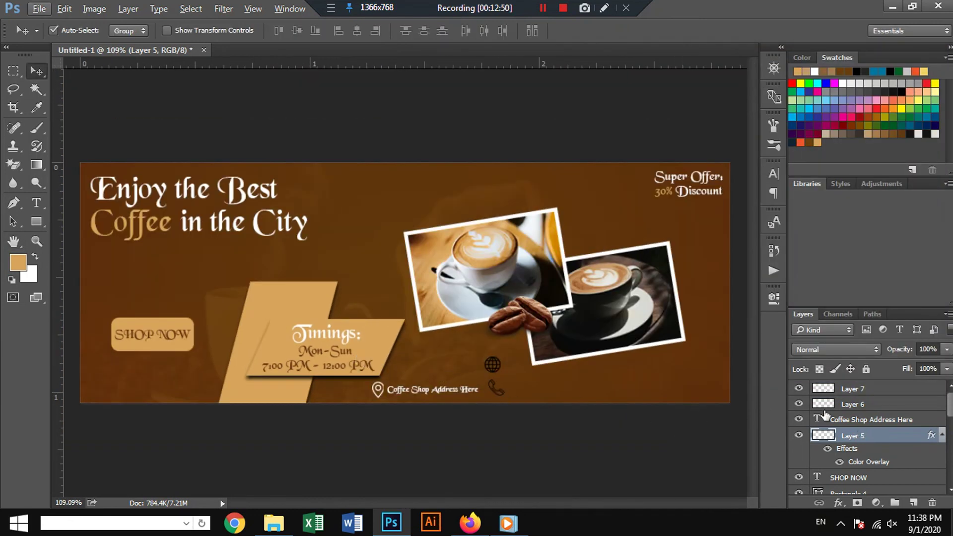
left_click_drag(924, 439, 924, 388)
key("ctrl+t")
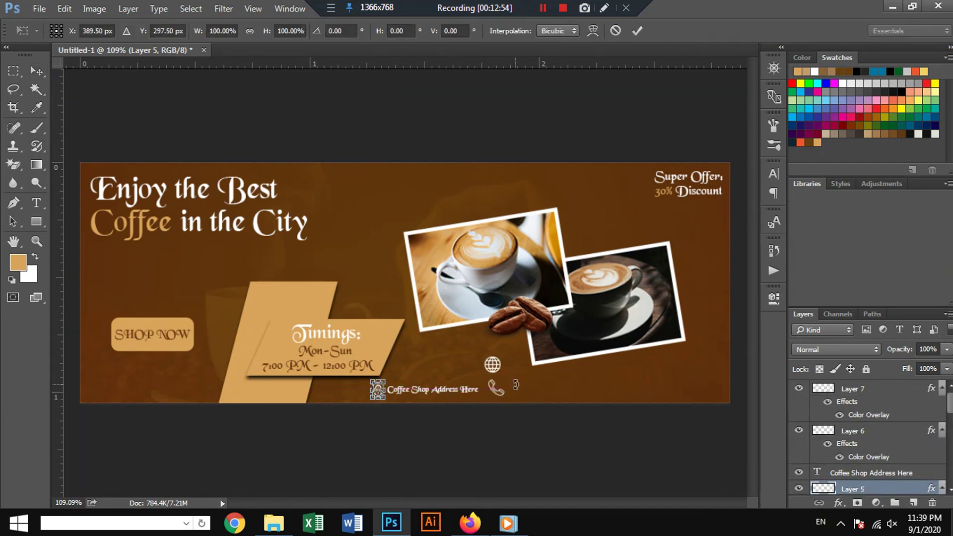
key("Return")
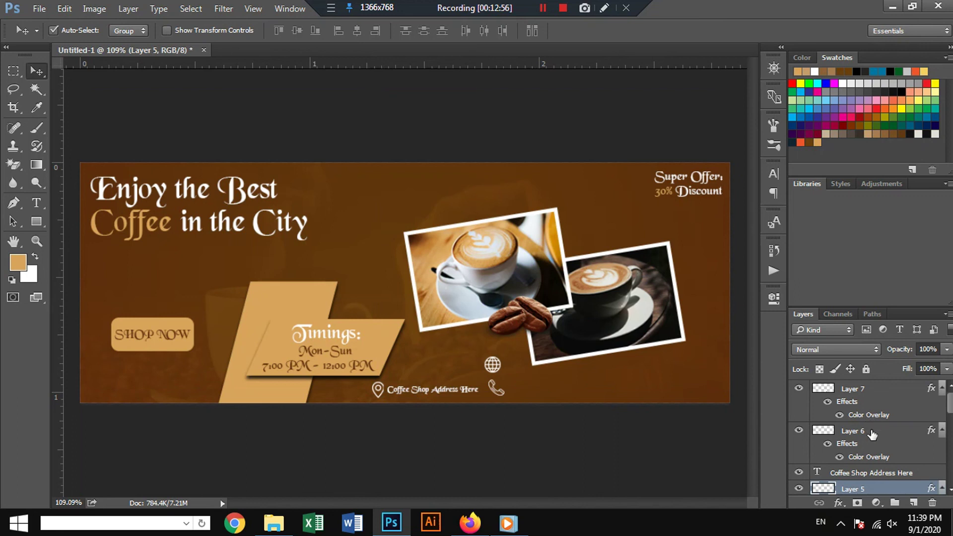
left_click(873, 434)
left_click(500, 396)
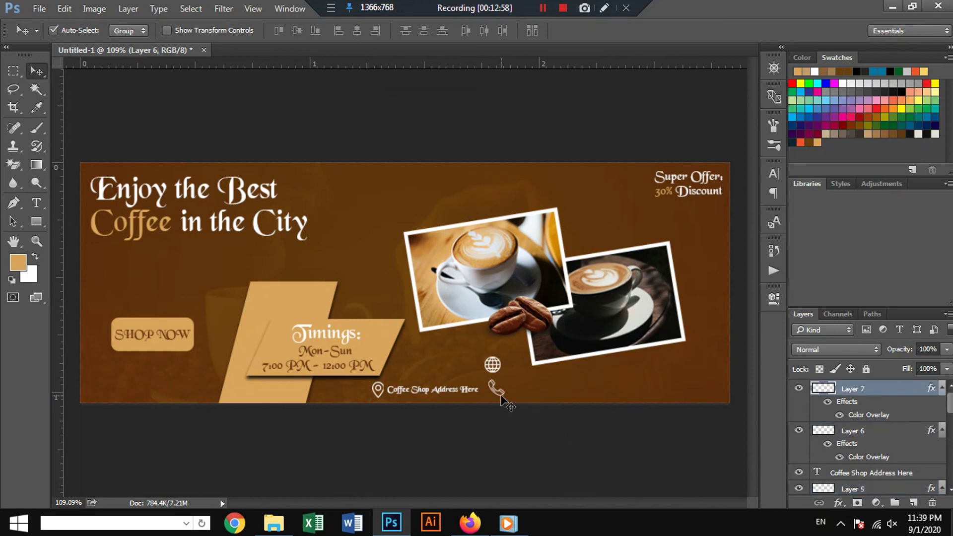
left_click_drag(505, 400, 503, 397)
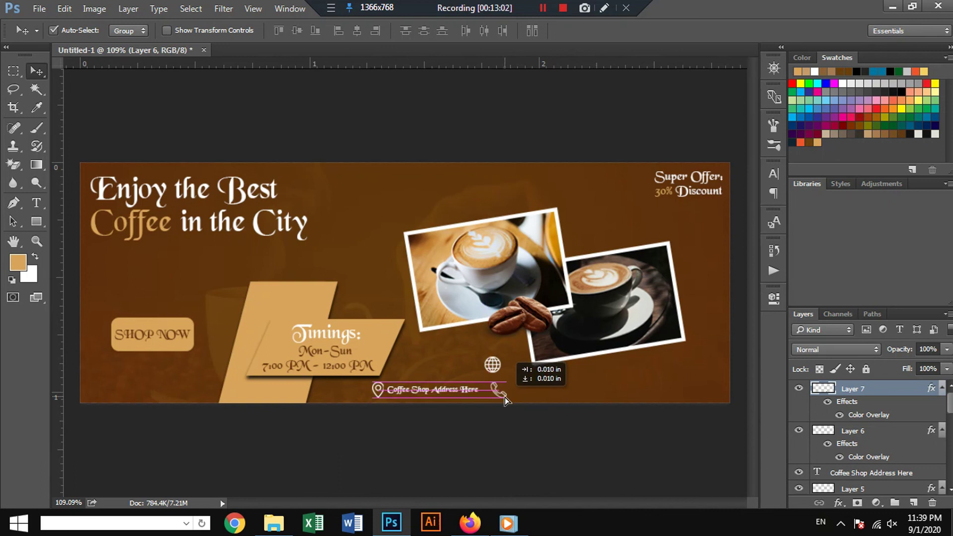
left_click_drag(502, 397, 591, 393)
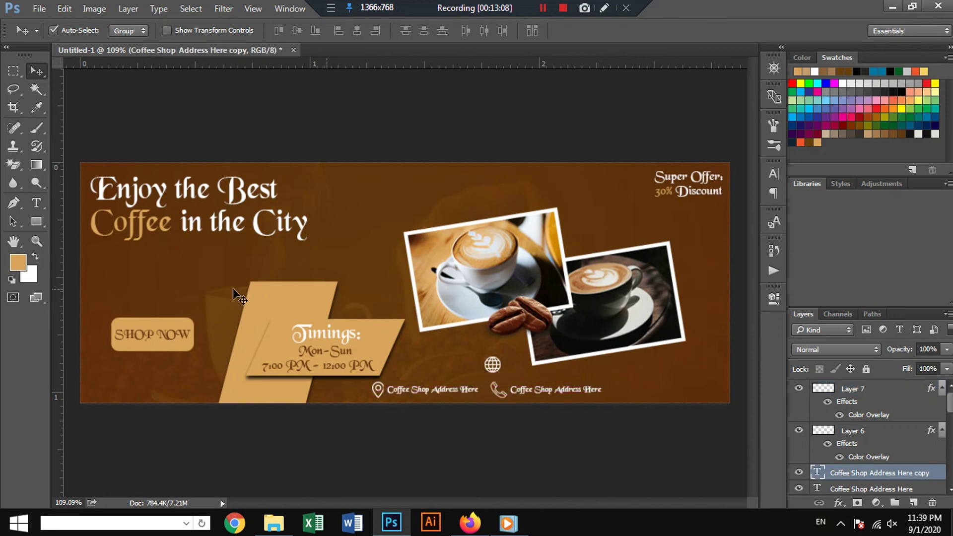
left_click(36, 202)
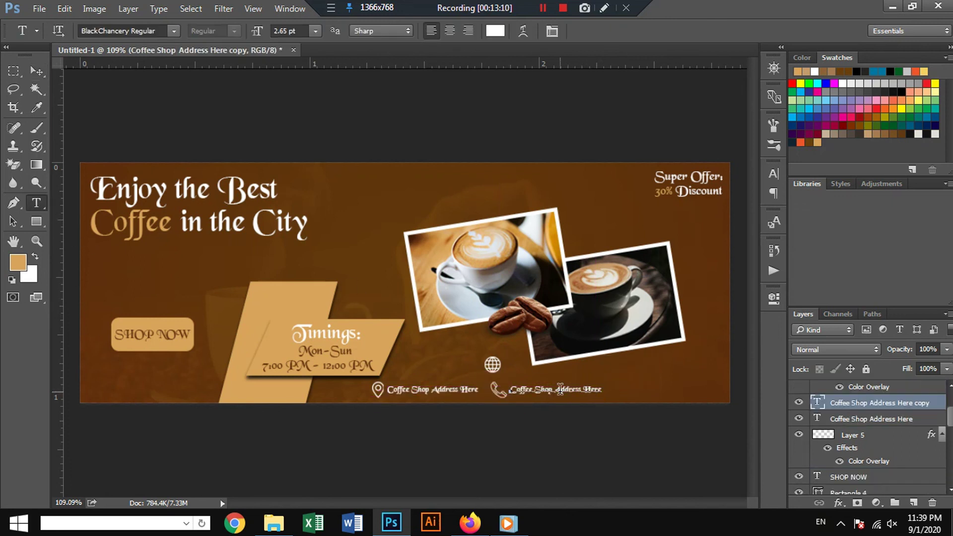
triple_click(571, 390)
key("BackSpace")
type("+92 345 1234567")
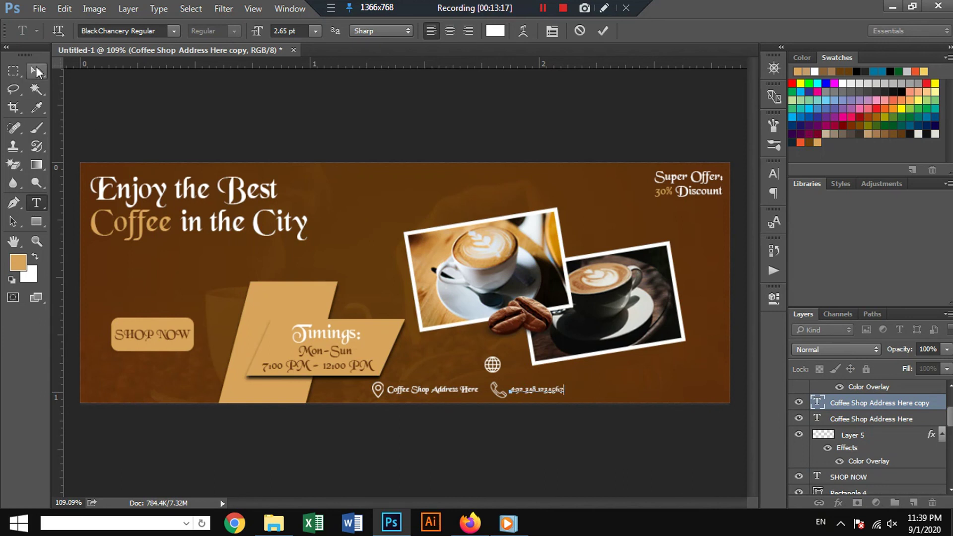
left_click(36, 71)
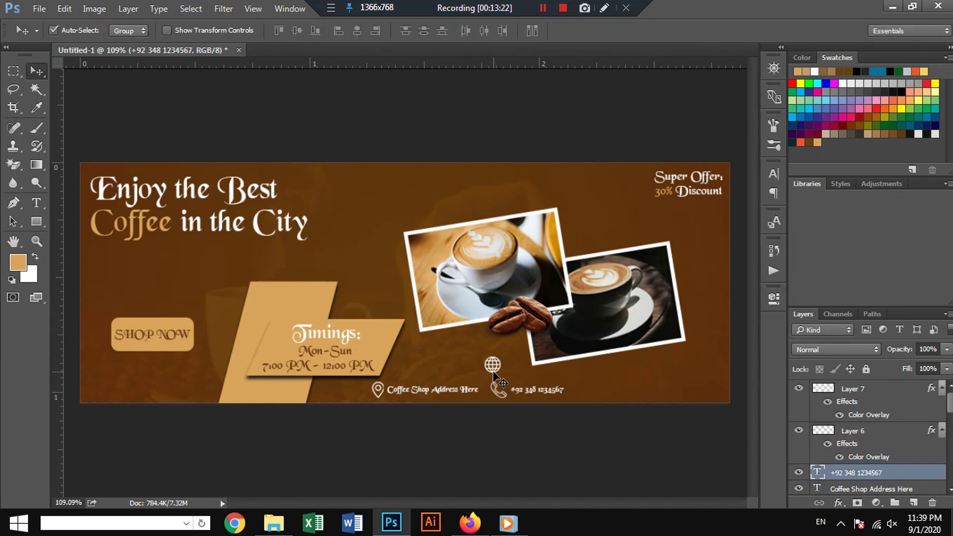
- Move the globe icon right of the phone number and place an address copy after it
left_click_drag(494, 372, 594, 399)
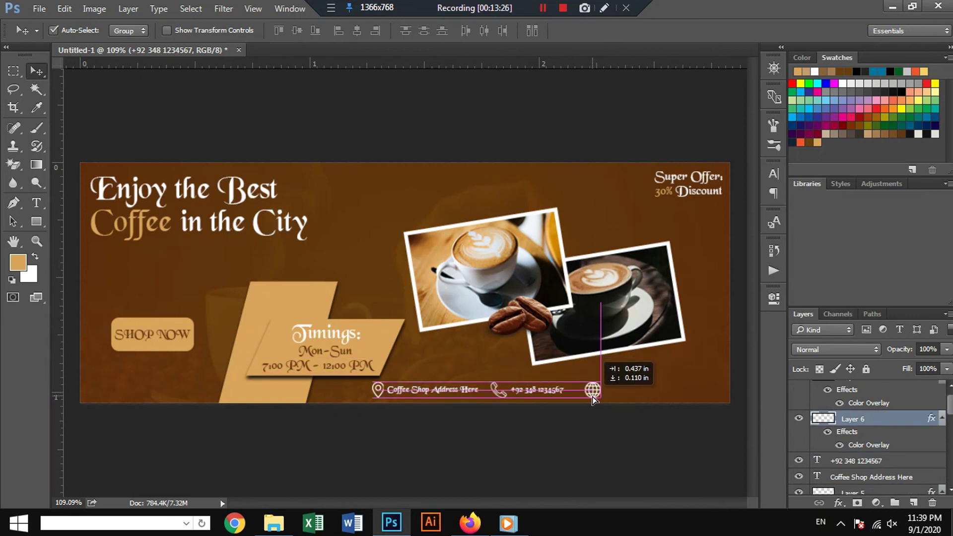
left_click_drag(594, 399, 589, 397)
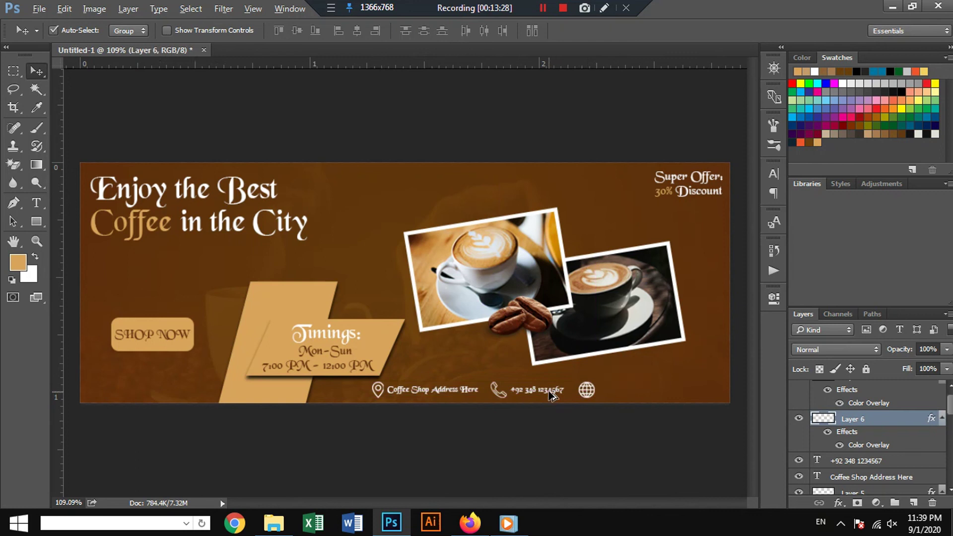
left_click_drag(452, 393, 664, 389)
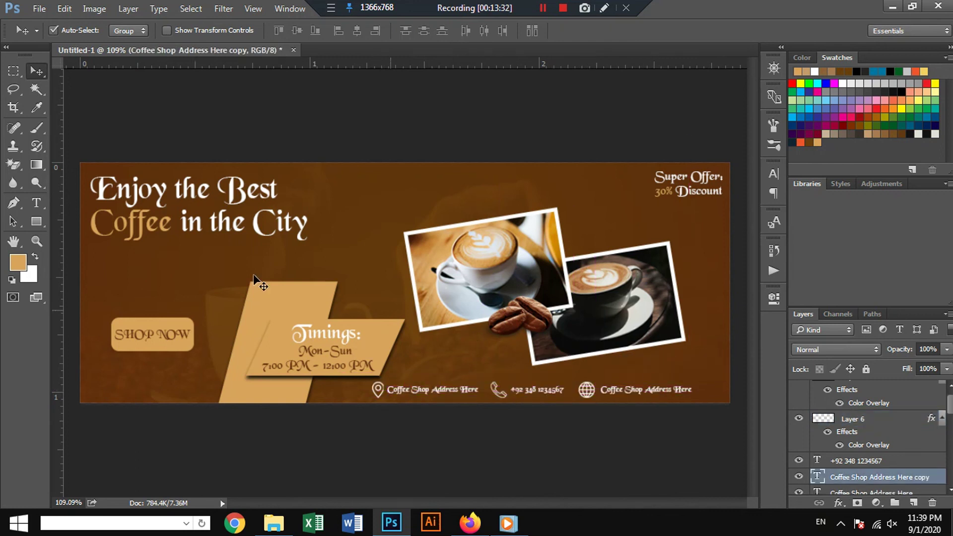
left_click(36, 203)
triple_click(639, 389)
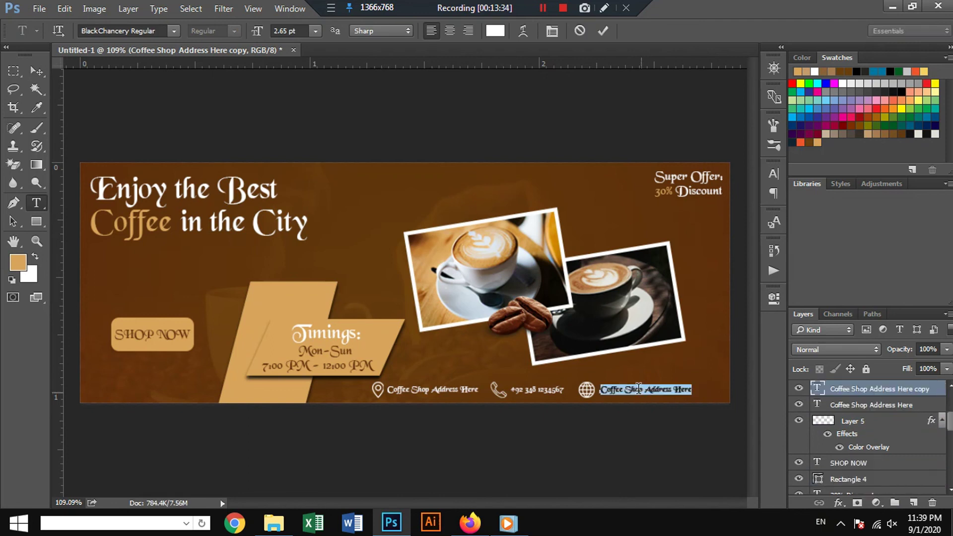
type("www.websitename.com")
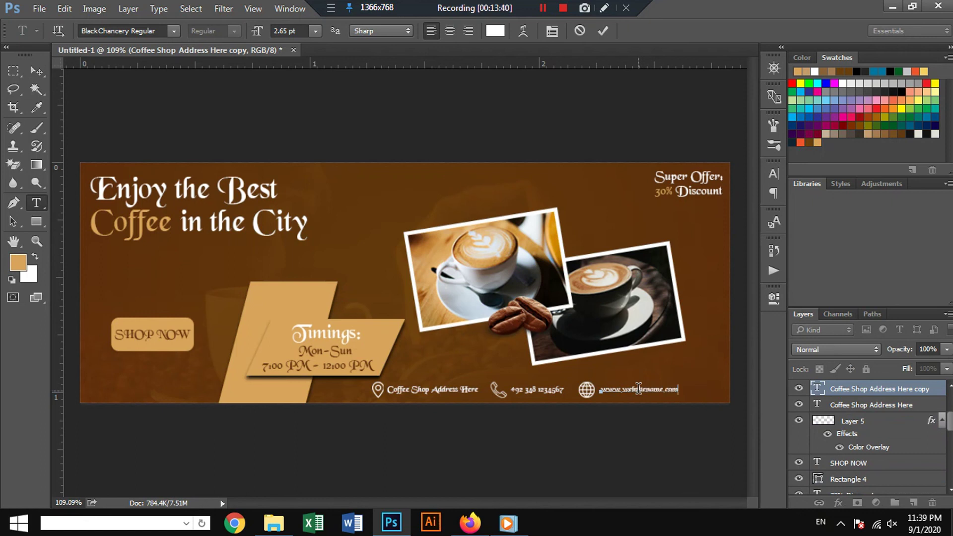
key("ctrl+Return")
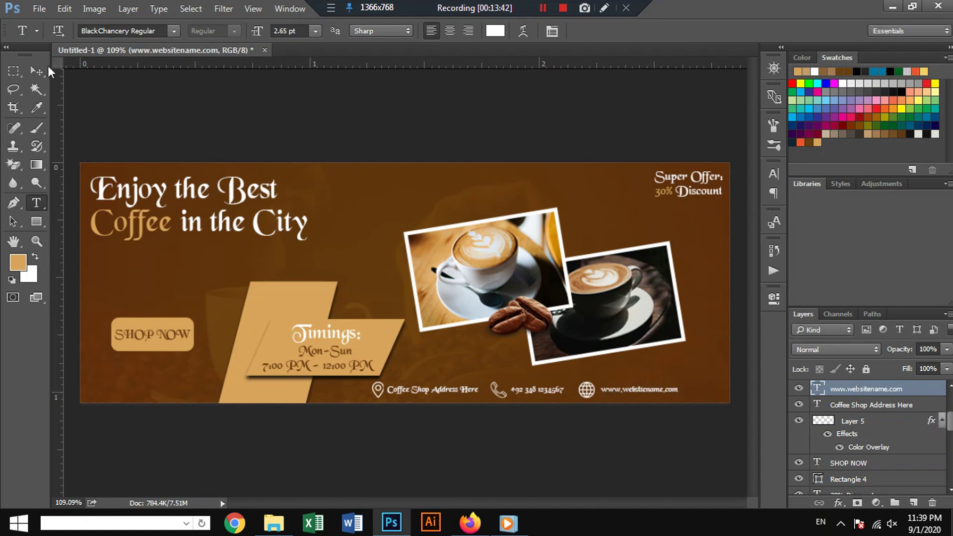
- Select the contact row layers together and shift the whole row further right
left_click(45, 65)
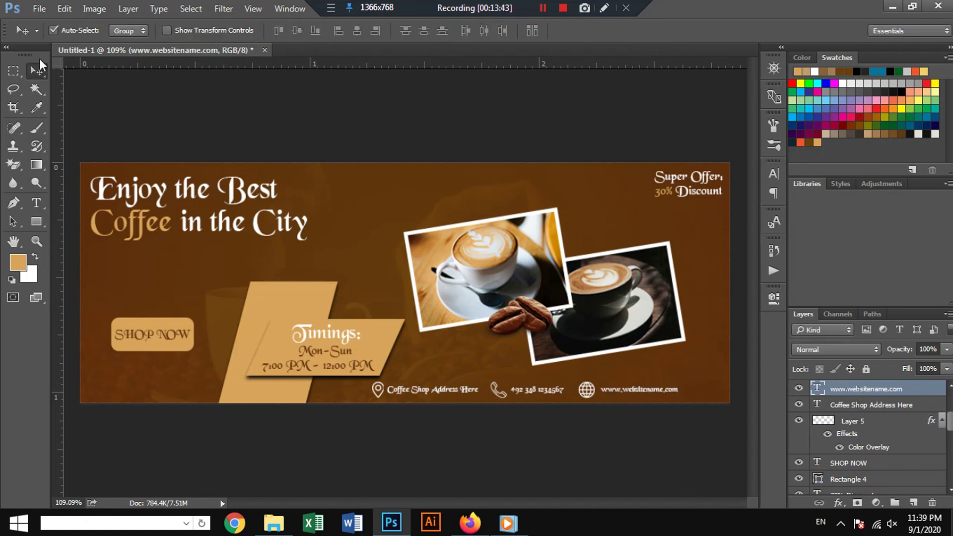
left_click(588, 392, "shift")
left_click(514, 400, "shift")
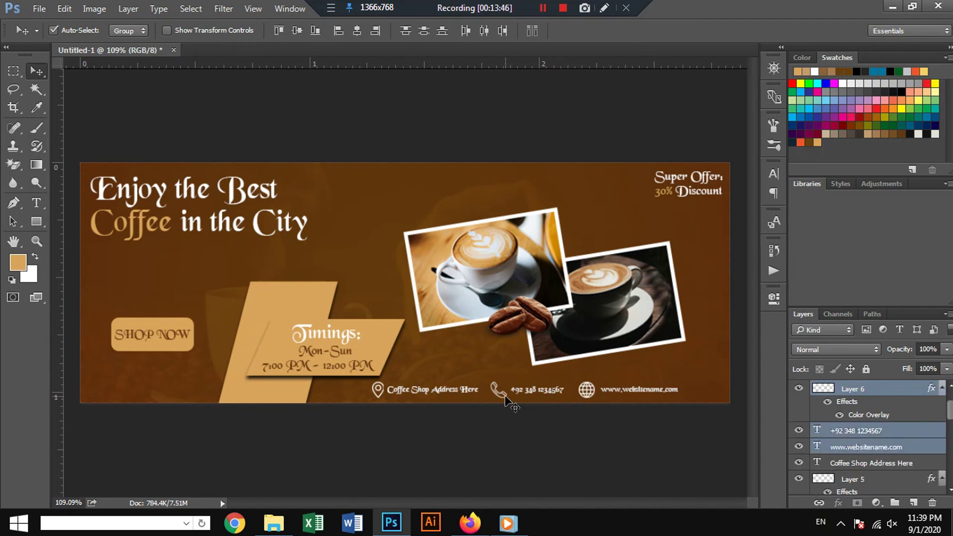
left_click(505, 398, "shift")
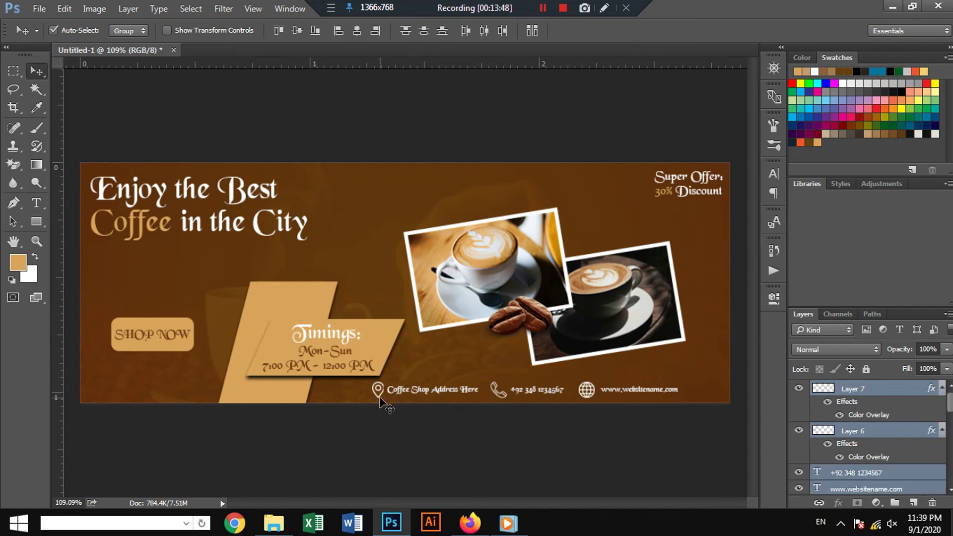
left_click_drag(426, 396, 463, 391)
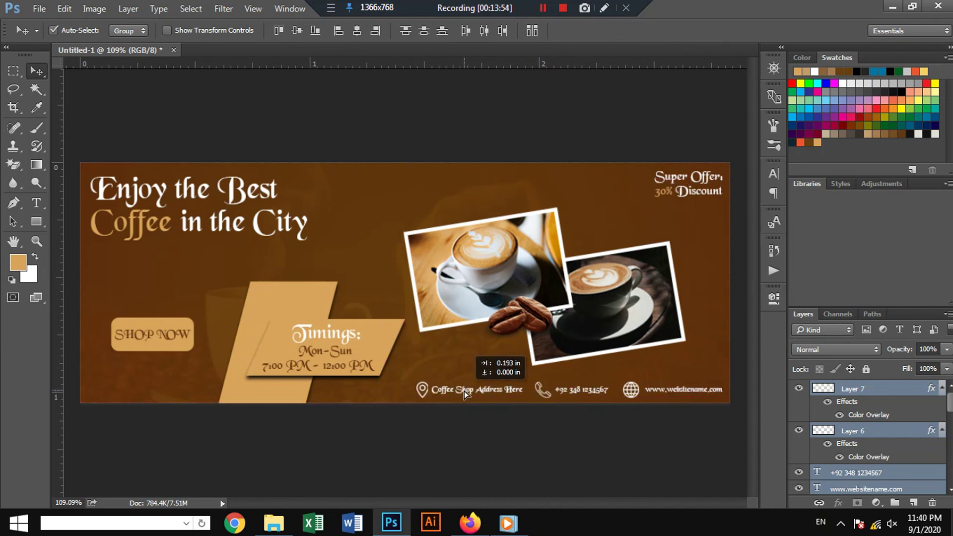
left_click(507, 449)
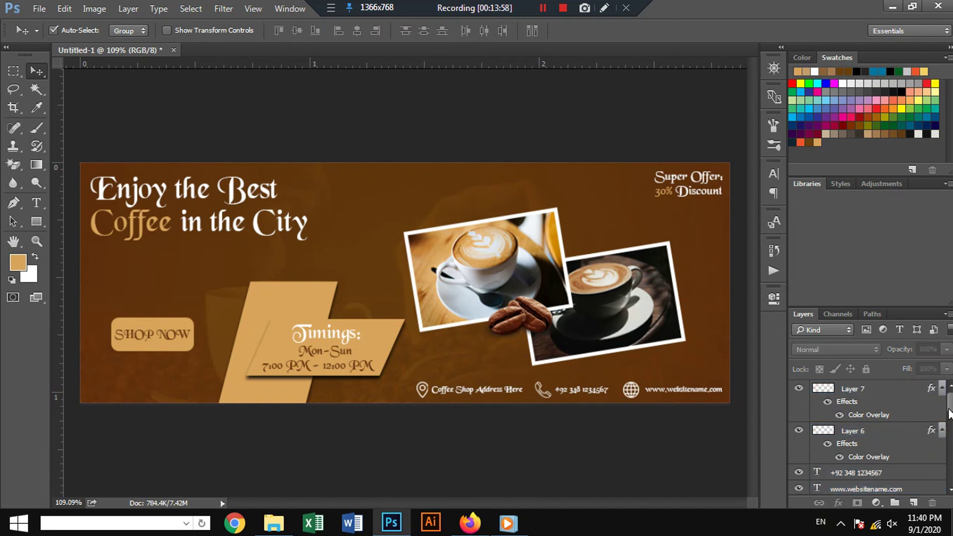
- Add a Levels adjustment layer above everything with black input 6 and white input 235
left_click(892, 408)
left_click(875, 504)
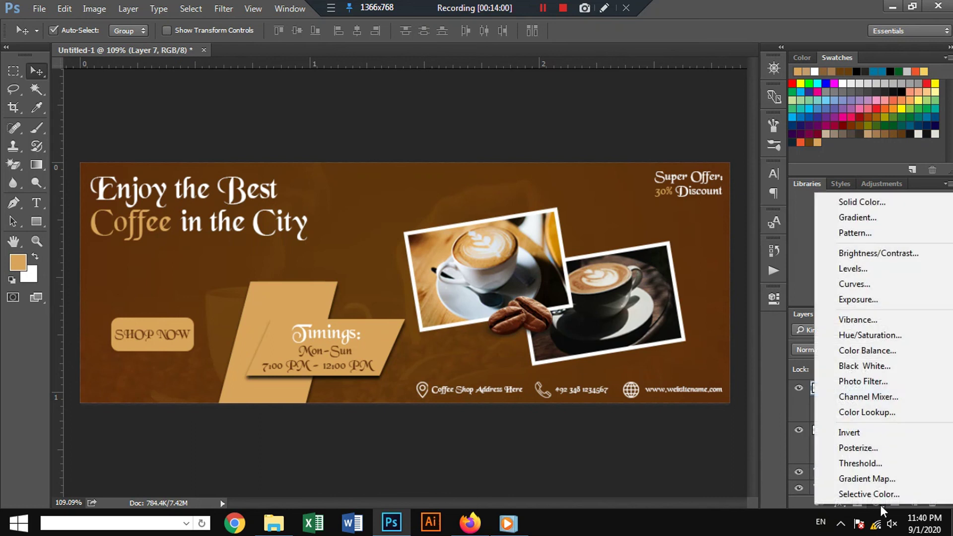
left_click(859, 268)
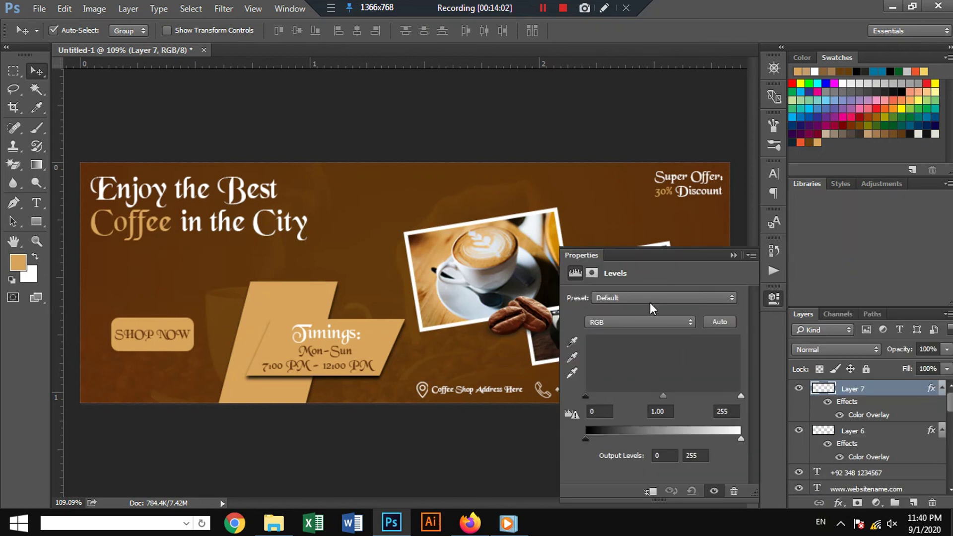
left_click_drag(585, 398, 588, 397)
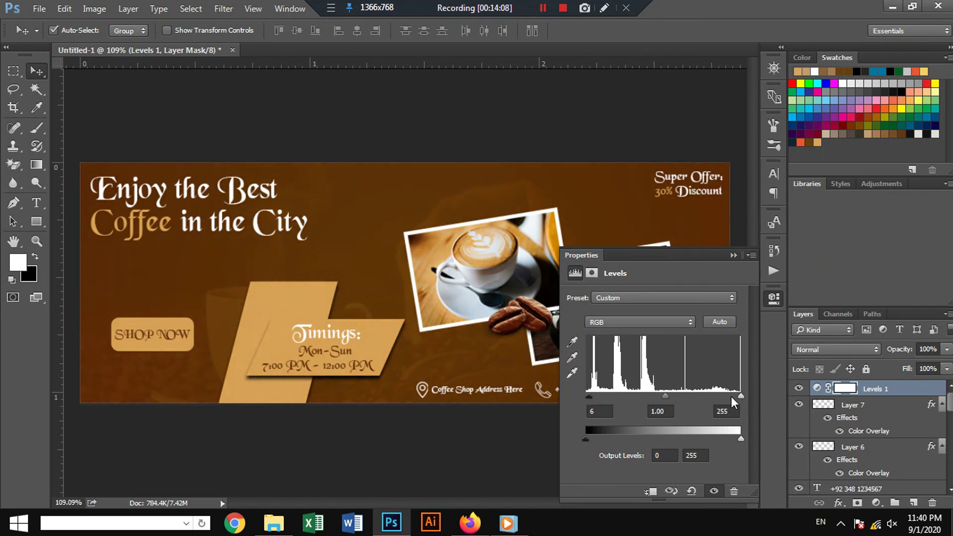
left_click_drag(739, 397, 729, 397)
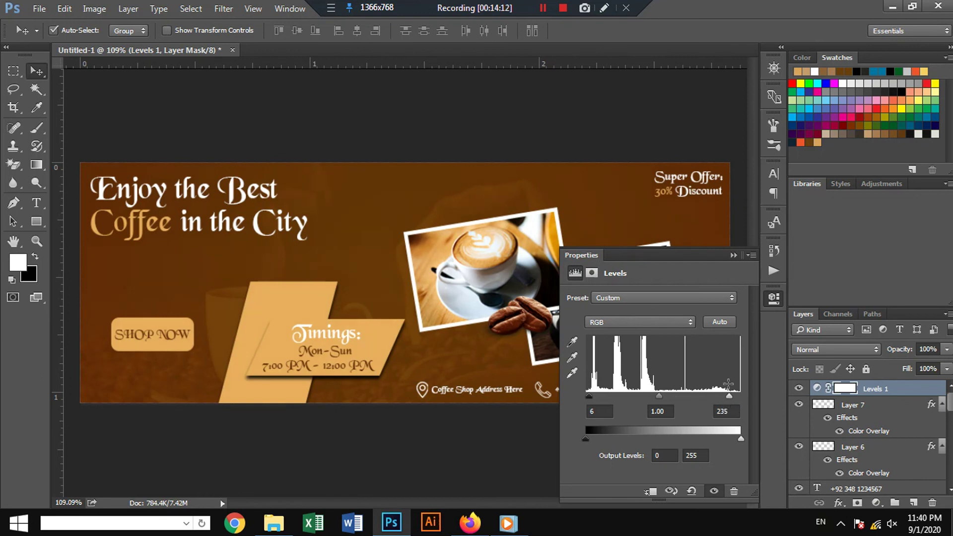
left_click(733, 255)
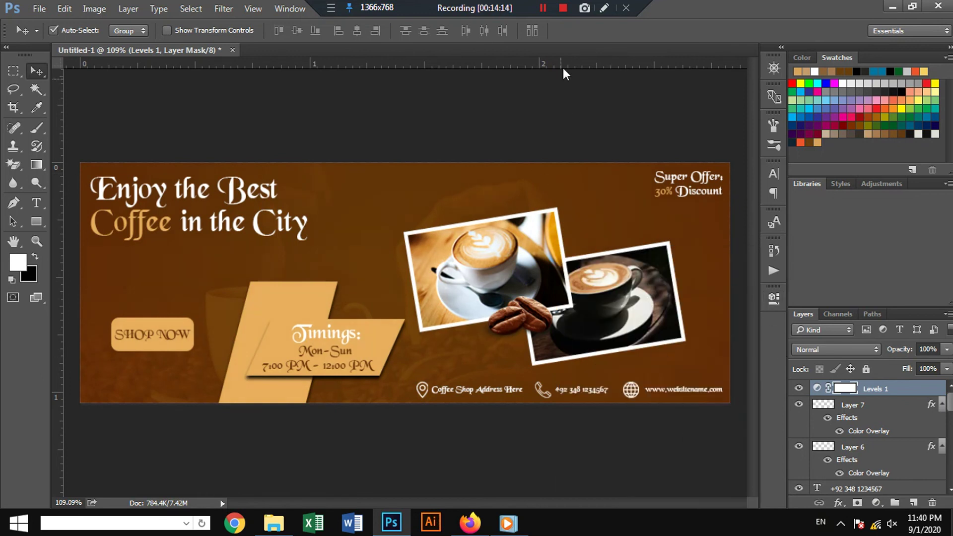